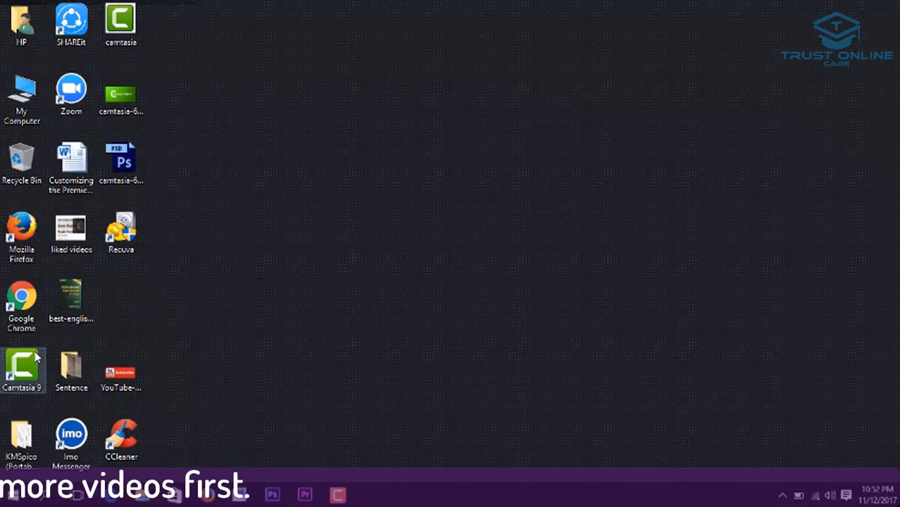
Launch Camtasia 9, create a new project, and maximize its window
{"action": "left_click", "coordinate": [23, 369]}
{"action": "double_click", "coordinate": [39, 357]}
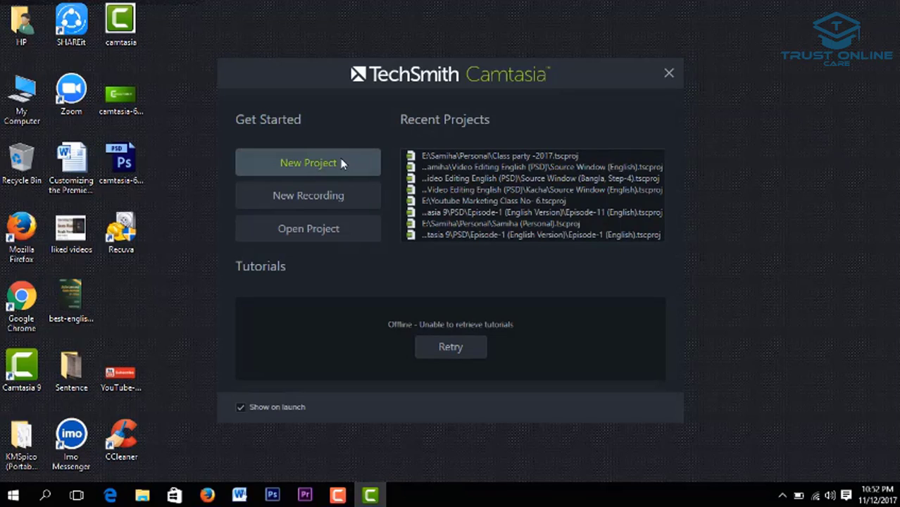
{"action": "left_click", "coordinate": [334, 164]}
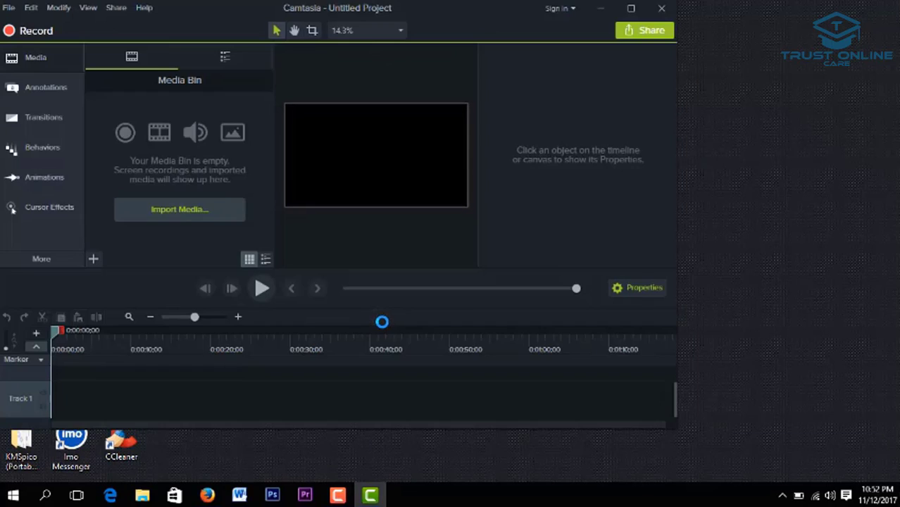
{"action": "left_click", "coordinate": [631, 8]}
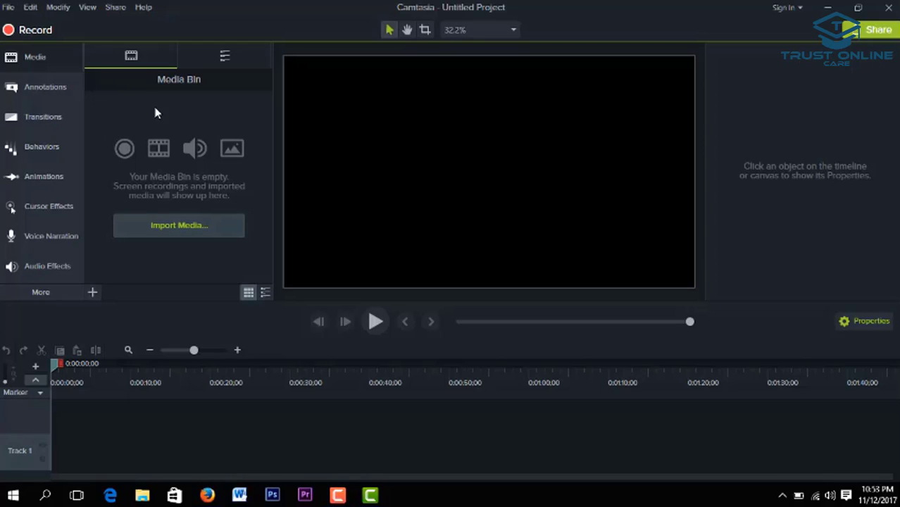
Import the video "Mustafizur Rahman Best Wickets - Top 10 Wickets of The Fiz" from G:\Video Editing Sample Clips\Sample videos
{"action": "left_click", "coordinate": [10, 8]}
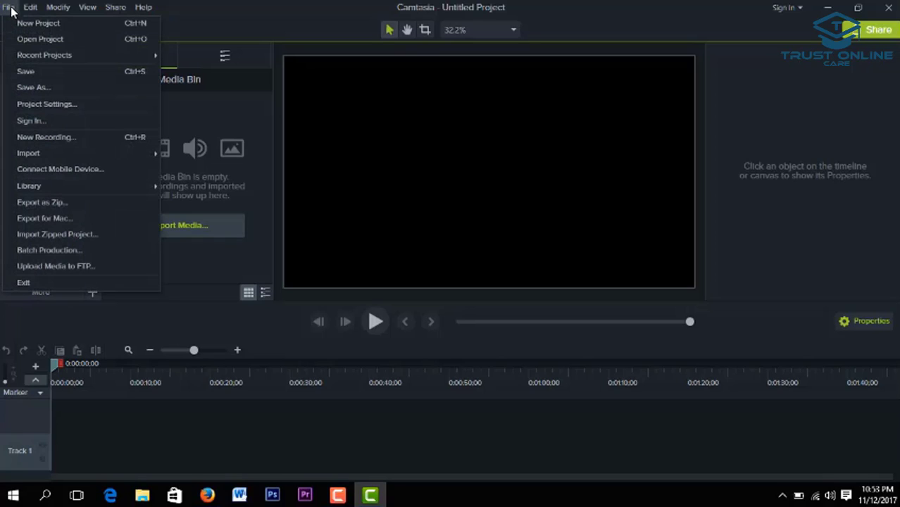
{"action": "mouse_move", "coordinate": [42, 157]}
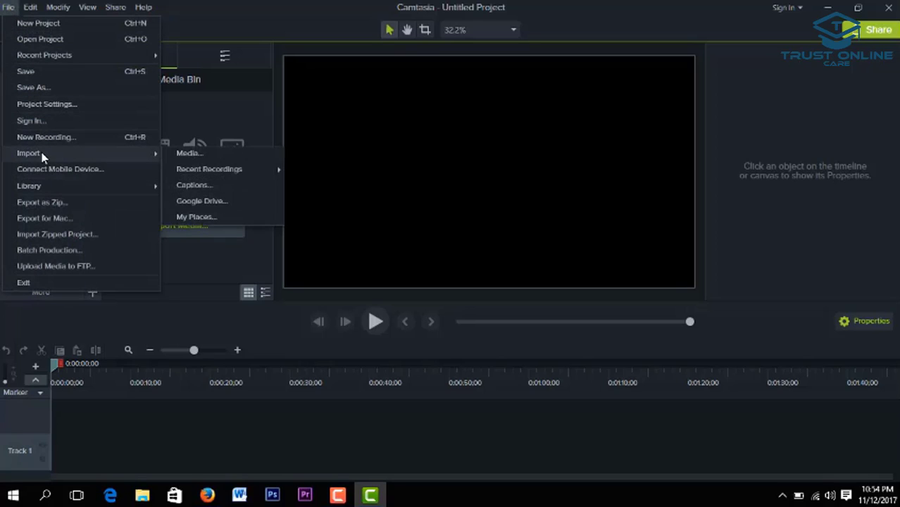
{"action": "left_click", "coordinate": [188, 152]}
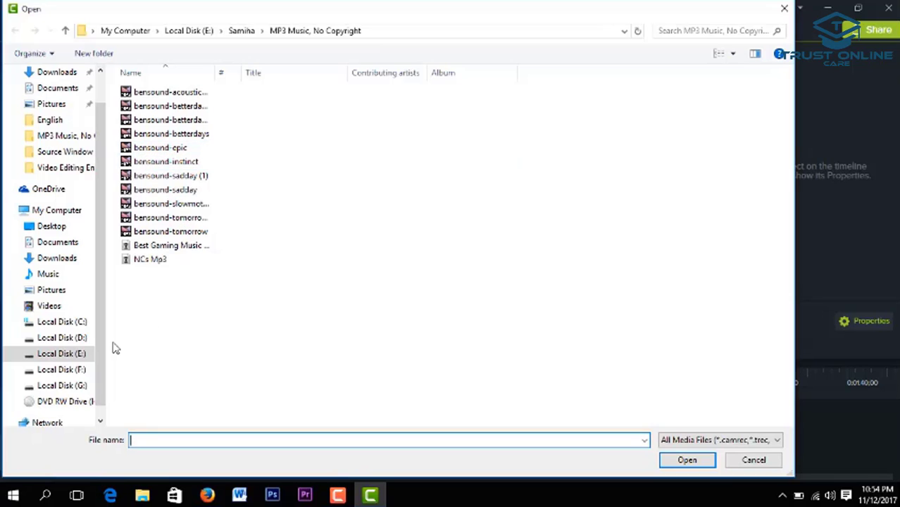
{"action": "left_click", "coordinate": [63, 385]}
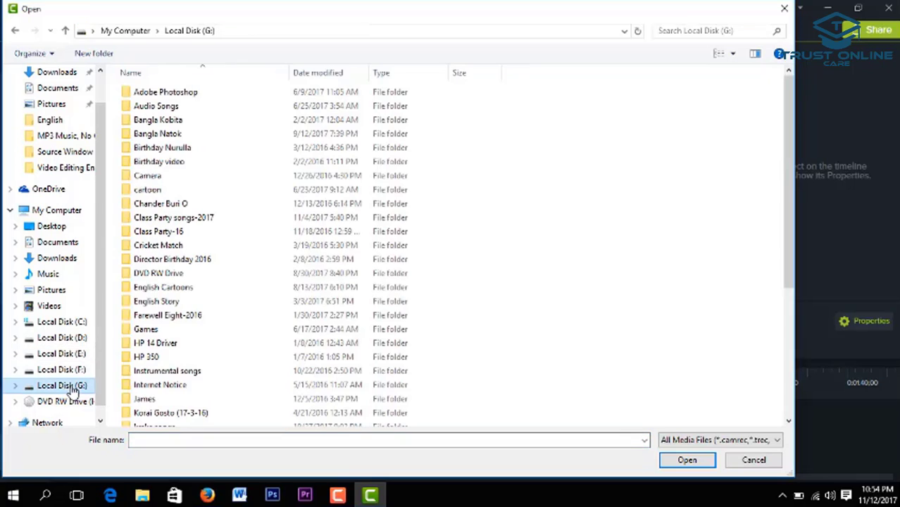
{"action": "scroll", "coordinate": [263, 332], "scroll_direction": "down", "scroll_amount": 4}
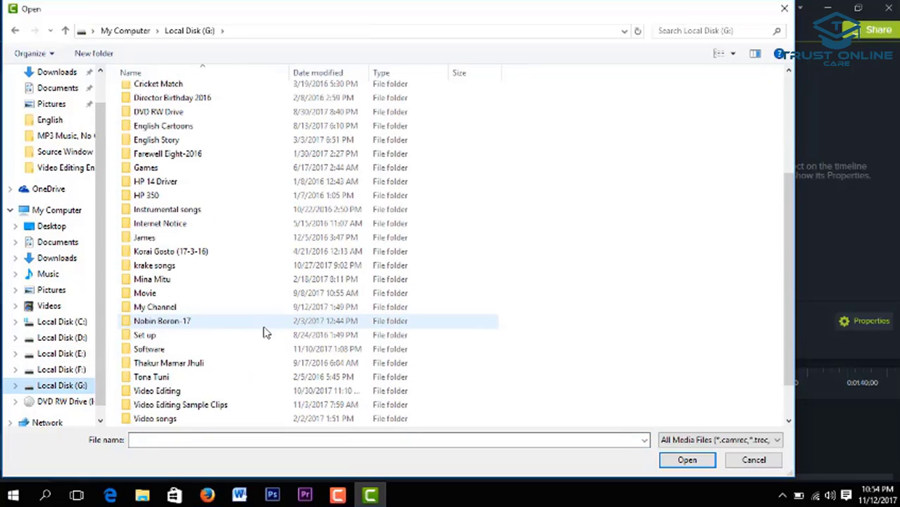
{"action": "double_click", "coordinate": [208, 404]}
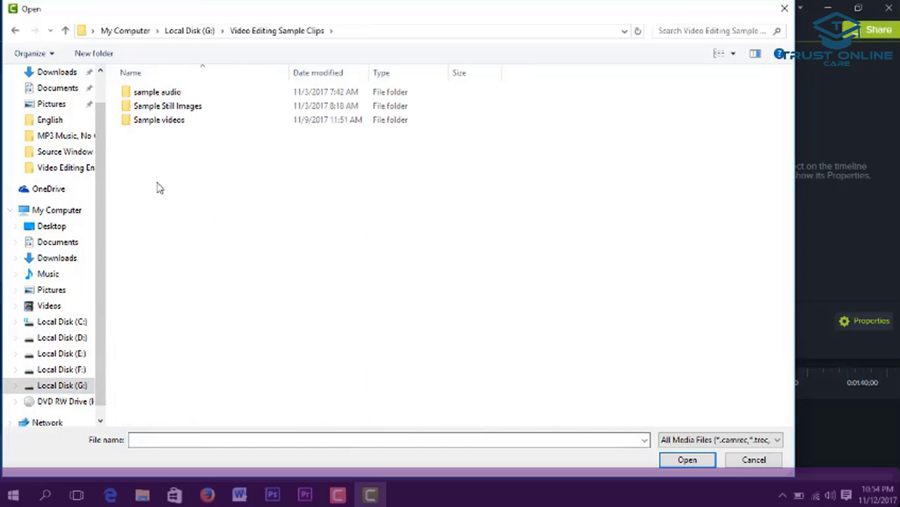
{"action": "double_click", "coordinate": [159, 127]}
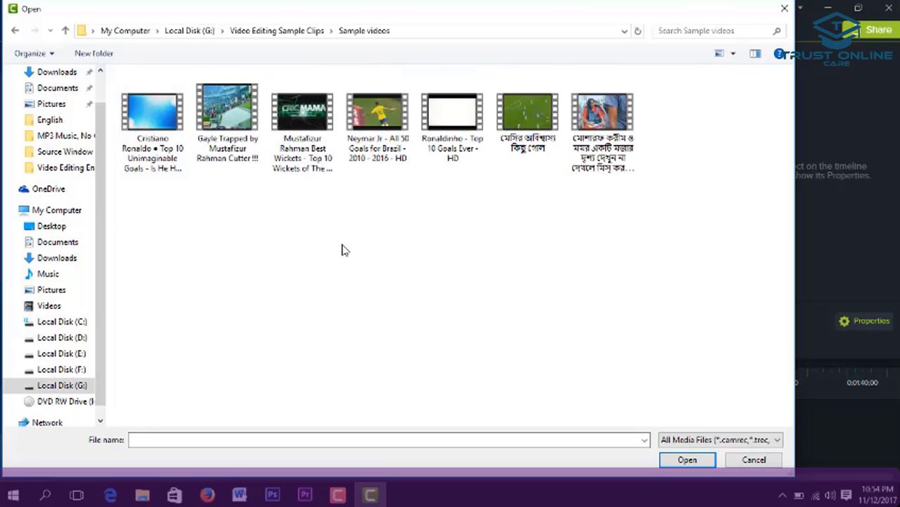
{"action": "left_click", "coordinate": [303, 122]}
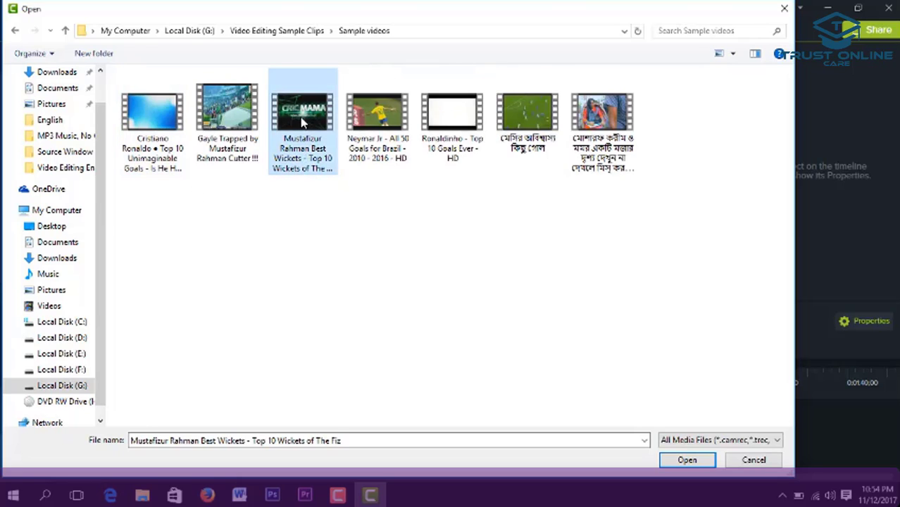
{"action": "left_click", "coordinate": [685, 461]}
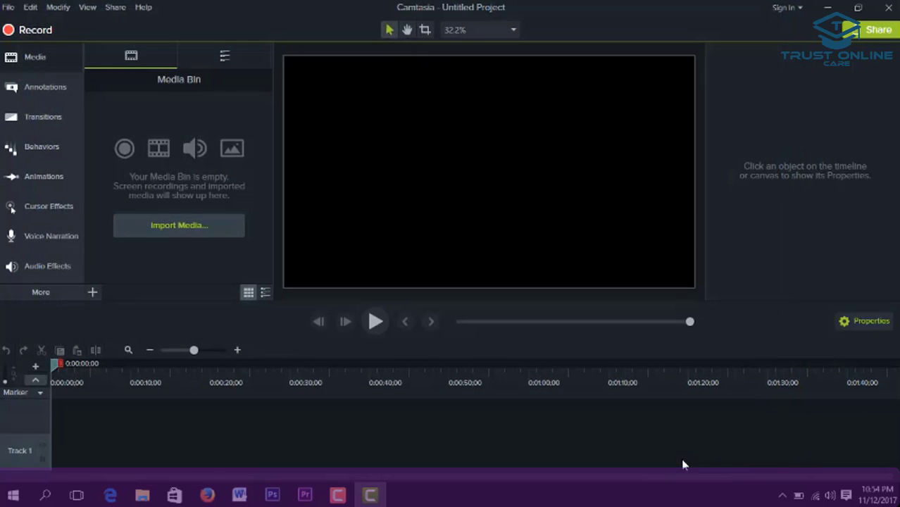
{"action": "left_click", "coordinate": [145, 142]}
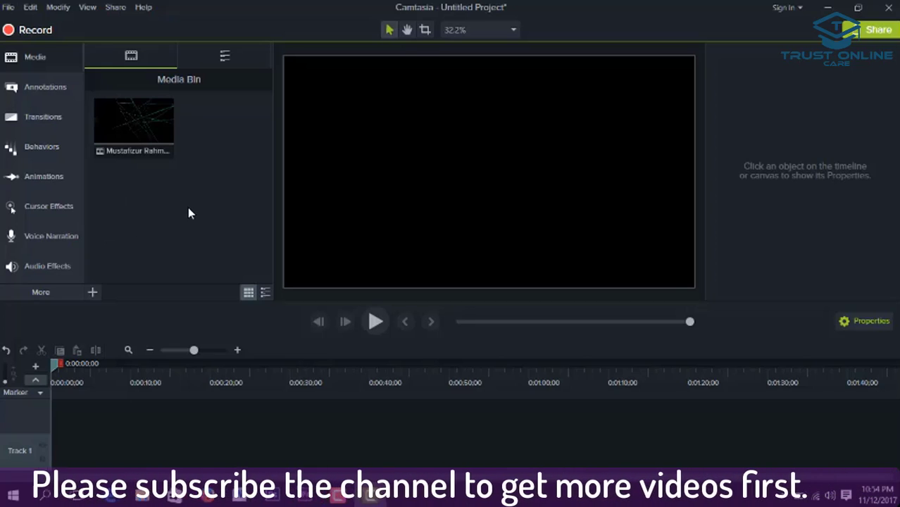
Import the video "Neymar Jr - All 50 Goals for Brazil - 2010 - 2016 - HD" into the Media Bin
{"action": "right_click", "coordinate": [154, 190]}
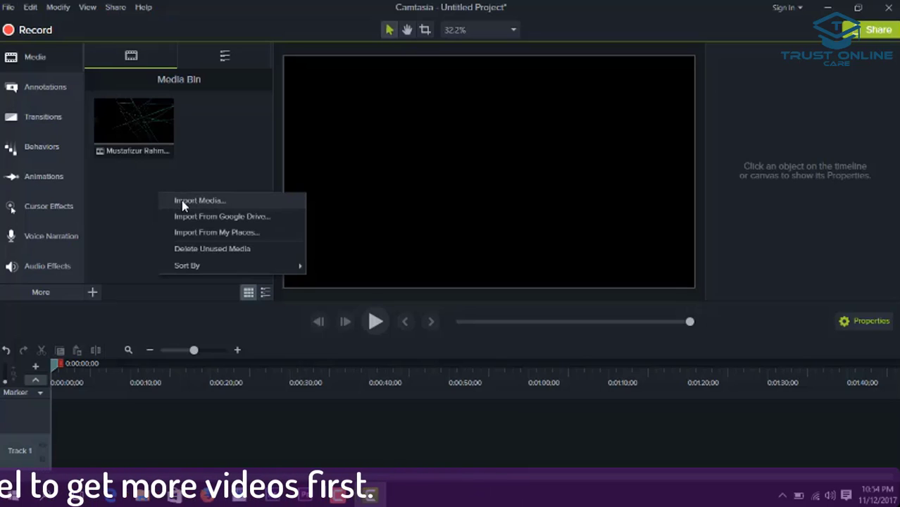
{"action": "left_click", "coordinate": [182, 202]}
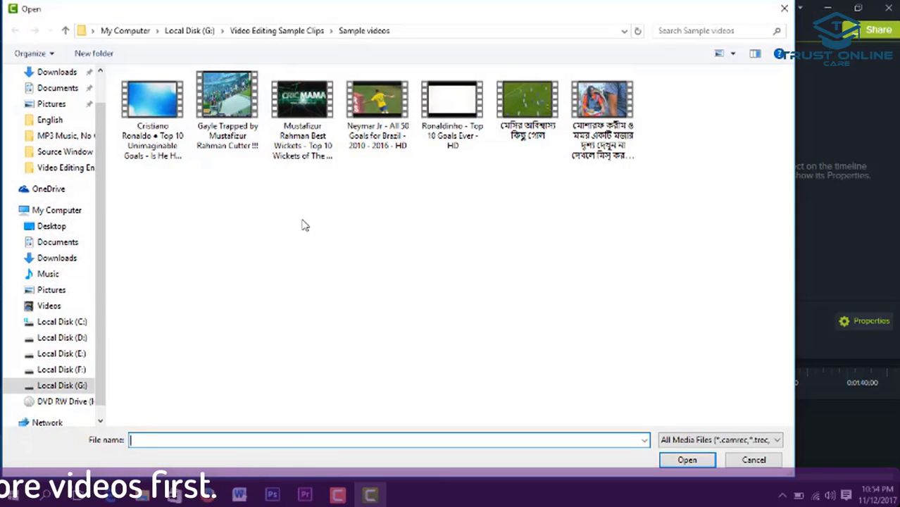
{"action": "left_click", "coordinate": [378, 127]}
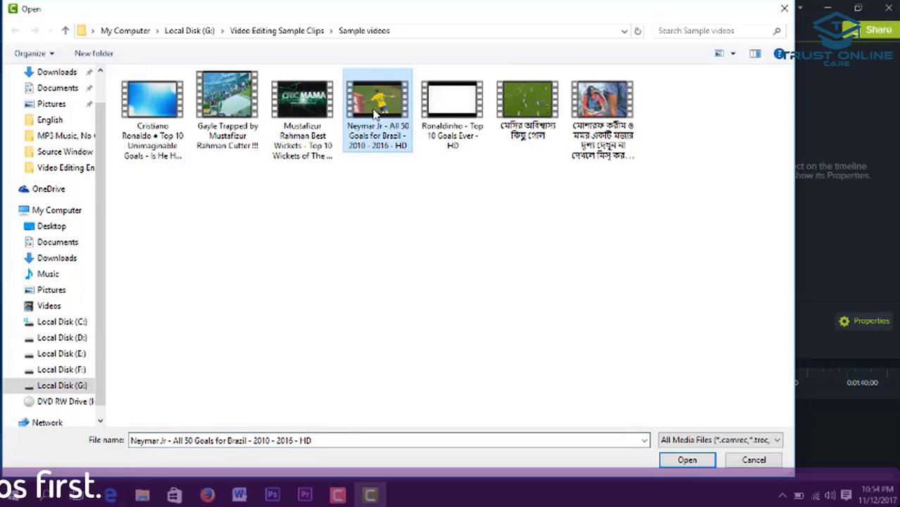
{"action": "left_click", "coordinate": [673, 463]}
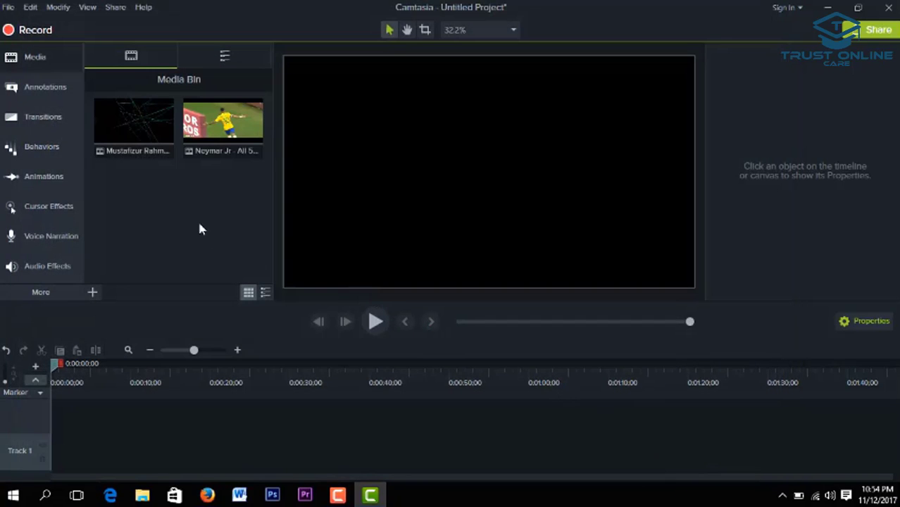
Import the Cristiano Ronaldo Top 10 goals video from the Sample videos folder into the Media Bin
{"action": "left_click", "coordinate": [93, 292]}
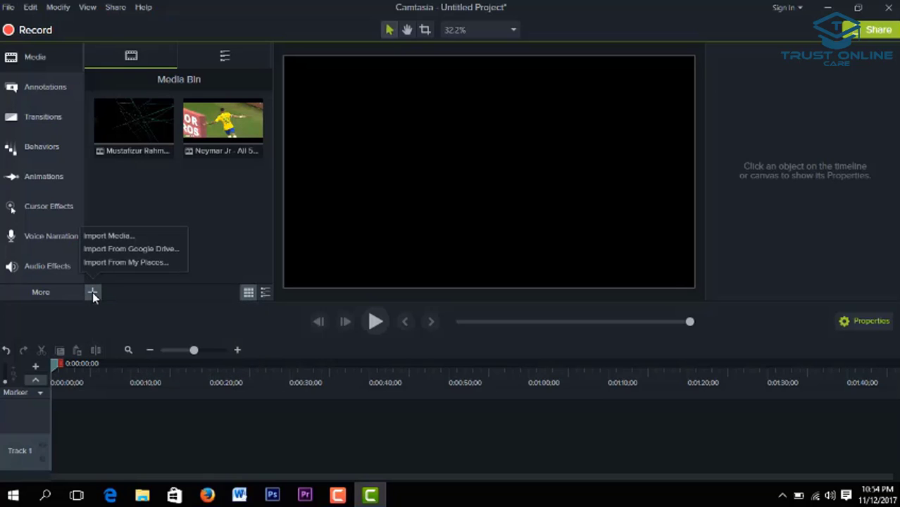
{"action": "left_click", "coordinate": [101, 234]}
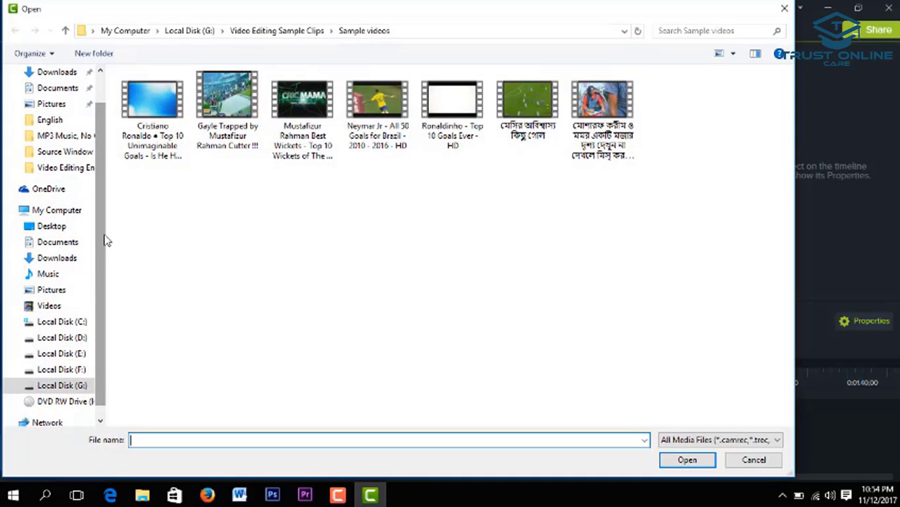
{"action": "left_click", "coordinate": [152, 113]}
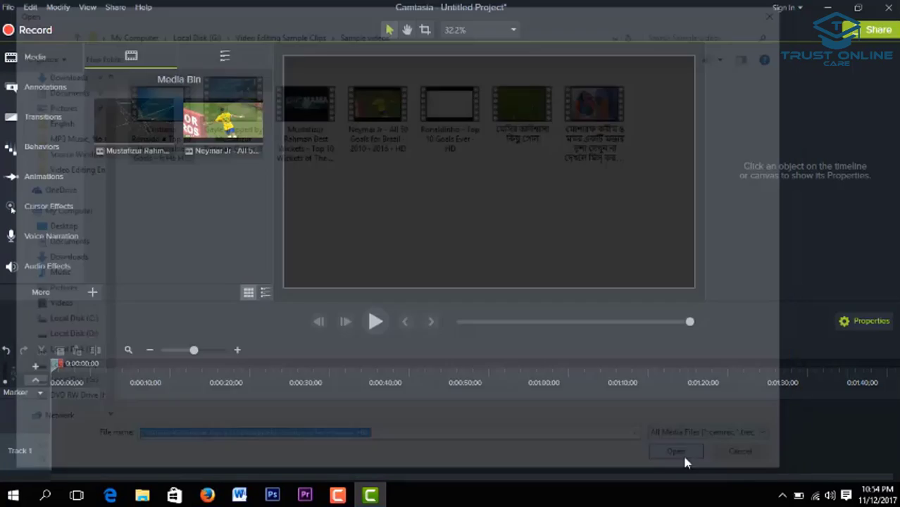
{"action": "left_click", "coordinate": [681, 456]}
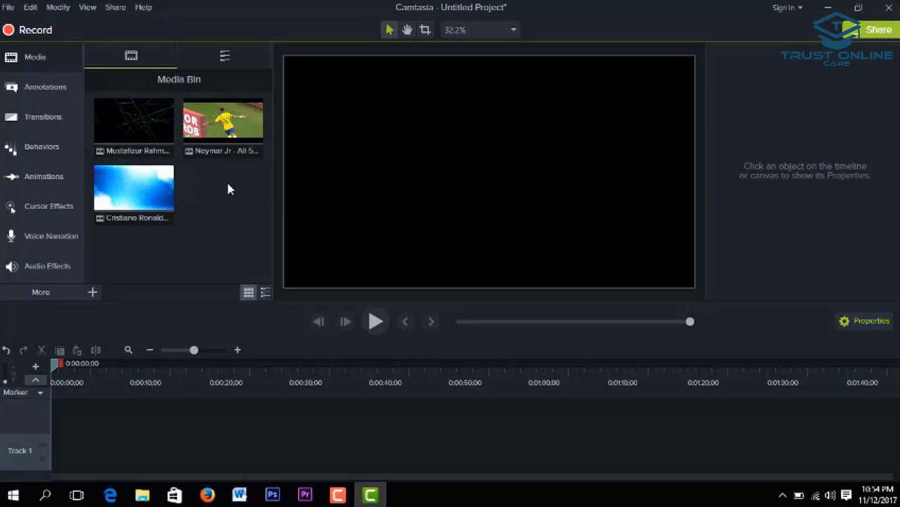
{"action": "left_click", "coordinate": [227, 158]}
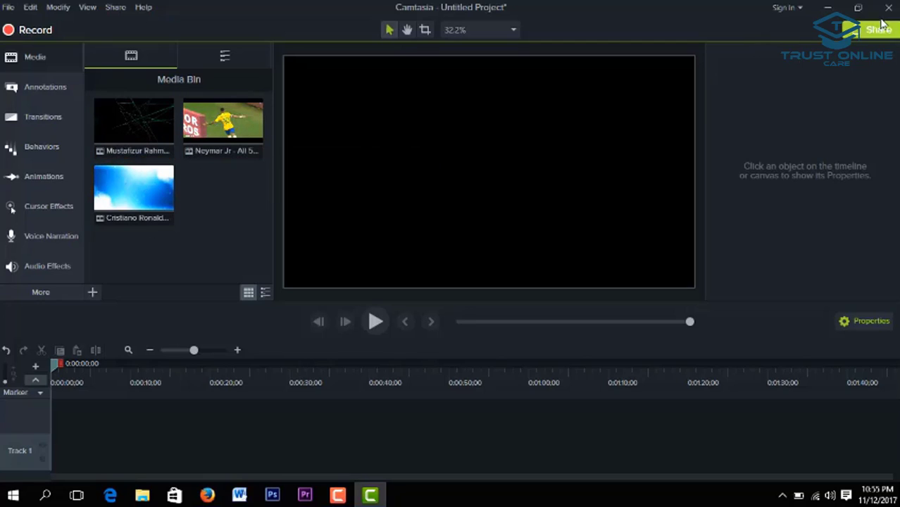
Restore the window down, add the desktop image best-english-grammar-book-2 to the Media Bin, and maximize the window again
{"action": "left_click", "coordinate": [858, 7]}
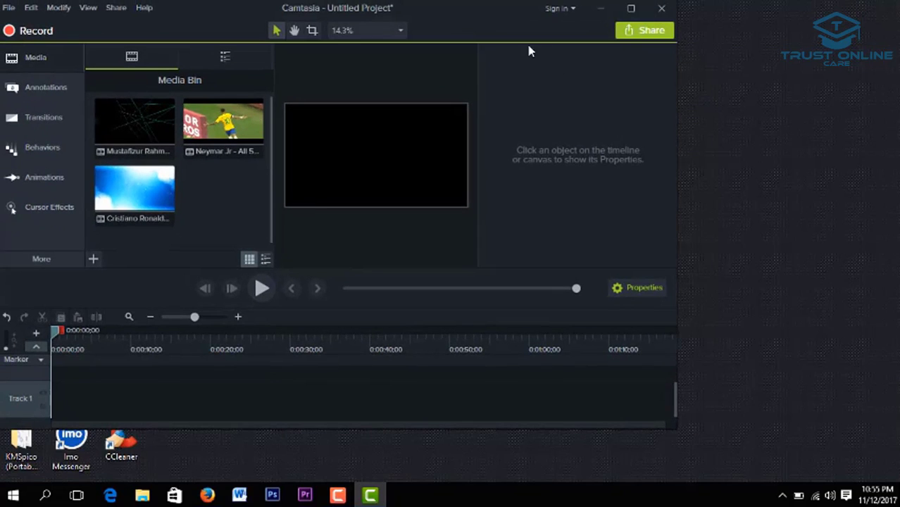
{"action": "left_click_drag", "start_coordinate": [448, 17], "coordinate": [619, 26]}
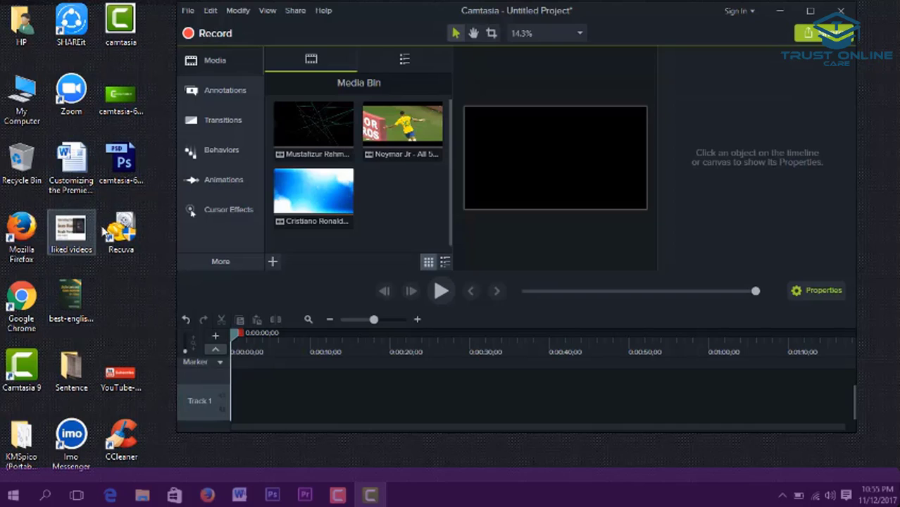
{"action": "left_click", "coordinate": [66, 303]}
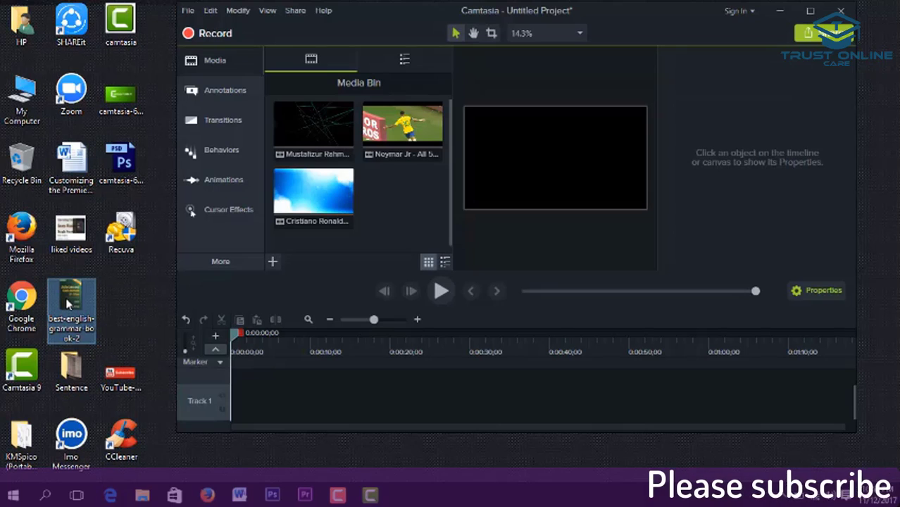
{"action": "left_click_drag", "start_coordinate": [65, 297], "coordinate": [392, 204]}
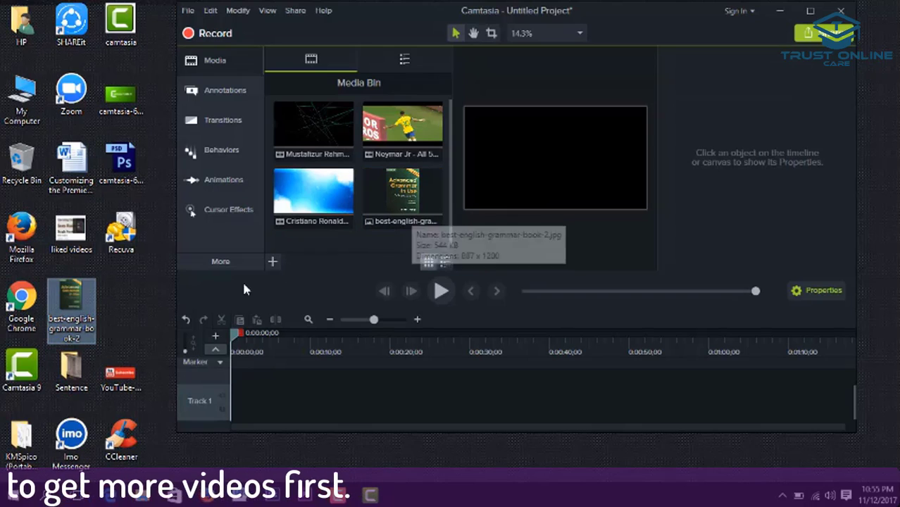
{"action": "left_click", "coordinate": [138, 303]}
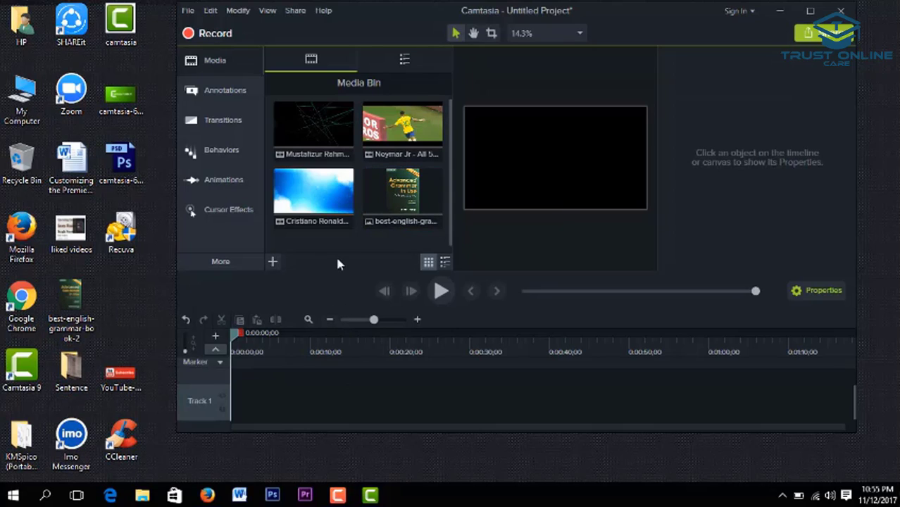
{"action": "left_click", "coordinate": [810, 13]}
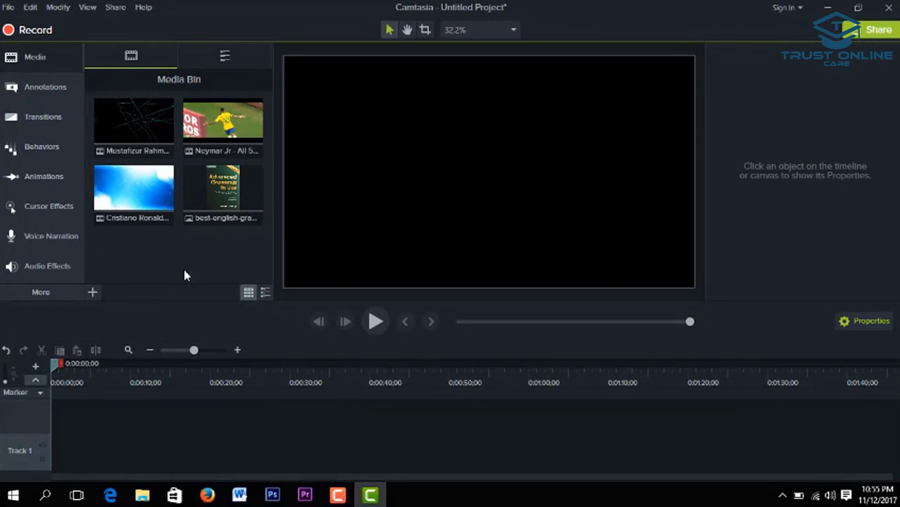
Place the Mustafizur Rahman clip at the start of Track 2 and preview its opening seconds
{"action": "left_click", "coordinate": [374, 322]}
{"action": "left_click_drag", "start_coordinate": [132, 125], "coordinate": [120, 450]}
{"action": "left_click_drag", "start_coordinate": [66, 443], "coordinate": [45, 409]}
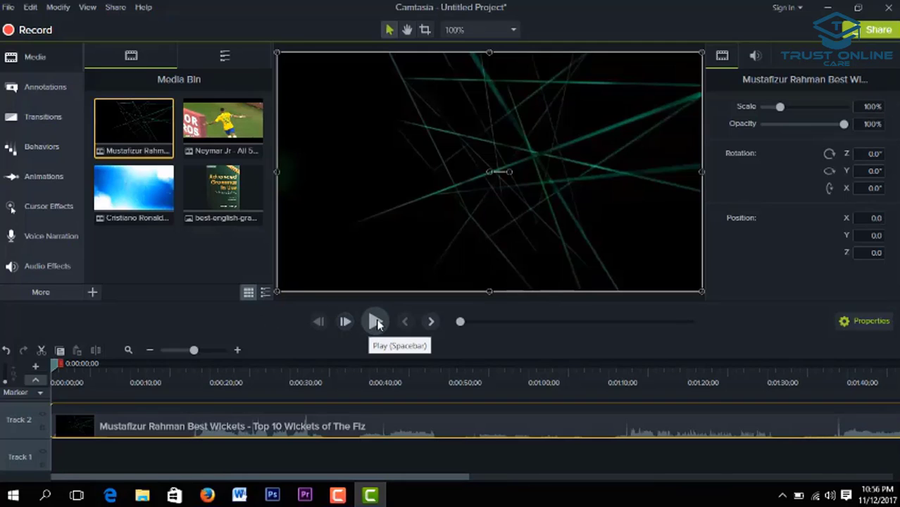
{"action": "left_click", "coordinate": [377, 322]}
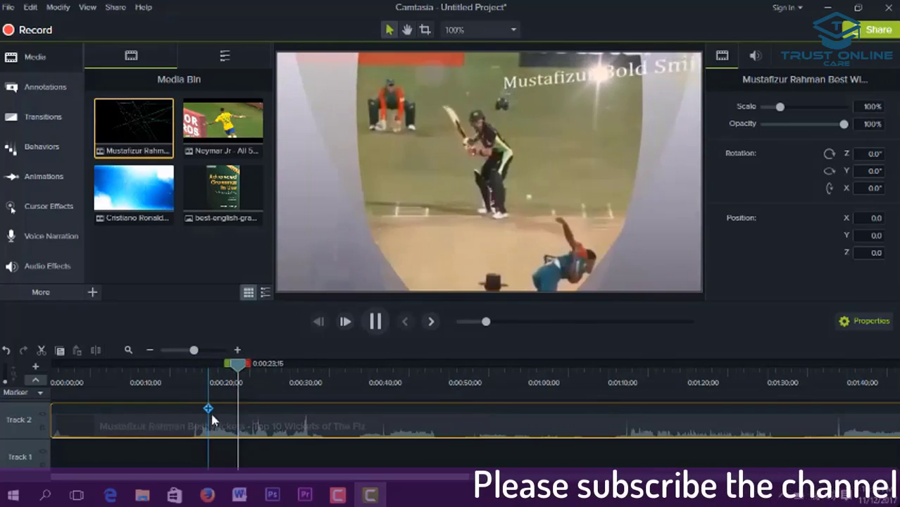
{"action": "left_click", "coordinate": [376, 321]}
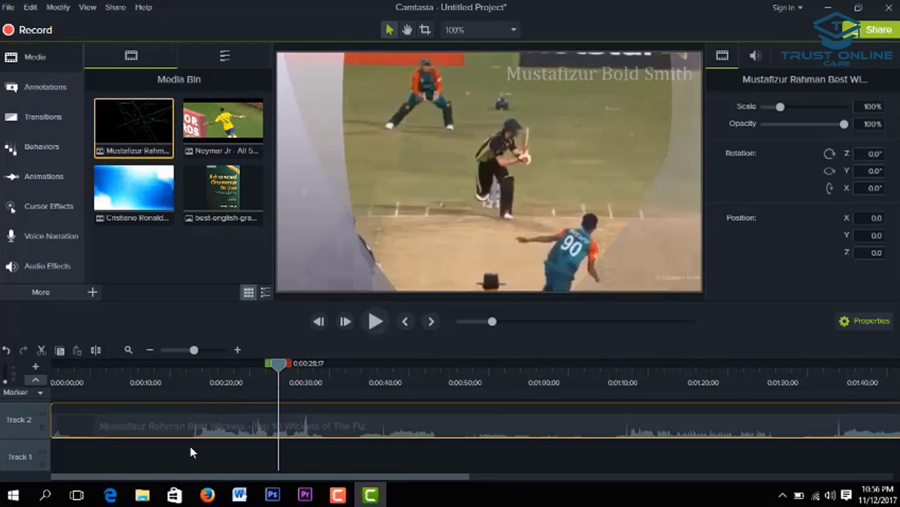
Split the Mustafizur Rahman clip on Track 2 at 0:00:17;14
{"action": "left_click", "coordinate": [195, 382]}
{"action": "left_click_drag", "start_coordinate": [194, 372], "coordinate": [190, 368]}
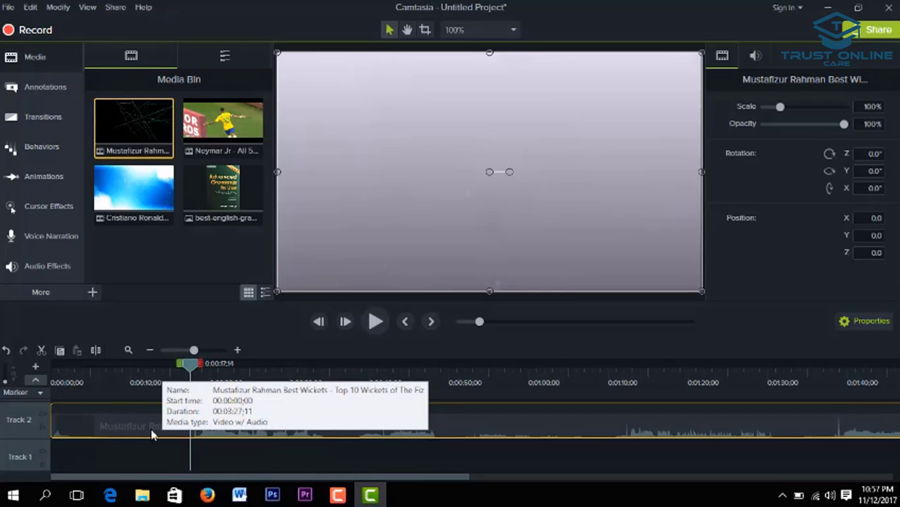
{"action": "left_click", "coordinate": [96, 351]}
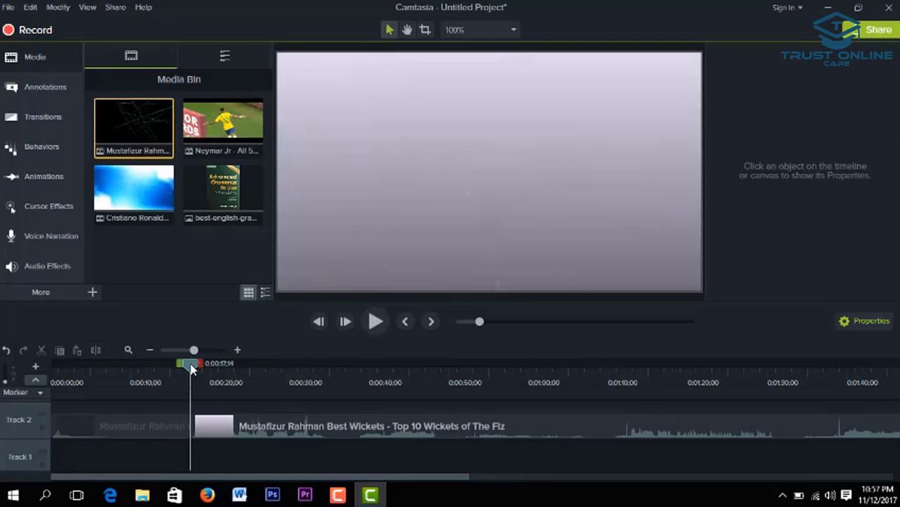
Check the split by moving the playhead to 0:00:10;04 and selecting each of the two clip pieces in turn
{"action": "left_click_drag", "start_coordinate": [191, 368], "coordinate": [132, 364]}
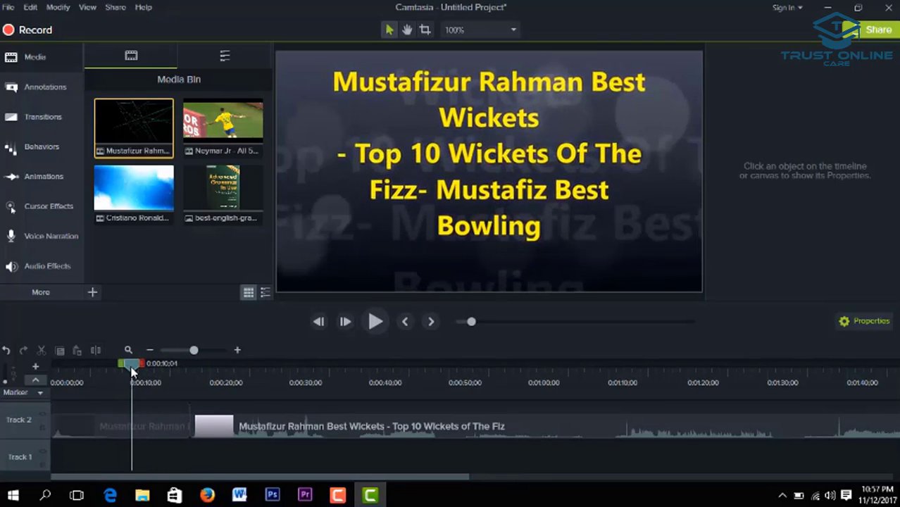
{"action": "left_click", "coordinate": [154, 423]}
{"action": "left_click", "coordinate": [219, 423]}
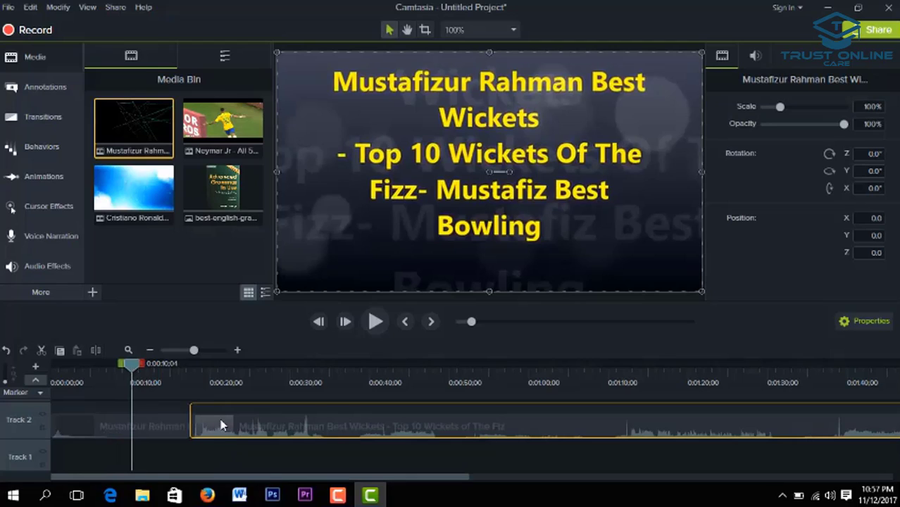
Delete the first piece of the Mustafizur Rahman clip on Track 2 and undo the deletion
{"action": "left_click", "coordinate": [153, 426]}
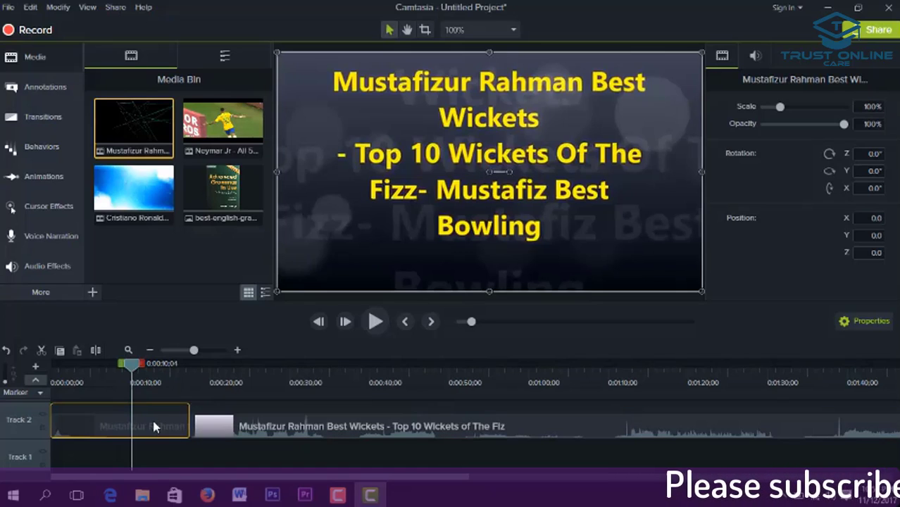
{"action": "right_click", "coordinate": [154, 424]}
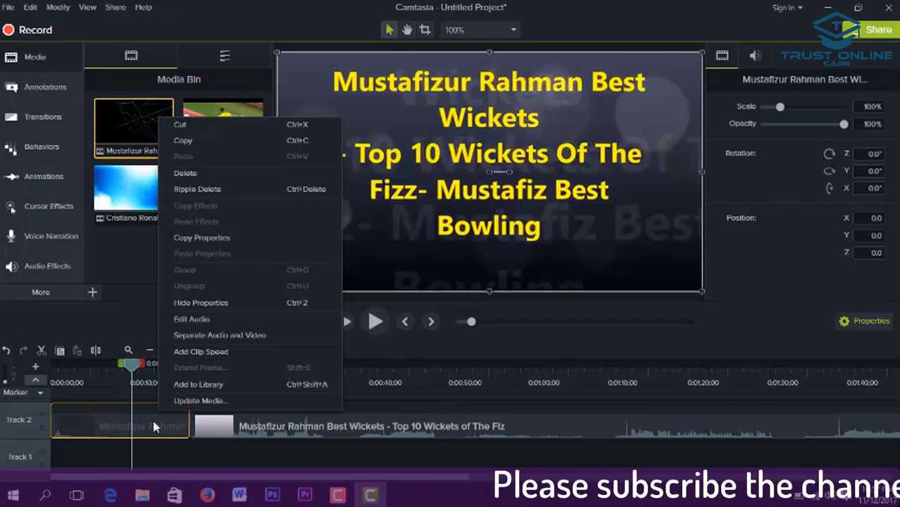
{"action": "left_click", "coordinate": [199, 174]}
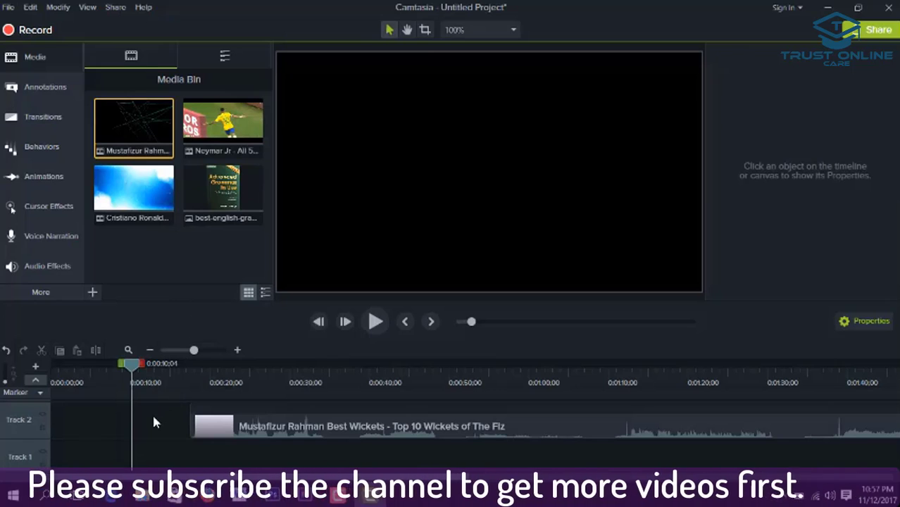
{"action": "key", "text": "ctrl+z"}
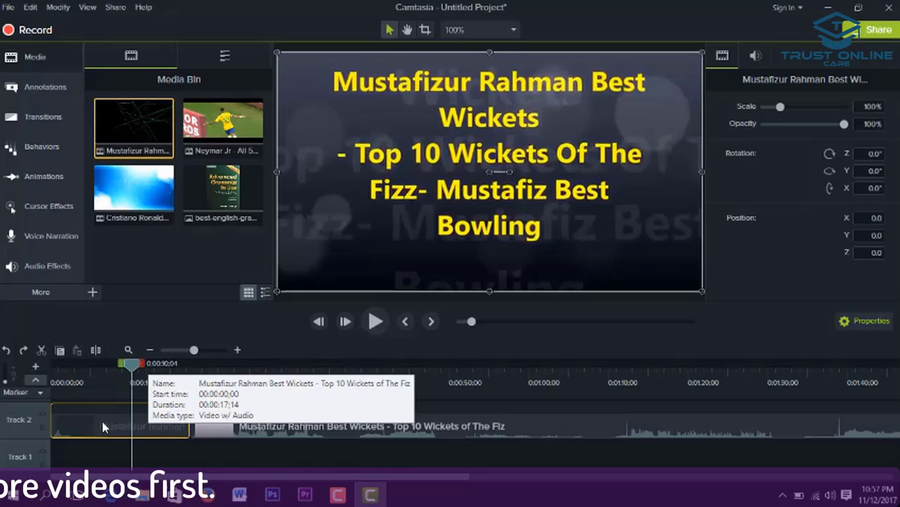
Delete the first clip piece and move the remaining Mustafizur Rahman piece to the start of Track 2
{"action": "key", "text": "Delete"}
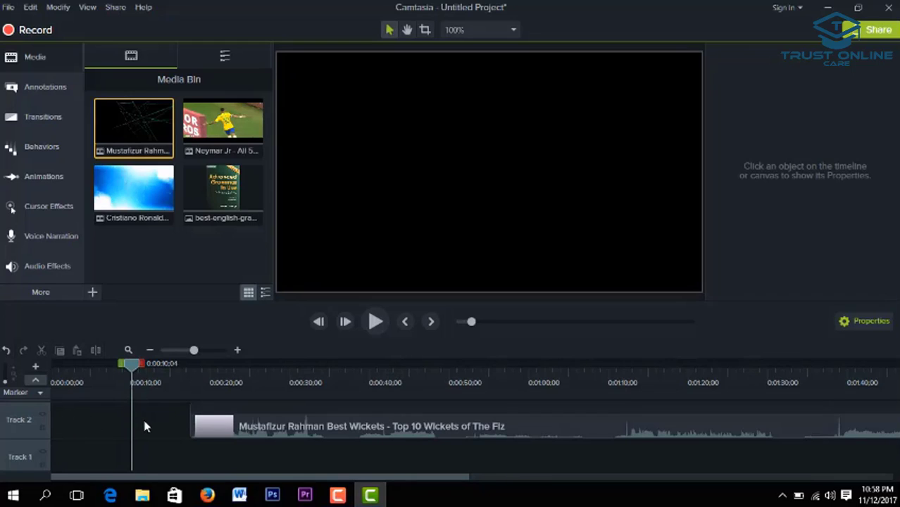
{"action": "left_click", "coordinate": [203, 426]}
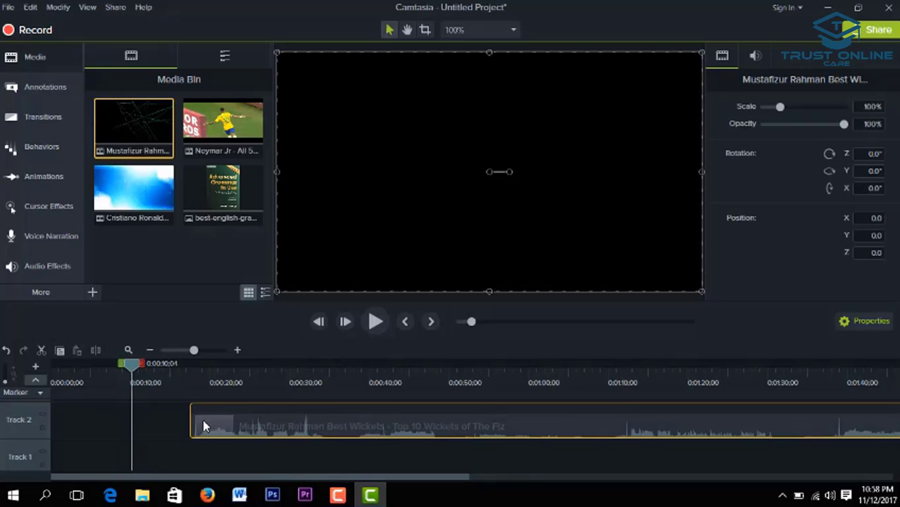
{"action": "left_click_drag", "start_coordinate": [203, 426], "coordinate": [55, 421]}
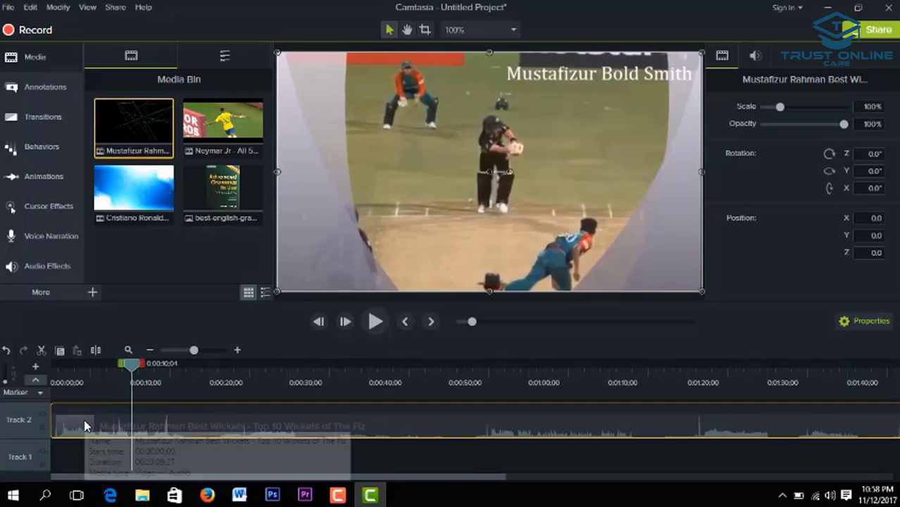
Split the Mustafizur Rahman clip on Track 2 at 0:00:31;06
{"action": "left_click", "coordinate": [52, 380]}
{"action": "left_click", "coordinate": [252, 380]}
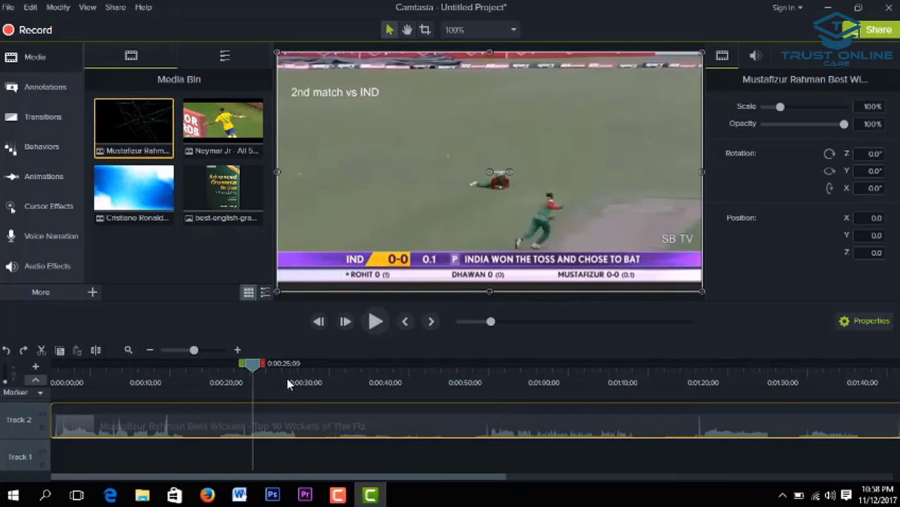
{"action": "left_click", "coordinate": [302, 380]}
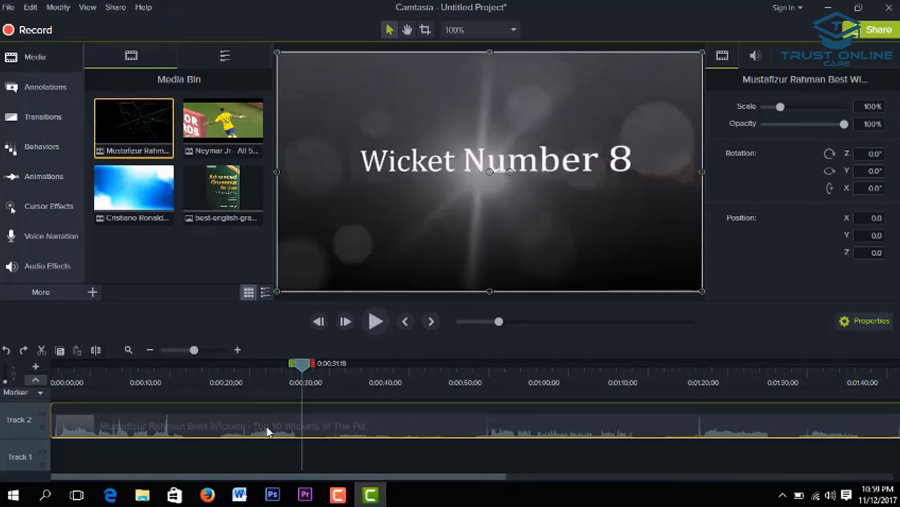
{"action": "left_click_drag", "start_coordinate": [302, 365], "coordinate": [298, 364]}
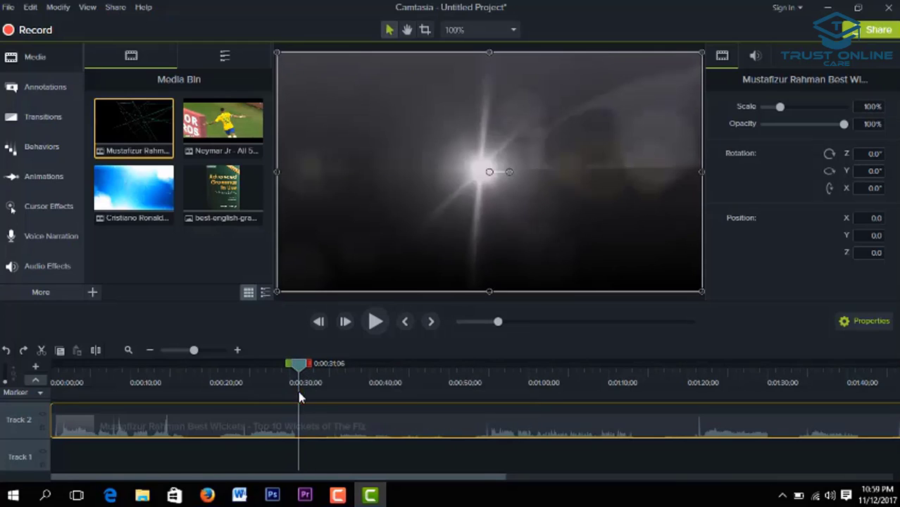
{"action": "left_click", "coordinate": [96, 350]}
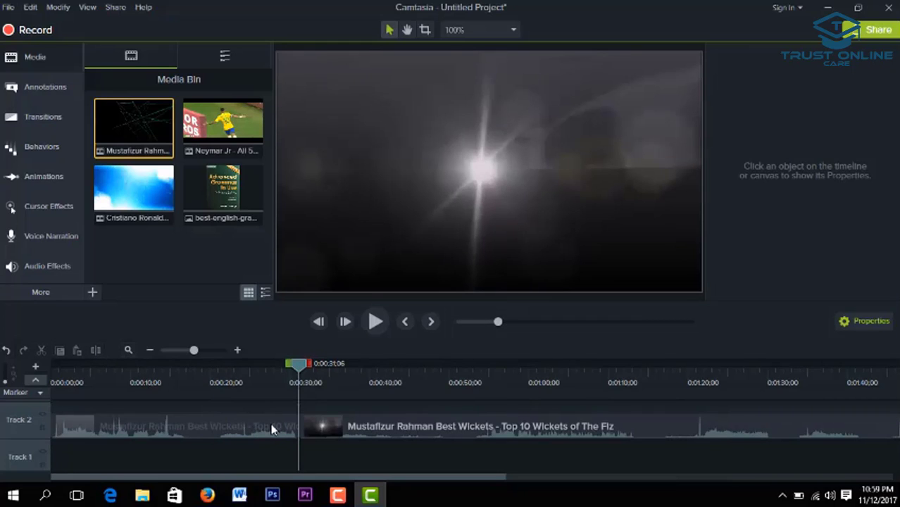
Split the remaining part of the Track 2 clip at 0:00:52;26 and again at 0:01:13;14
{"action": "left_click_drag", "start_coordinate": [302, 365], "coordinate": [474, 384]}
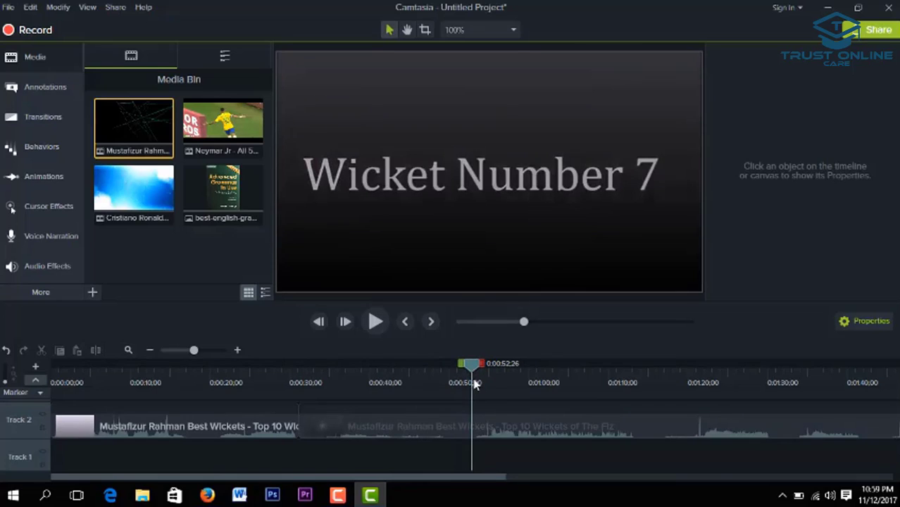
{"action": "left_click", "coordinate": [451, 427]}
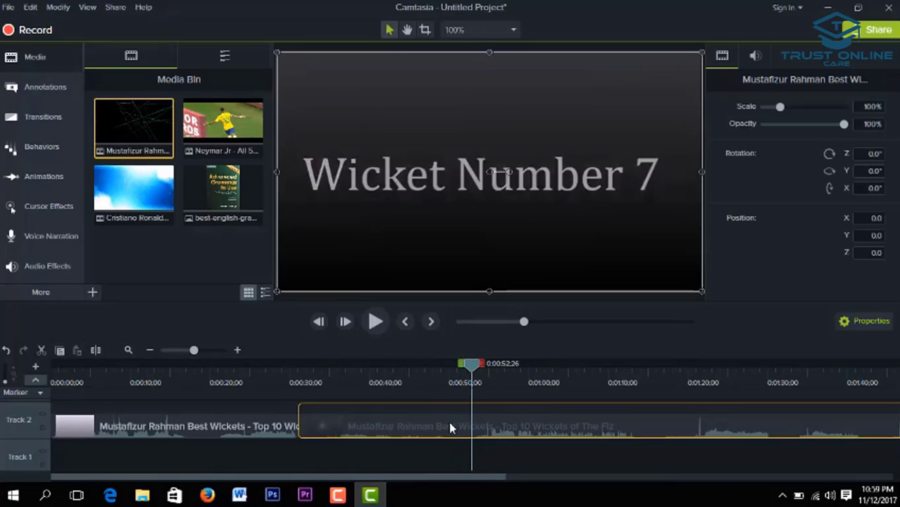
{"action": "left_click", "coordinate": [96, 350]}
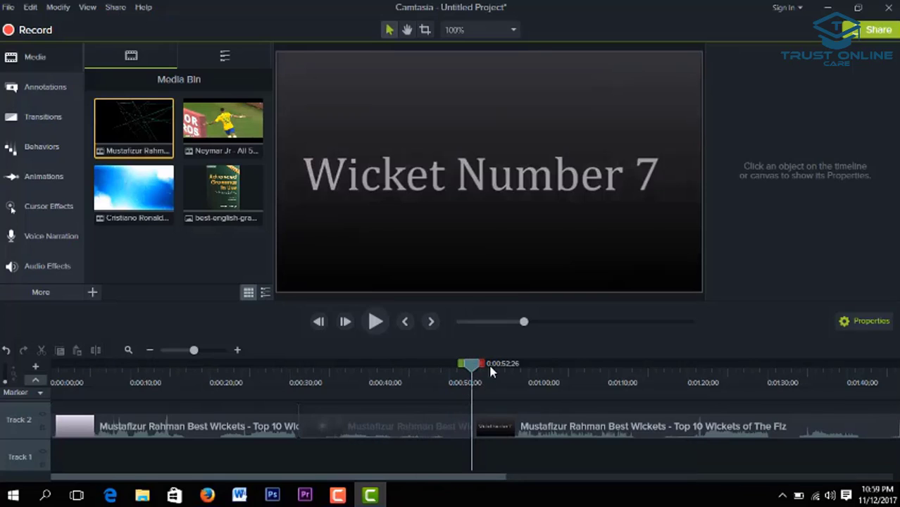
{"action": "left_click_drag", "start_coordinate": [491, 372], "coordinate": [637, 387]}
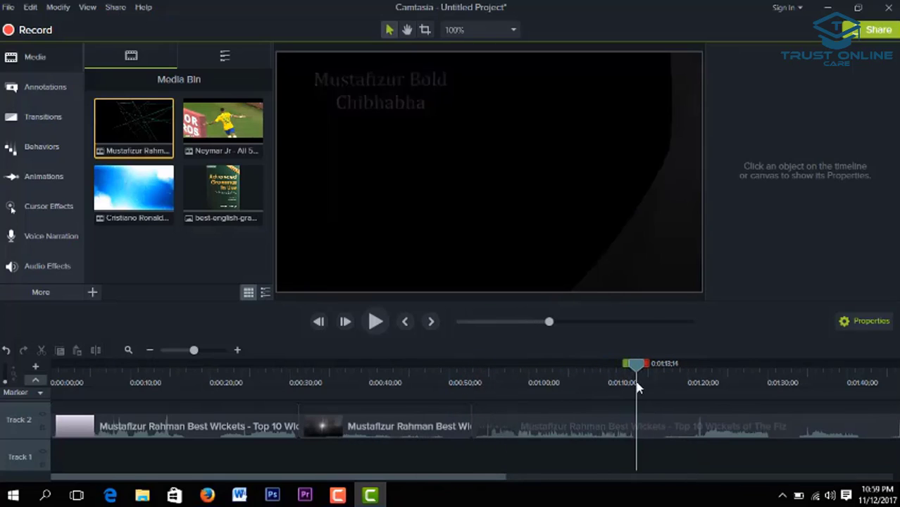
{"action": "left_click", "coordinate": [617, 430]}
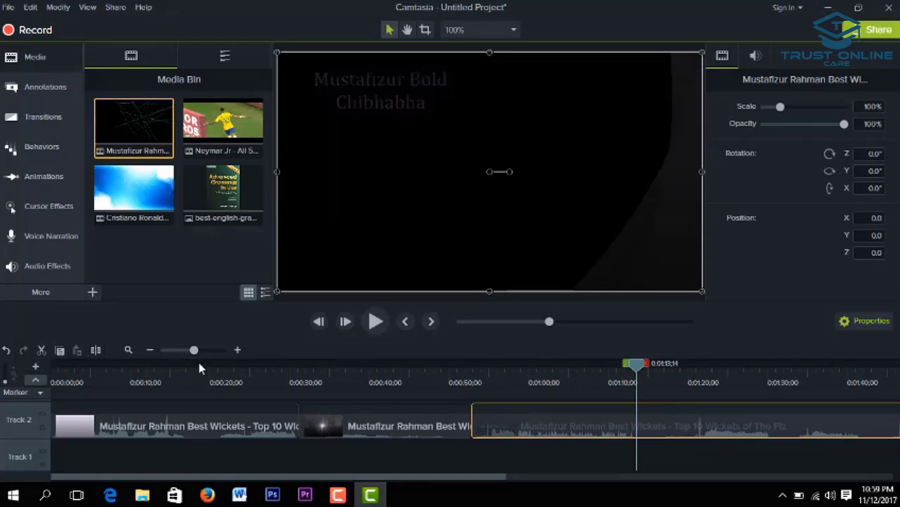
{"action": "left_click", "coordinate": [96, 351]}
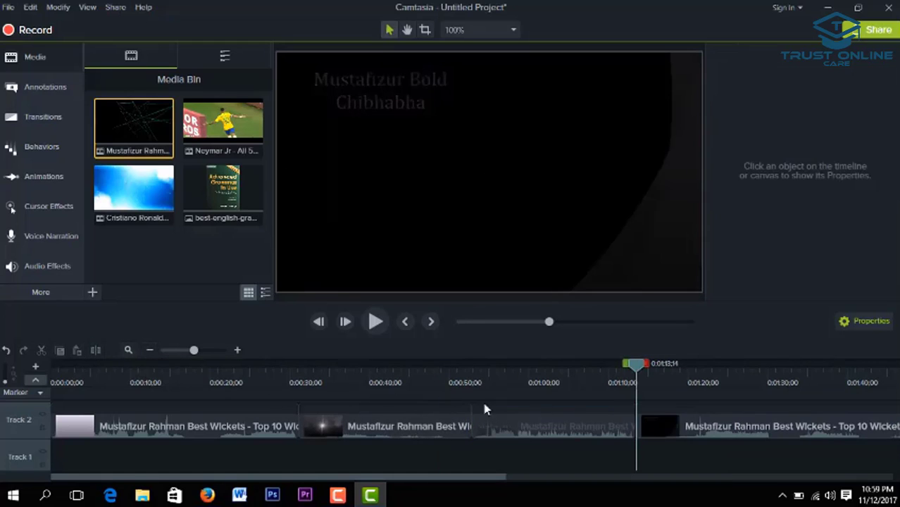
Delete the second clip piece on Track 2, between 0:00:31;06 and 0:00:52;26
{"action": "left_click_drag", "start_coordinate": [463, 432], "coordinate": [689, 427]}
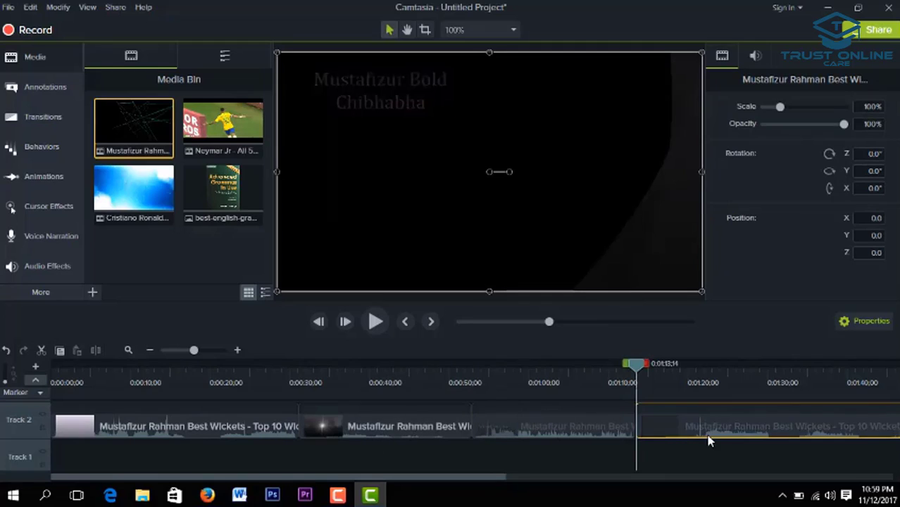
{"action": "left_click", "coordinate": [394, 429]}
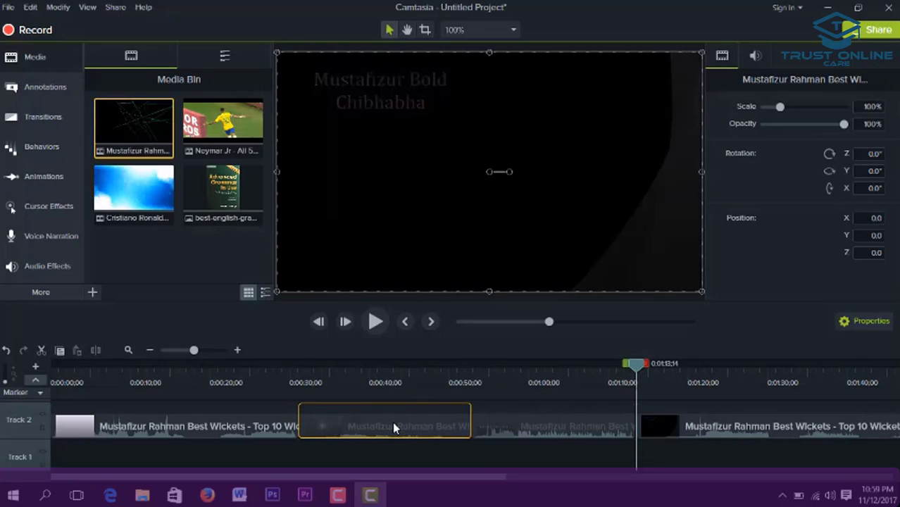
{"action": "key", "text": "Delete"}
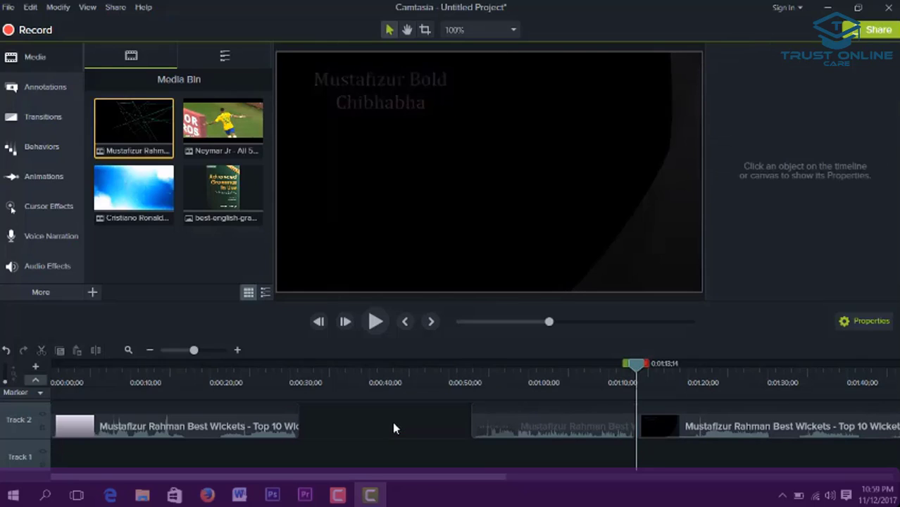
Add a marker at 0:01:03;01 on the middle clip piece, declining the automatic change of editing dimensions
{"action": "scroll", "coordinate": [393, 428], "scroll_direction": "up", "scroll_amount": 1}
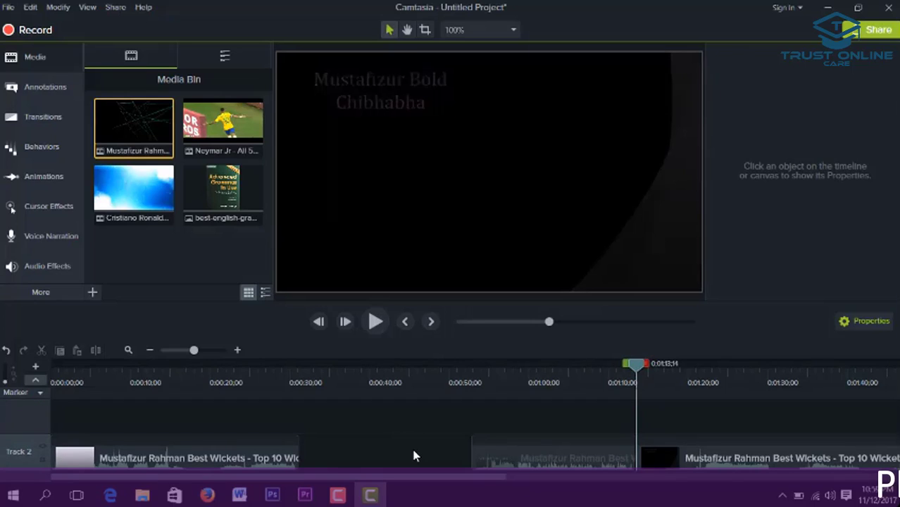
{"action": "left_click", "coordinate": [511, 458]}
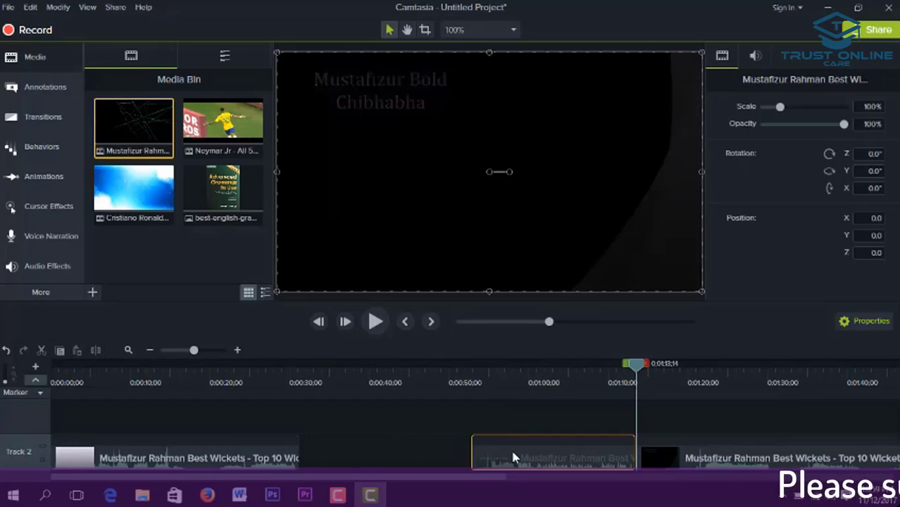
{"action": "left_click", "coordinate": [229, 454]}
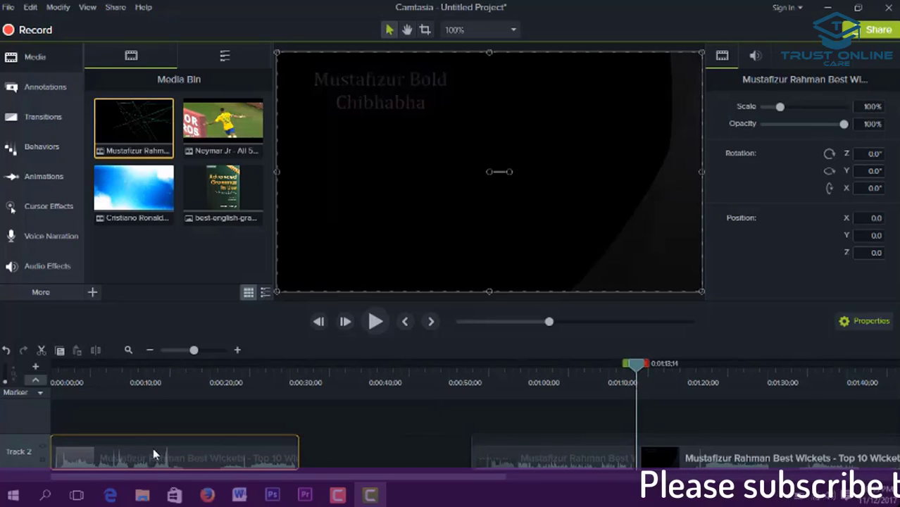
{"action": "key", "text": "m"}
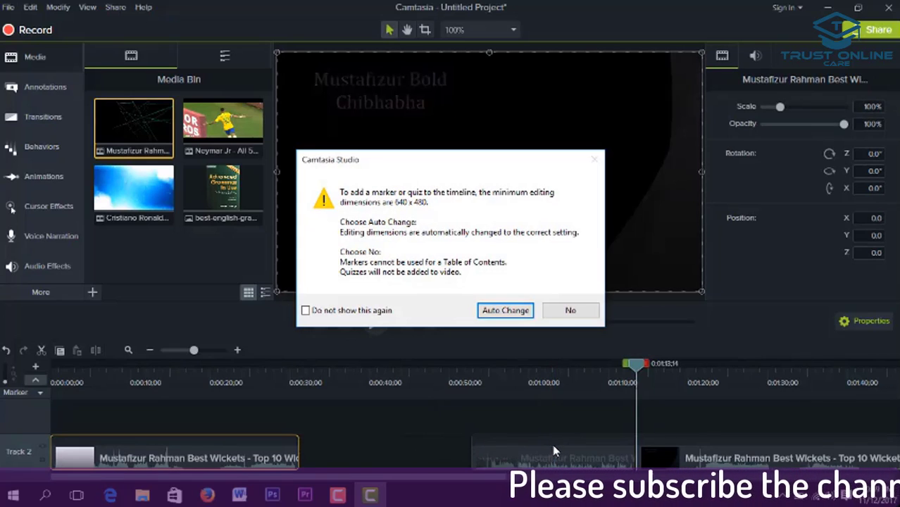
{"action": "left_click", "coordinate": [570, 310]}
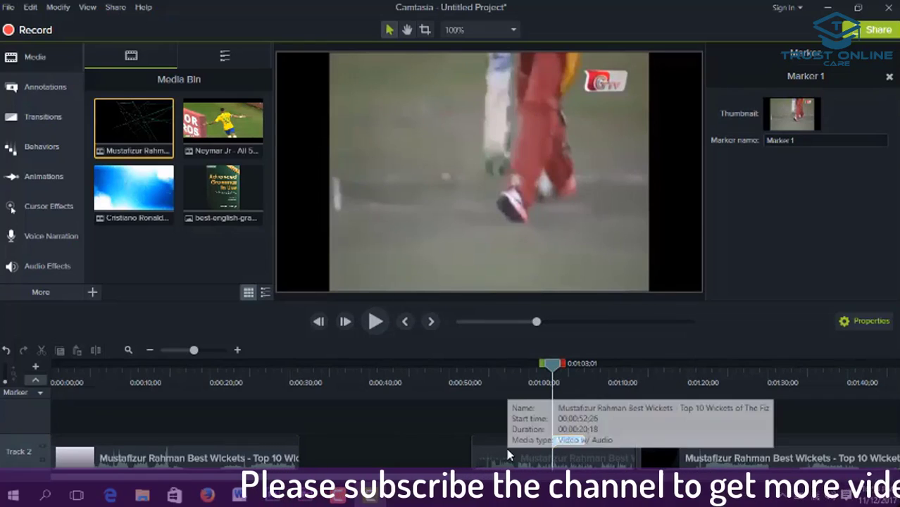
Lift the middle clip piece onto a new Track 3 and move the first piece along Track 2 against the last piece
{"action": "left_click_drag", "start_coordinate": [542, 364], "coordinate": [456, 369]}
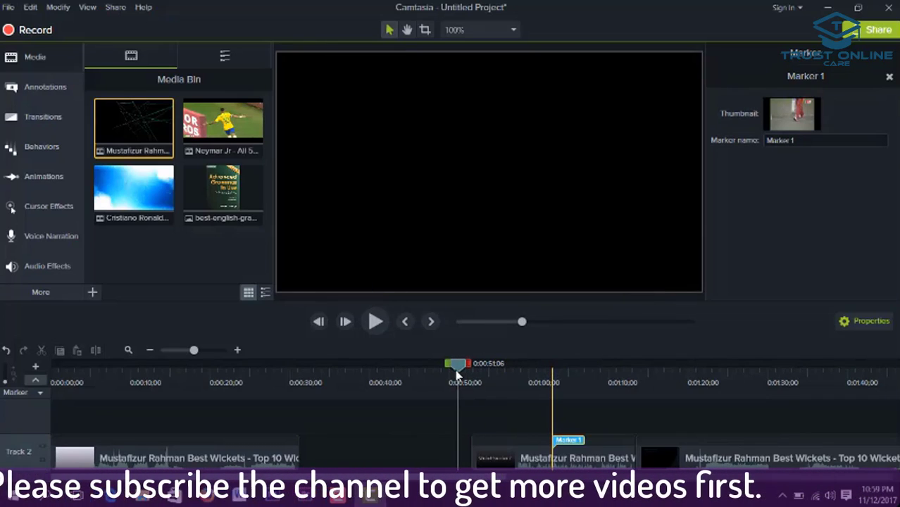
{"action": "left_click", "coordinate": [514, 461]}
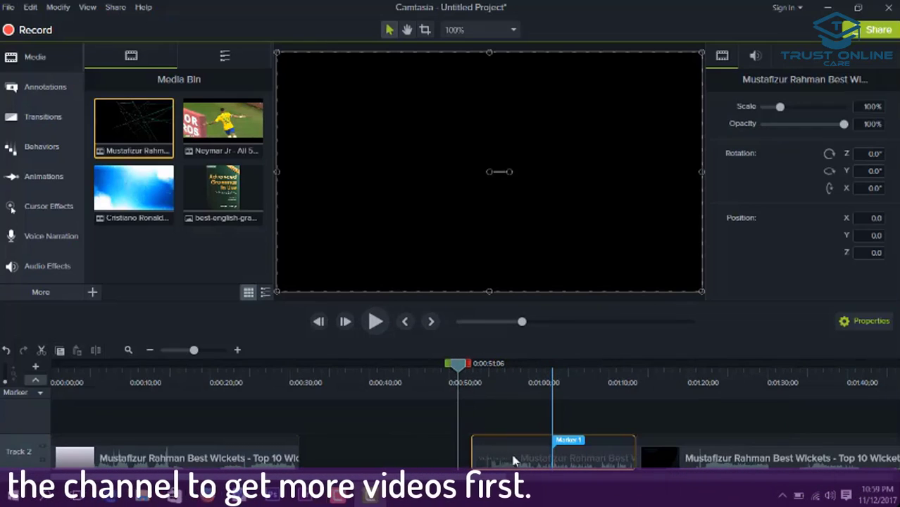
{"action": "left_click_drag", "start_coordinate": [514, 461], "coordinate": [516, 424]}
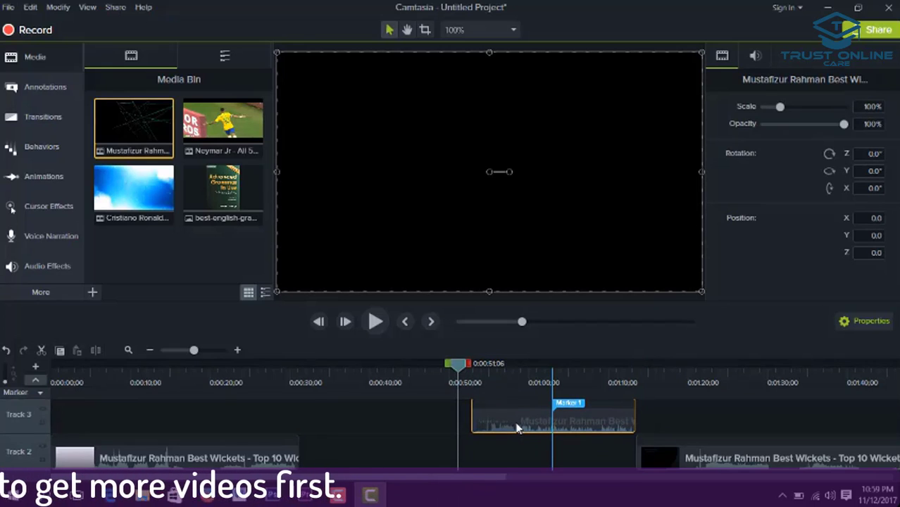
{"action": "mouse_move", "coordinate": [245, 457]}
{"action": "left_mouse_down"}
{"action": "mouse_move", "coordinate": [387, 454]}
{"action": "mouse_move", "coordinate": [590, 470]}
{"action": "mouse_move", "coordinate": [606, 444]}
{"action": "mouse_move", "coordinate": [582, 438]}
{"action": "mouse_move", "coordinate": [582, 421]}
{"action": "mouse_move", "coordinate": [588, 479]}
{"action": "mouse_move", "coordinate": [583, 423]}
{"action": "mouse_move", "coordinate": [571, 428]}
{"action": "left_mouse_up"}
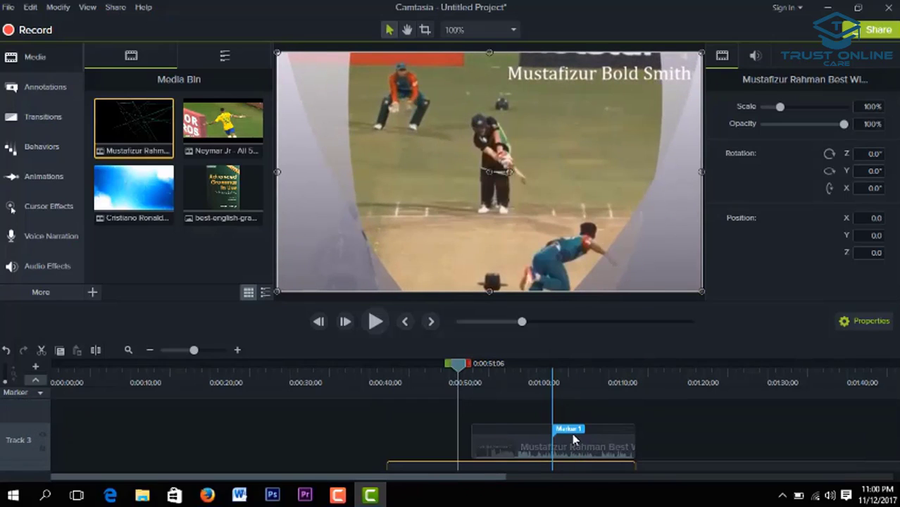
Delete Marker 1 from the clip piece on Track 3
{"action": "right_click", "coordinate": [565, 430]}
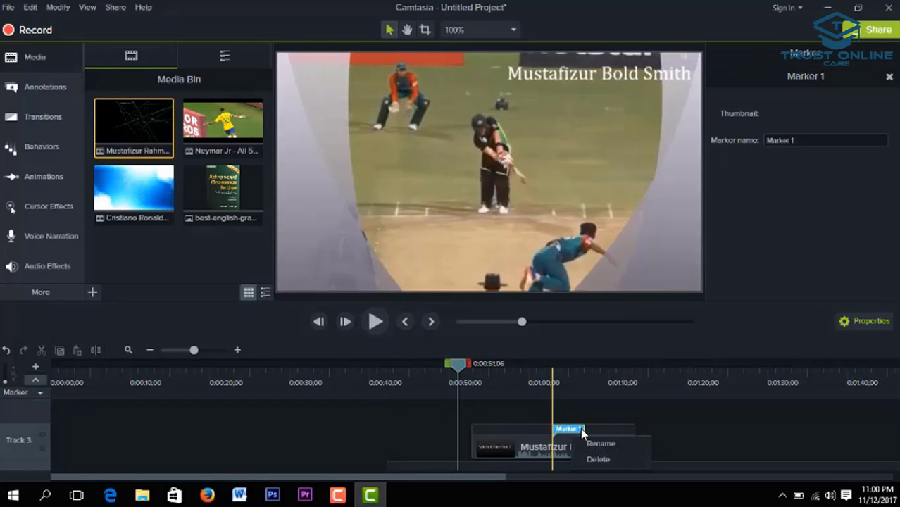
{"action": "left_click", "coordinate": [596, 459]}
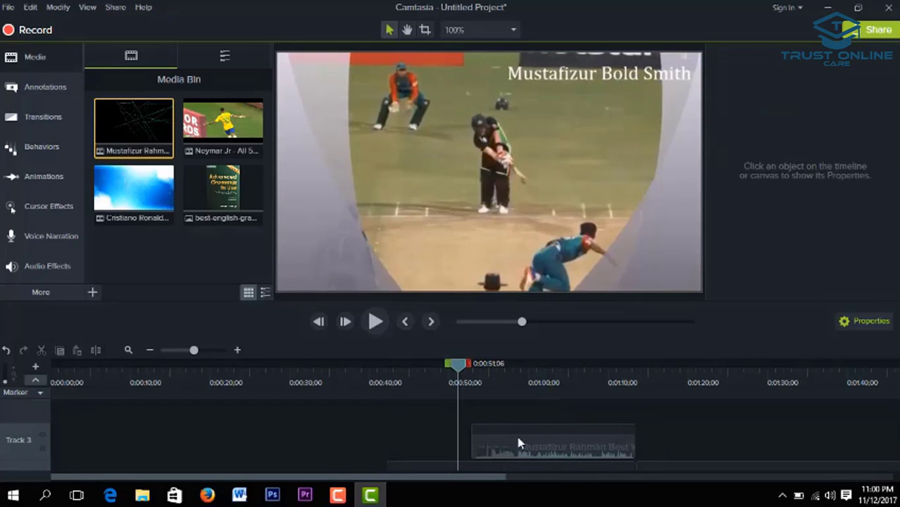
Move the Track 3 clip piece to the start of Track 2 and select the last piece on that track
{"action": "left_click_drag", "start_coordinate": [518, 441], "coordinate": [262, 432]}
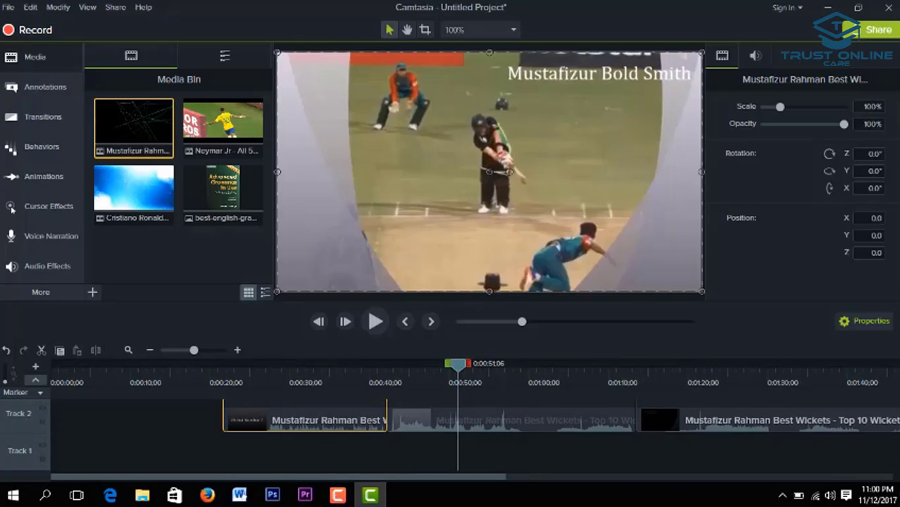
{"action": "scroll", "coordinate": [295, 423], "scroll_direction": "up", "scroll_amount": 1}
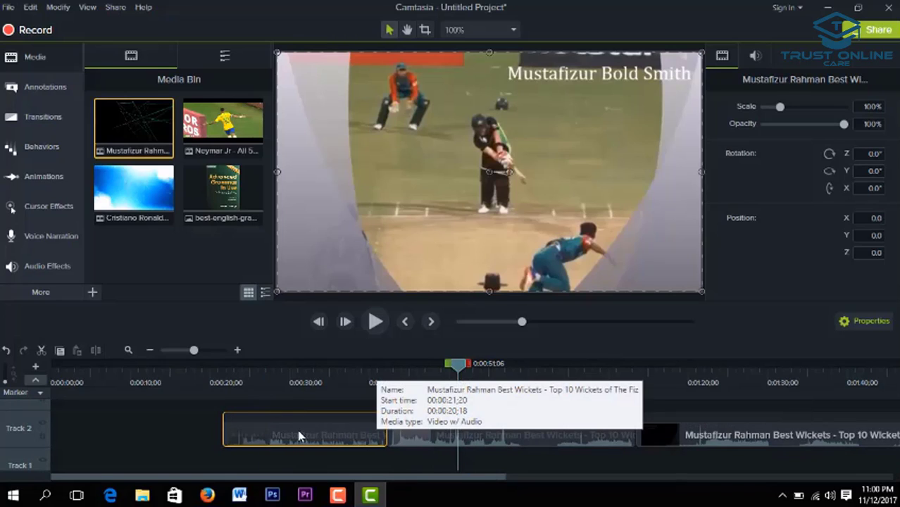
{"action": "left_click_drag", "start_coordinate": [305, 434], "coordinate": [126, 419]}
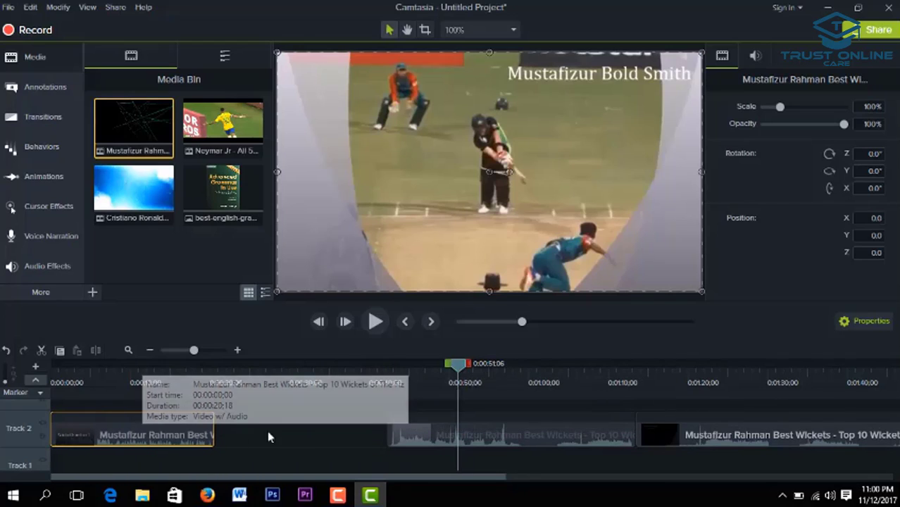
{"action": "left_click", "coordinate": [590, 439]}
{"action": "left_click", "coordinate": [656, 435]}
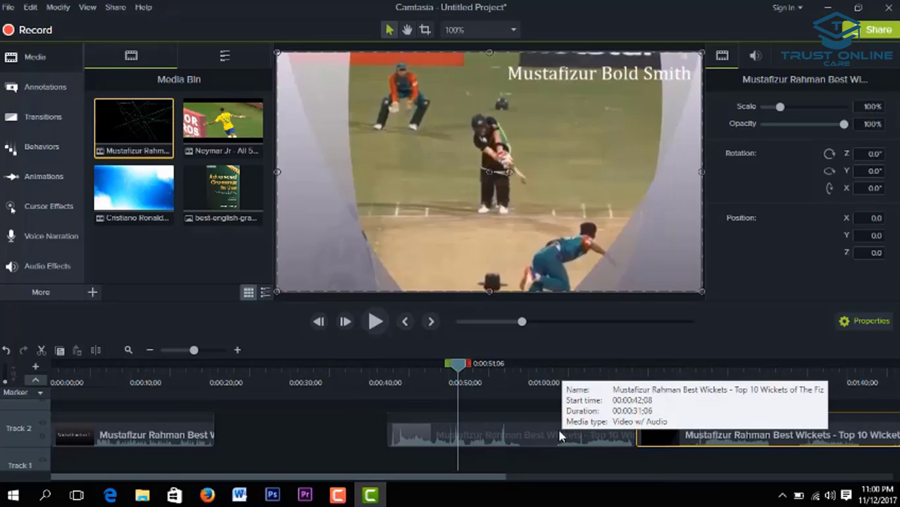
Select the last two clip pieces on Track 2 together and move them back against the end of the first piece
{"action": "left_click_drag", "start_coordinate": [553, 434], "coordinate": [589, 436]}
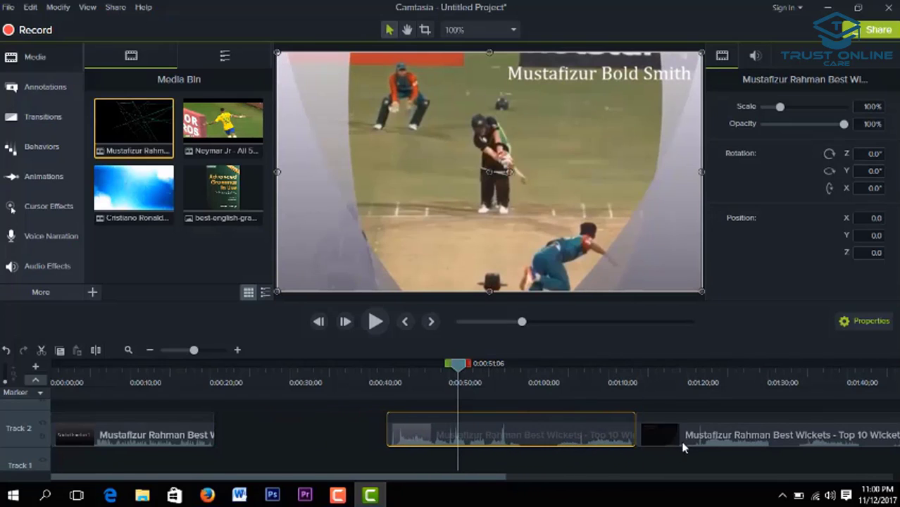
{"action": "left_click", "coordinate": [584, 472]}
{"action": "left_click_drag", "start_coordinate": [590, 462], "coordinate": [649, 433]}
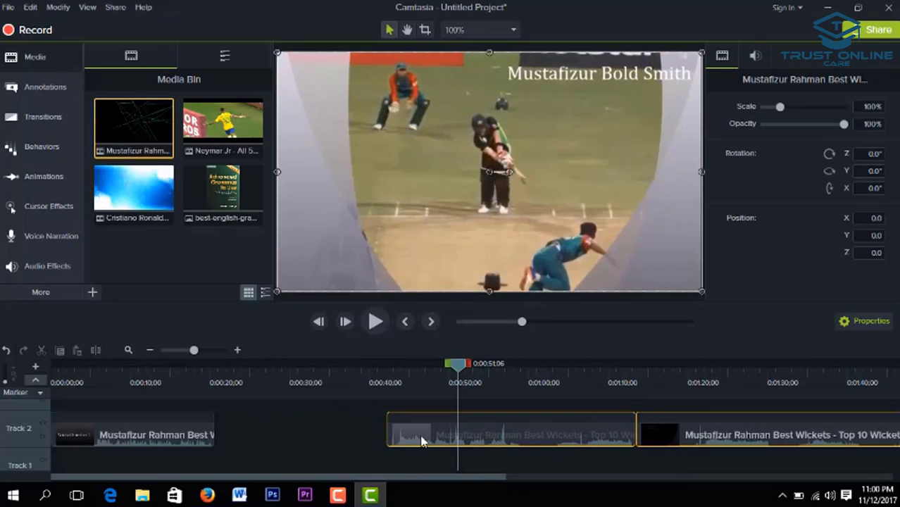
{"action": "left_click_drag", "start_coordinate": [386, 426], "coordinate": [224, 426]}
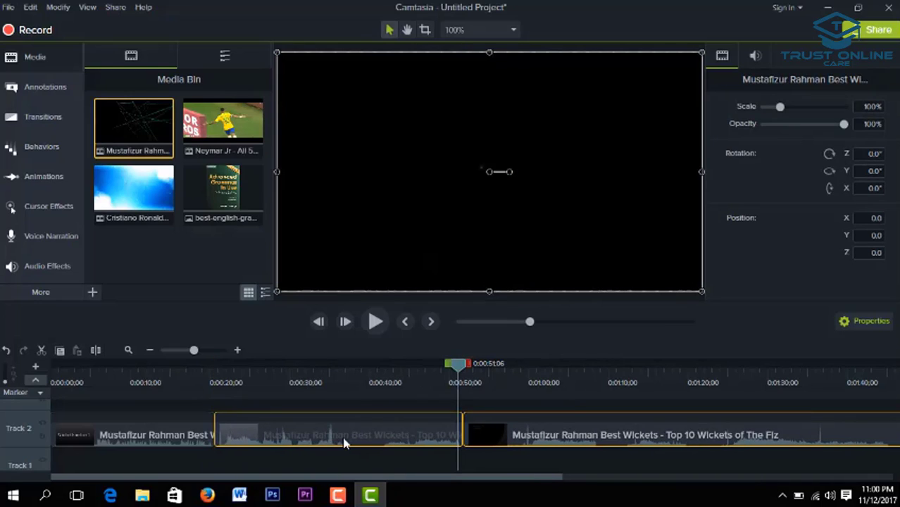
{"action": "mouse_move", "coordinate": [217, 422]}
{"action": "left_mouse_down"}
{"action": "mouse_move", "coordinate": [202, 420]}
{"action": "mouse_move", "coordinate": [473, 440]}
{"action": "left_mouse_up"}
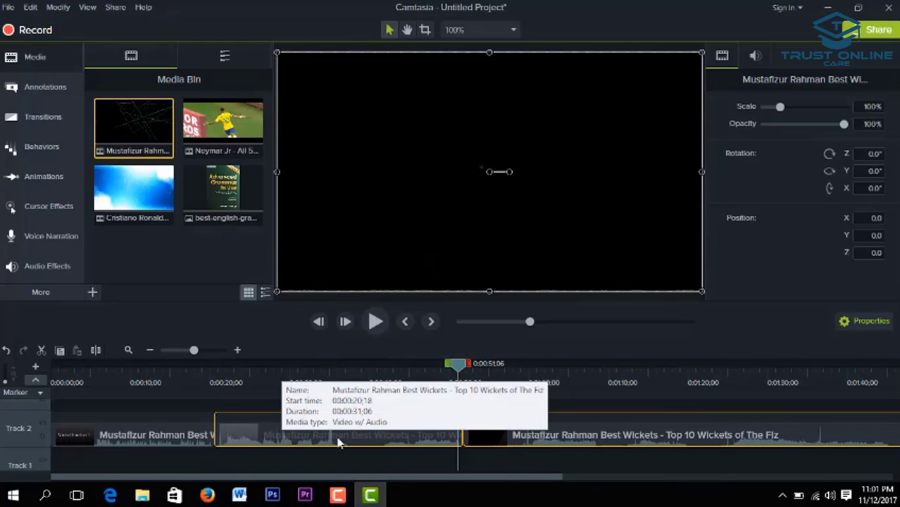
Separate the audio and video of the first clip piece on Track 2
{"action": "left_click", "coordinate": [176, 436]}
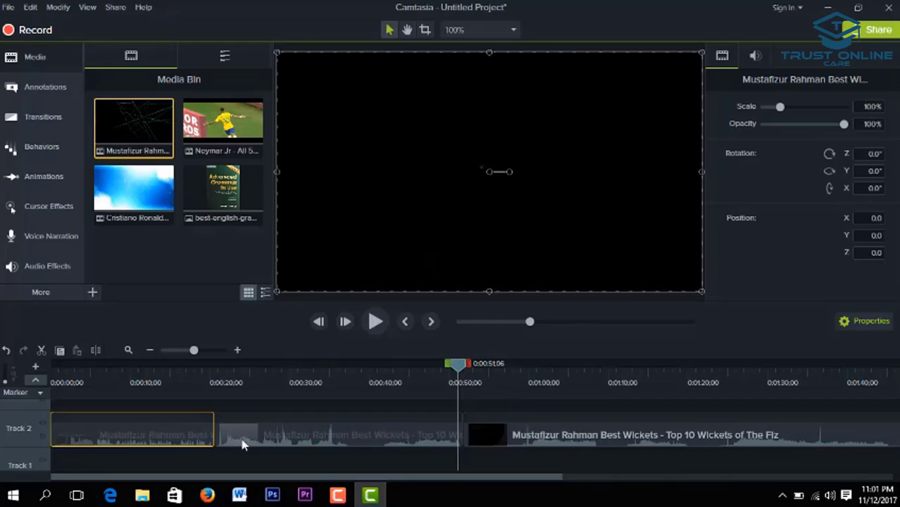
{"action": "left_click", "coordinate": [333, 435]}
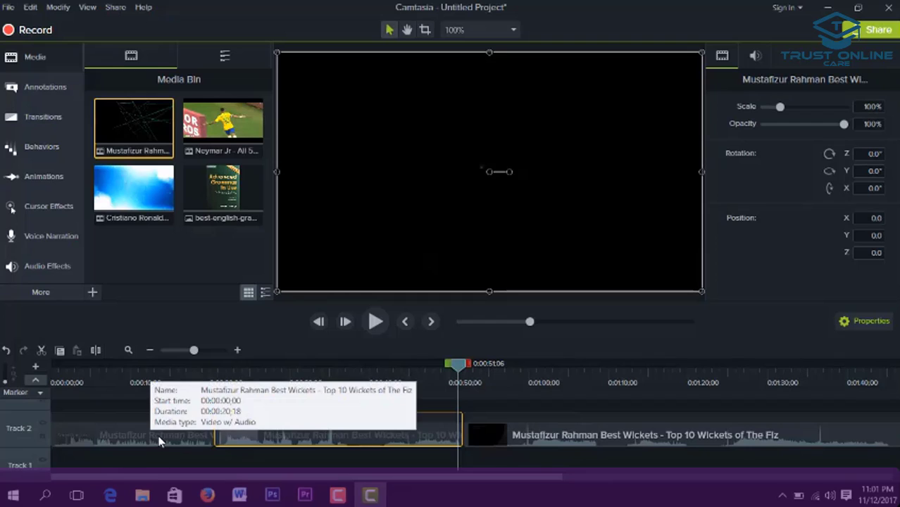
{"action": "scroll", "coordinate": [153, 431], "scroll_direction": "up", "scroll_amount": 2}
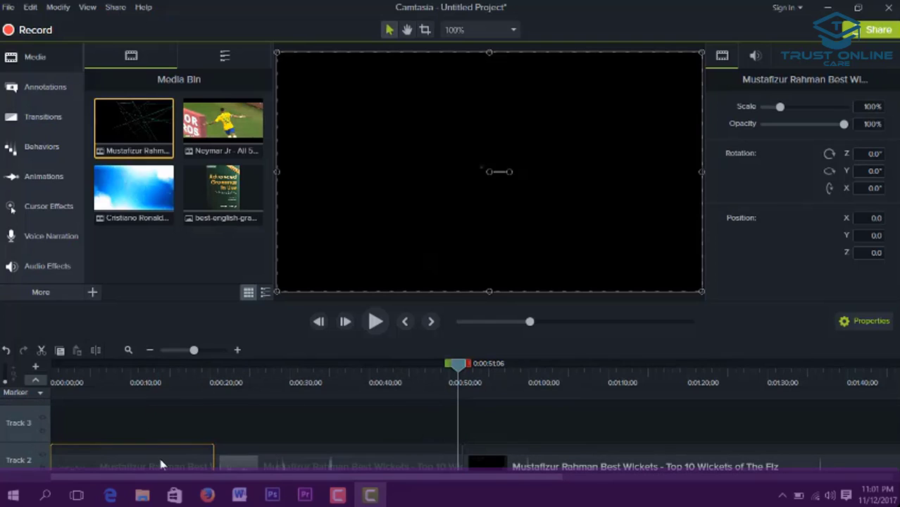
{"action": "scroll", "coordinate": [161, 462], "scroll_direction": "down", "scroll_amount": 2}
{"action": "left_click", "coordinate": [144, 436]}
{"action": "right_click", "coordinate": [144, 438]}
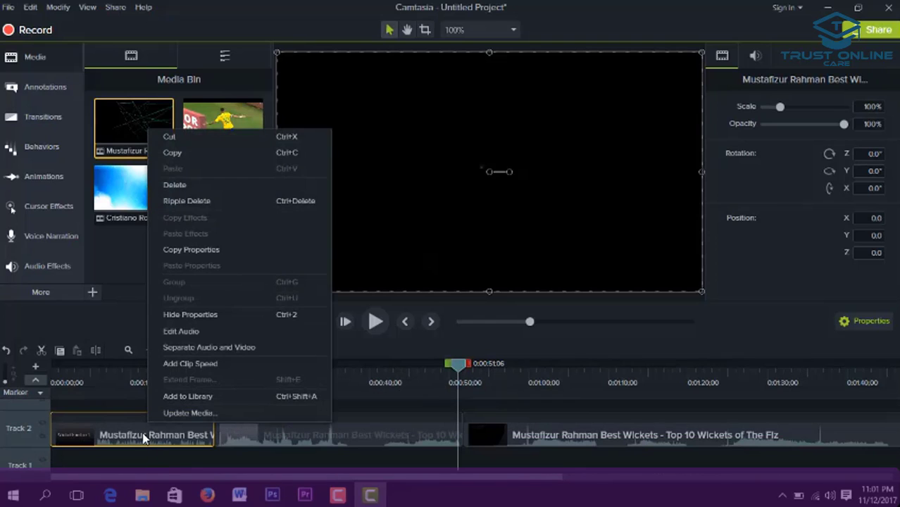
{"action": "left_click", "coordinate": [229, 348]}
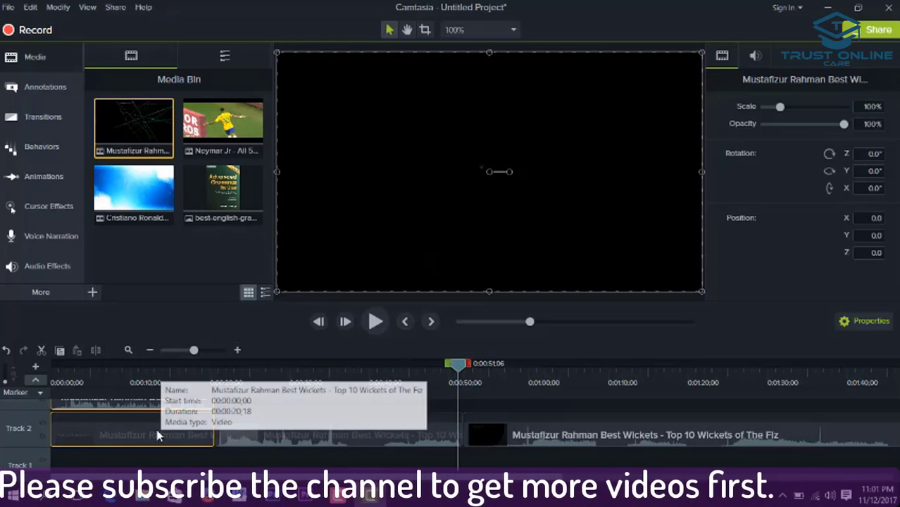
Lower the volume of the first piece's separated audio on Track 3, keeping that audio clip at the start of the timeline
{"action": "scroll", "coordinate": [156, 435], "scroll_direction": "up", "scroll_amount": 2}
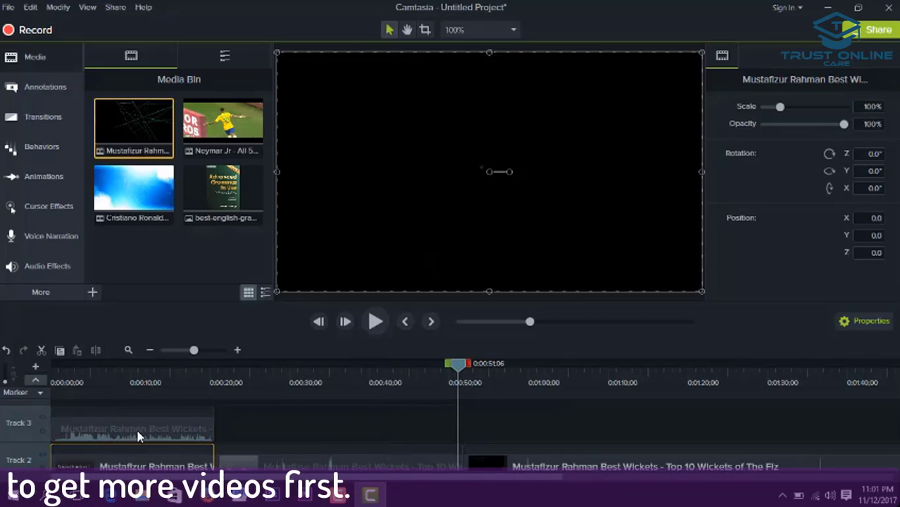
{"action": "left_click", "coordinate": [129, 428]}
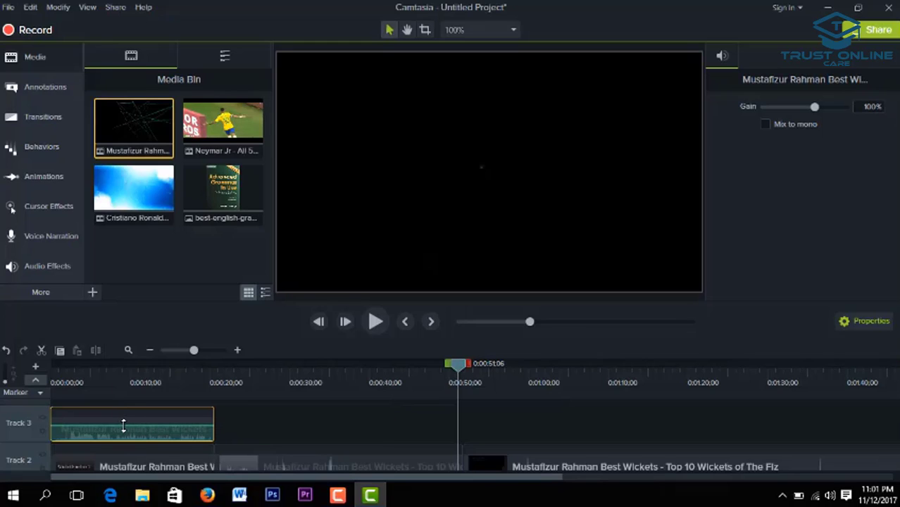
{"action": "left_click_drag", "start_coordinate": [123, 423], "coordinate": [151, 428]}
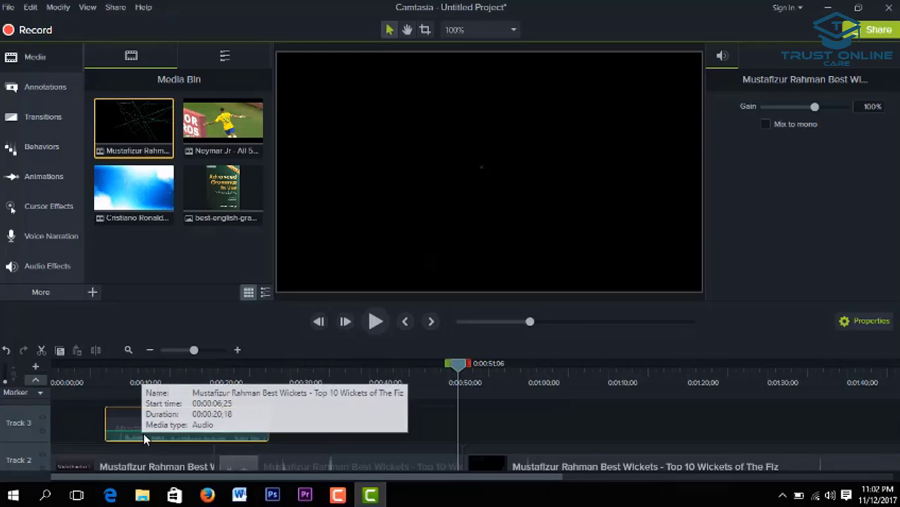
{"action": "left_click_drag", "start_coordinate": [145, 431], "coordinate": [93, 420]}
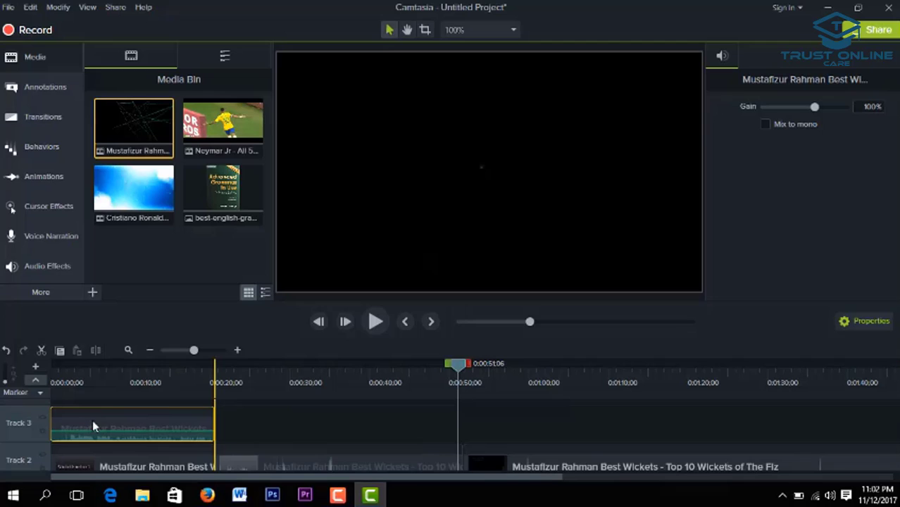
Separate the audio and video of the second clip piece and lower the volume of its audio on Track 3
{"action": "left_click", "coordinate": [322, 467]}
{"action": "right_click", "coordinate": [324, 466]}
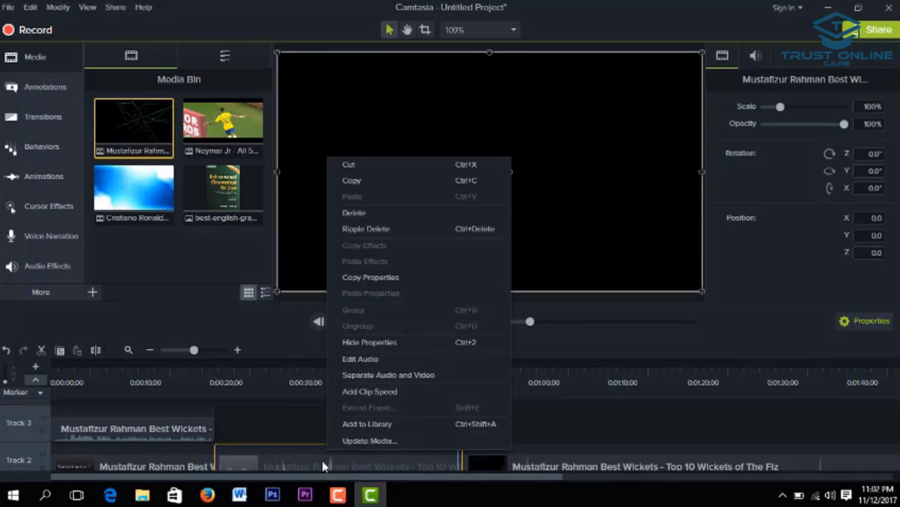
{"action": "left_click", "coordinate": [380, 376]}
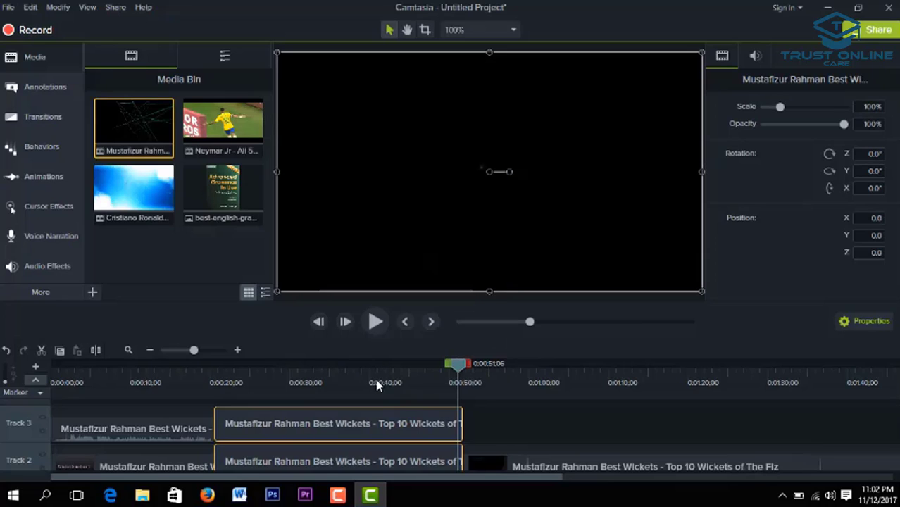
{"action": "left_click", "coordinate": [302, 428]}
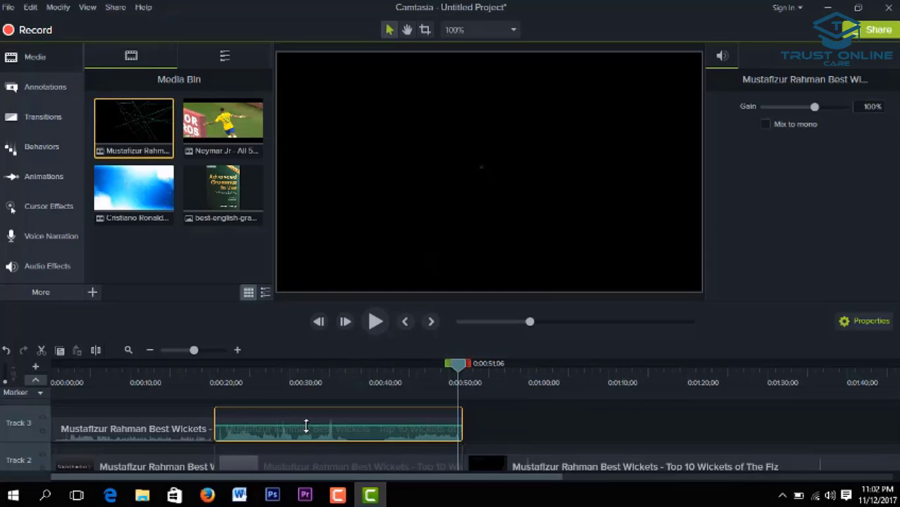
{"action": "left_click_drag", "start_coordinate": [306, 425], "coordinate": [311, 434]}
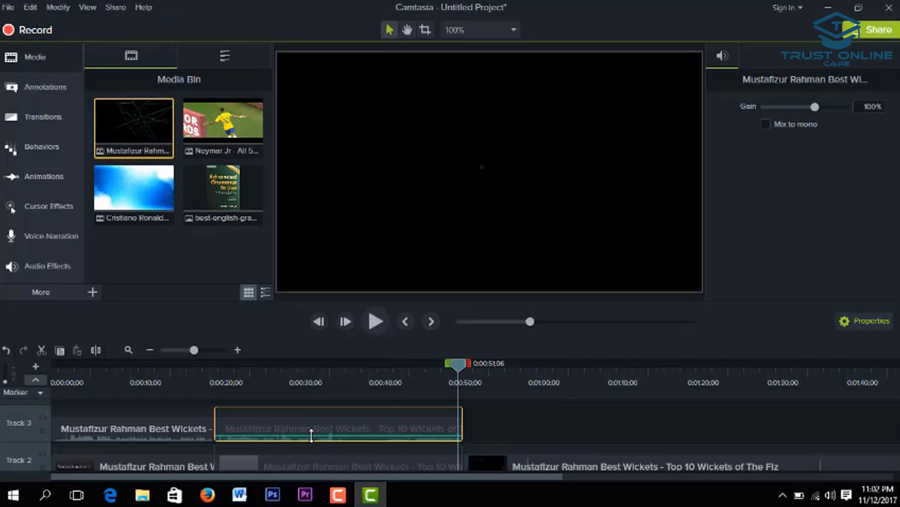
{"action": "left_click_drag", "start_coordinate": [310, 434], "coordinate": [315, 436]}
Group the second piece's audio on Track 3 with its video on Track 2
{"action": "left_click", "coordinate": [294, 468]}
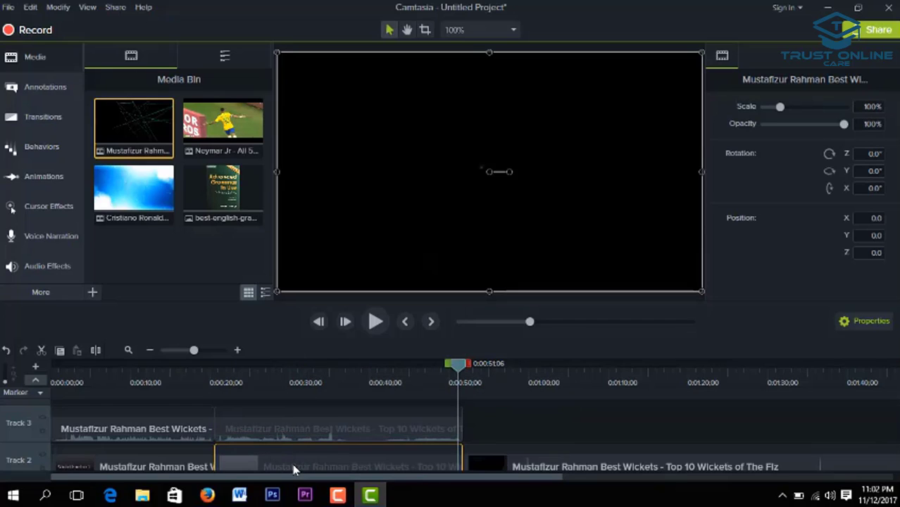
{"action": "scroll", "coordinate": [367, 451], "scroll_direction": "down", "scroll_amount": 1}
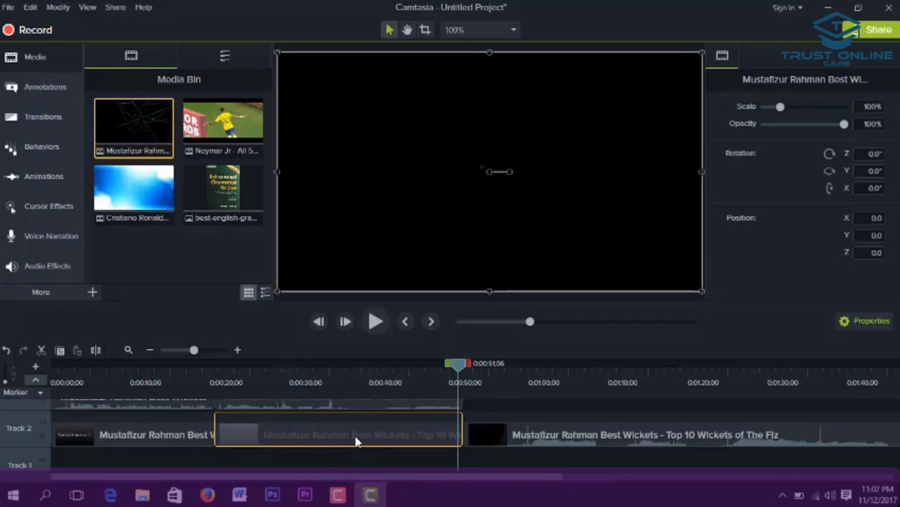
{"action": "scroll", "coordinate": [324, 423], "scroll_direction": "up", "scroll_amount": 1}
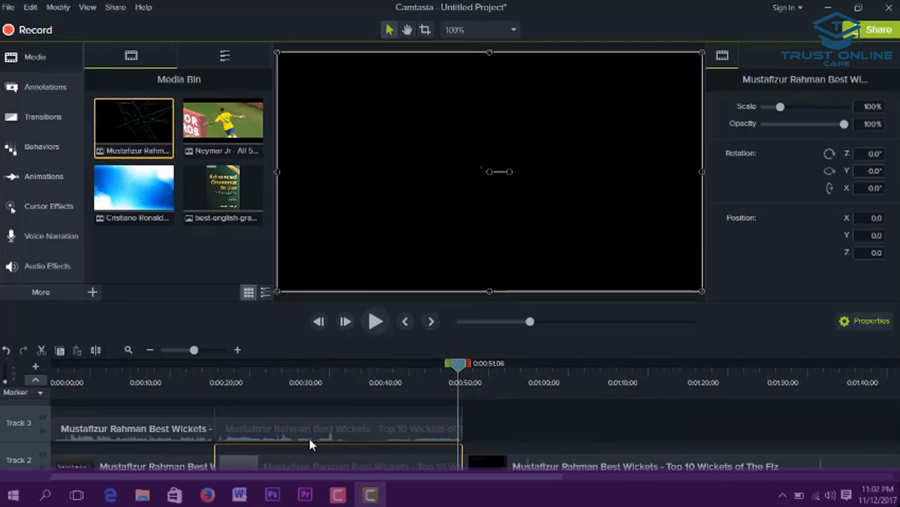
{"action": "left_click", "coordinate": [266, 434]}
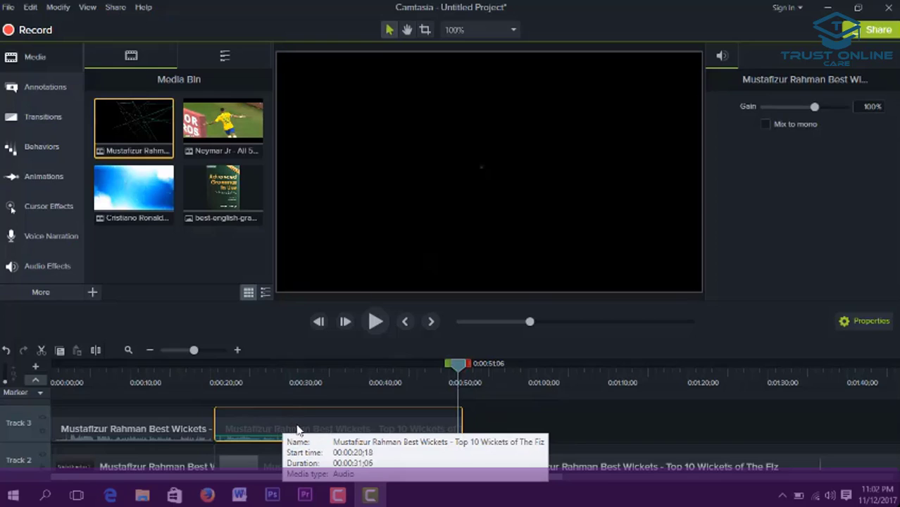
{"action": "scroll", "coordinate": [286, 430], "scroll_direction": "down", "scroll_amount": 1}
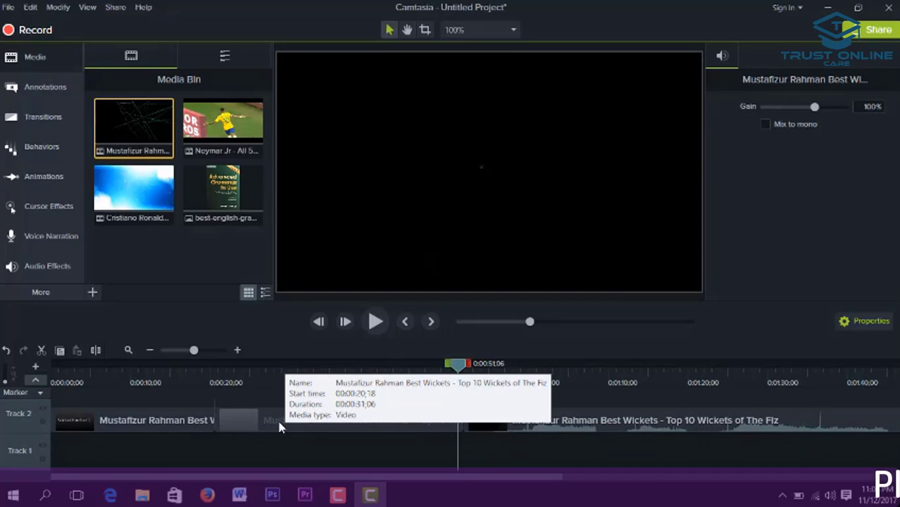
{"action": "left_click", "coordinate": [275, 422]}
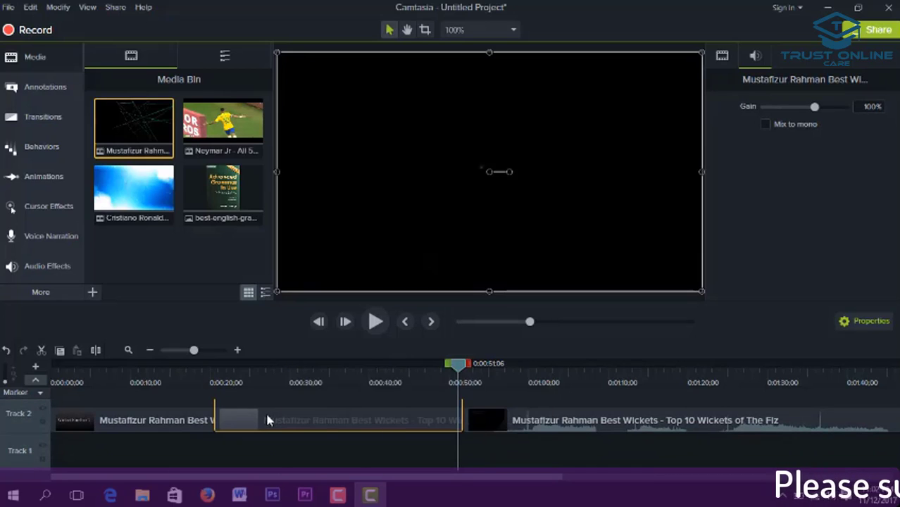
{"action": "scroll", "coordinate": [292, 434], "scroll_direction": "up", "scroll_amount": 1}
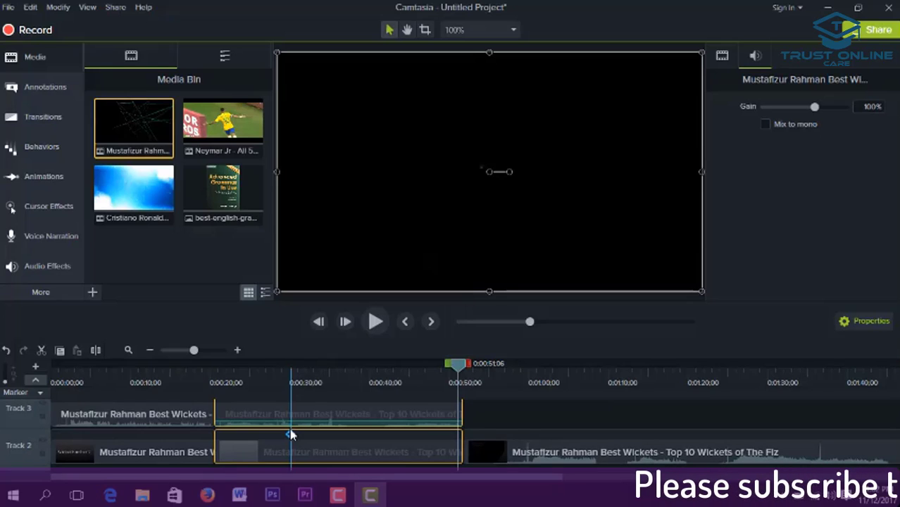
{"action": "key", "text": "ctrl+g"}
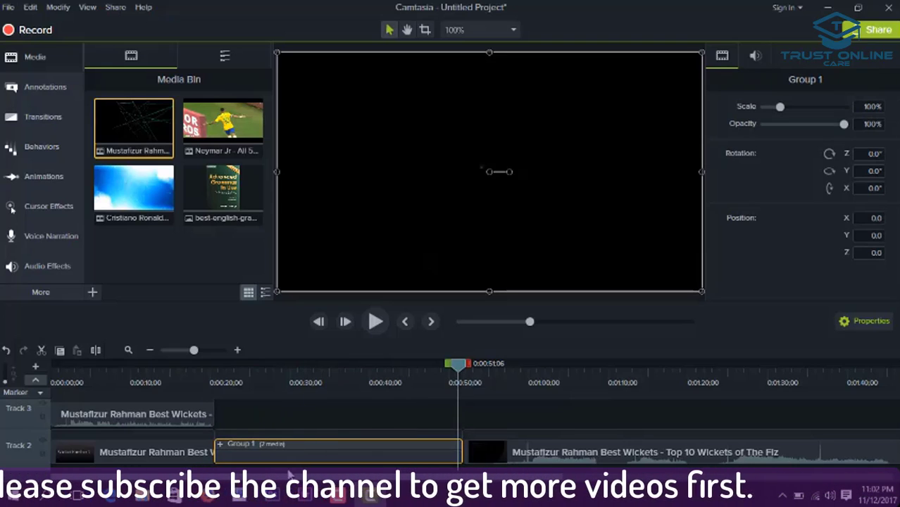
Group the first piece's audio on Track 3 with its video at the start of Track 2
{"action": "left_click", "coordinate": [155, 414]}
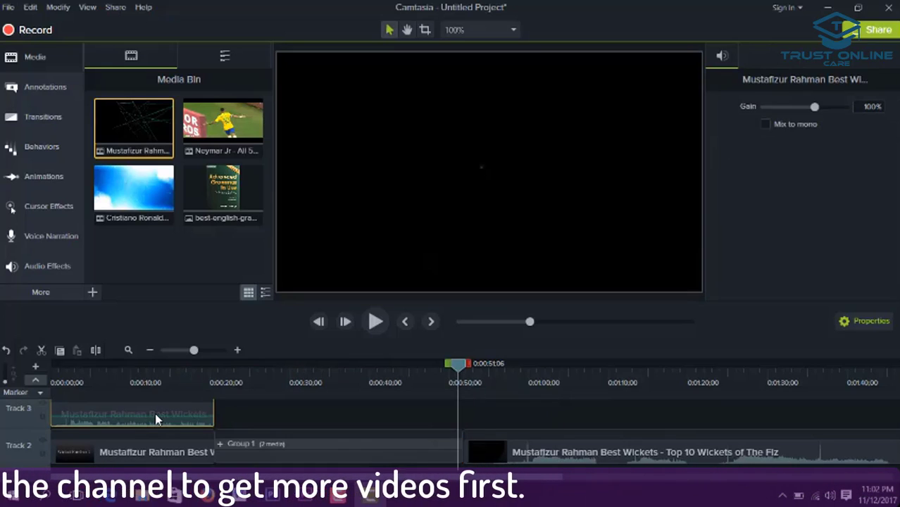
{"action": "left_click", "coordinate": [159, 450], "text": "ctrl"}
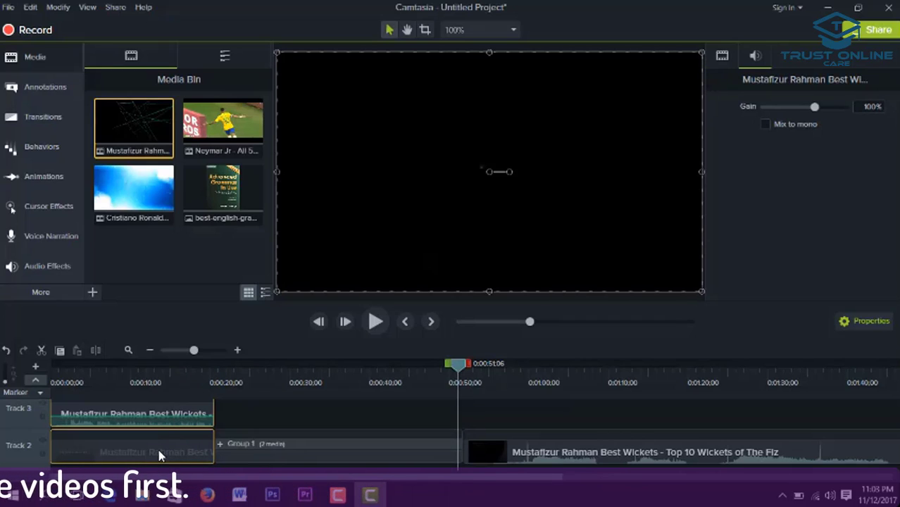
{"action": "key", "text": "ctrl+g"}
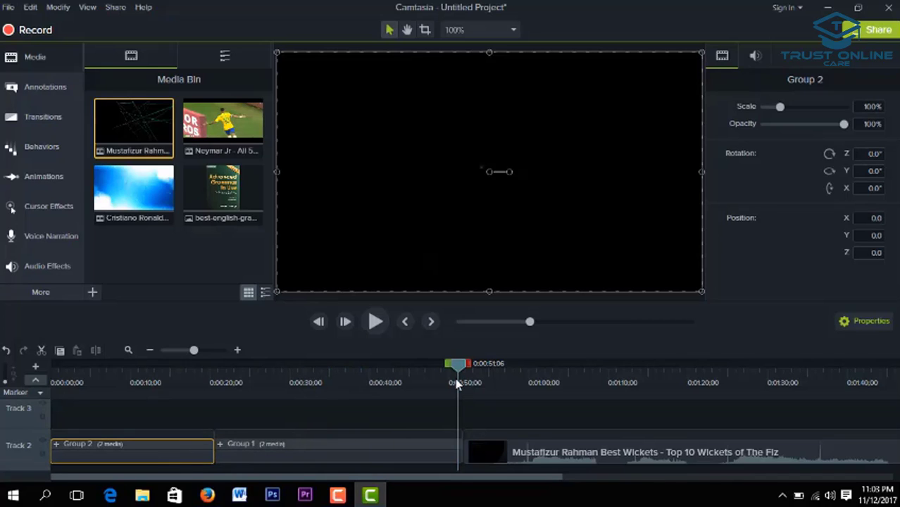
Cut the timeline range from 0:01:00;16 to 0:01:08;14 out of the last clip piece
{"action": "left_click_drag", "start_coordinate": [459, 363], "coordinate": [532, 391]}
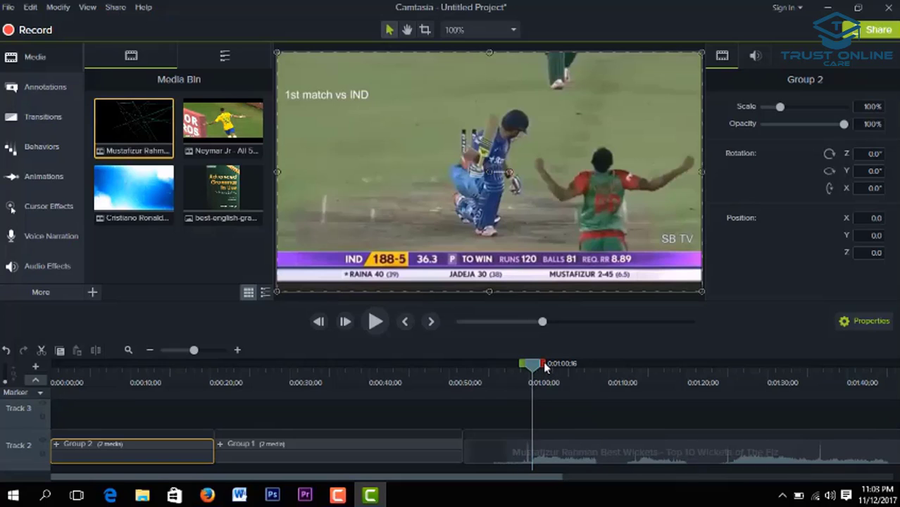
{"action": "left_click_drag", "start_coordinate": [543, 366], "coordinate": [606, 371]}
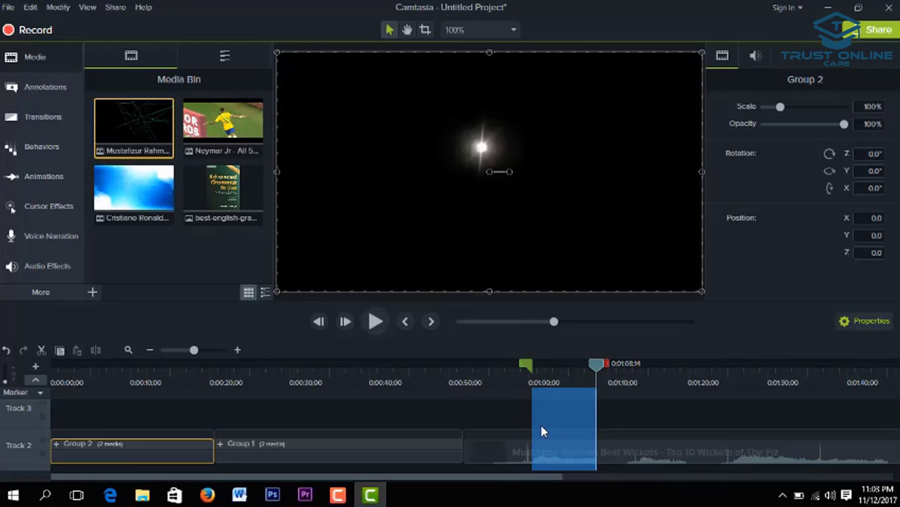
{"action": "left_click", "coordinate": [42, 351]}
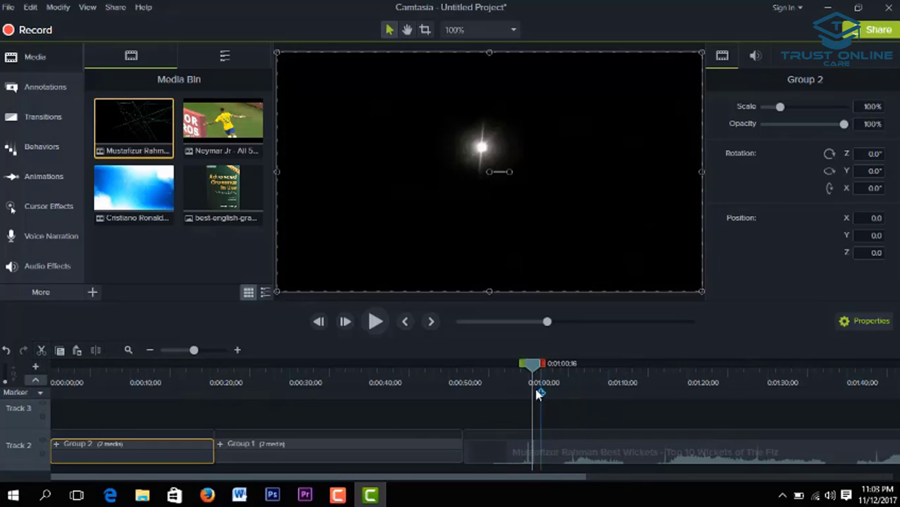
Move Group 1 up to Track 3 and shift Group 2 along Track 2 to start at about 0:00:08
{"action": "left_click_drag", "start_coordinate": [535, 373], "coordinate": [509, 372]}
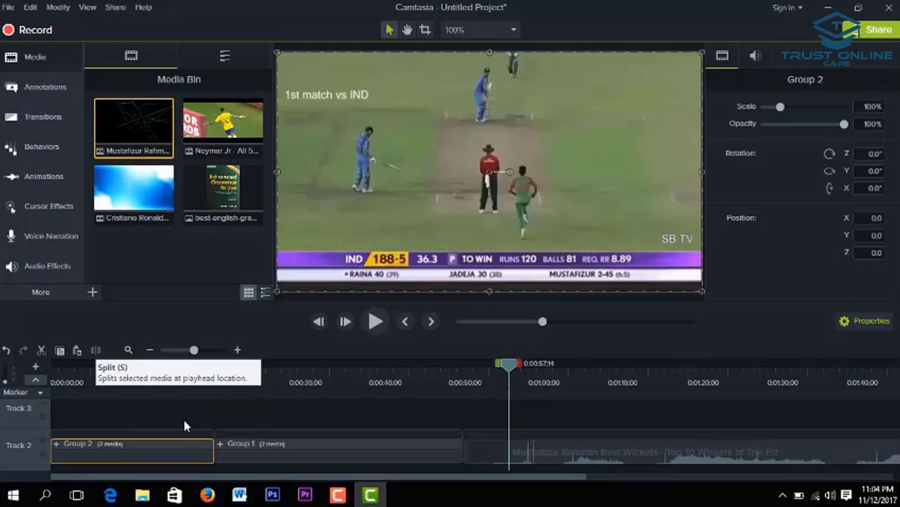
{"action": "left_click_drag", "start_coordinate": [246, 451], "coordinate": [247, 420]}
{"action": "left_click_drag", "start_coordinate": [200, 445], "coordinate": [268, 448]}
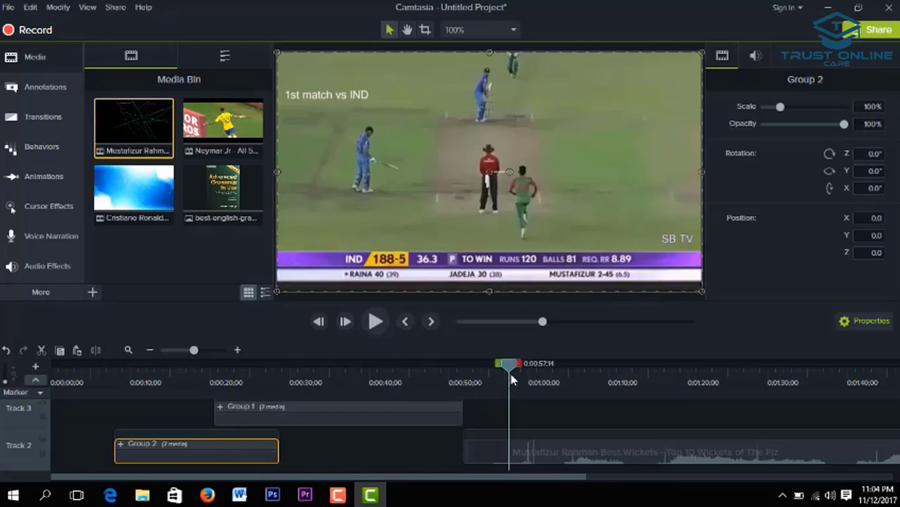
Shift Group 1 along Track 3 to start at about 0:00:26 and the last clip piece on Track 2 to start at 0:00:52;00
{"action": "left_click_drag", "start_coordinate": [516, 365], "coordinate": [499, 366]}
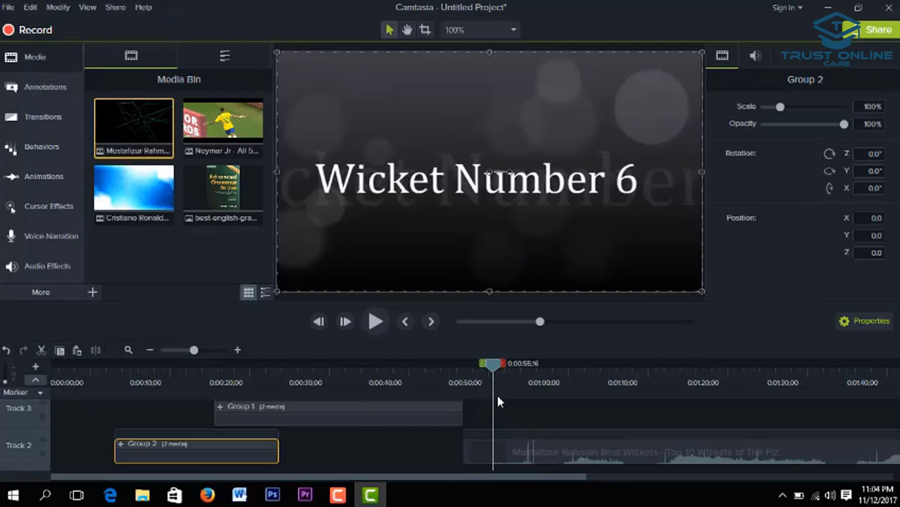
{"action": "left_click_drag", "start_coordinate": [495, 372], "coordinate": [478, 366]}
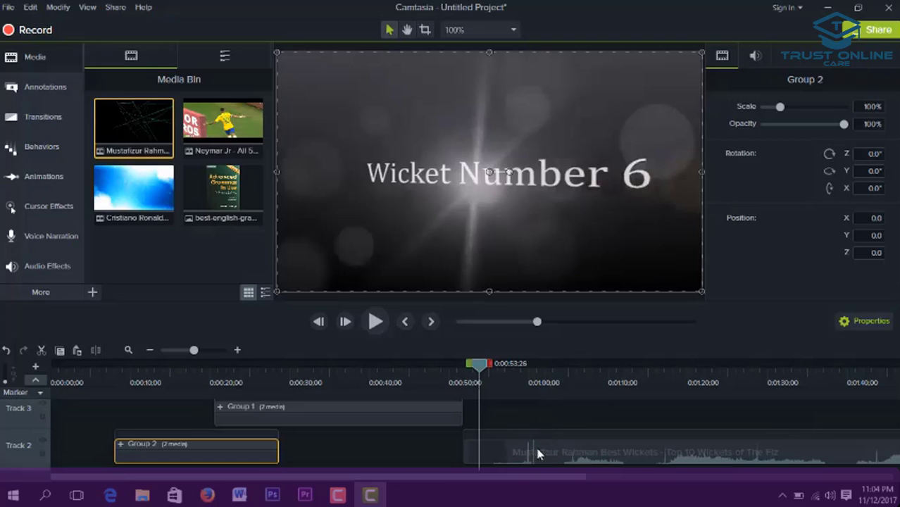
{"action": "left_click_drag", "start_coordinate": [524, 452], "coordinate": [504, 454]}
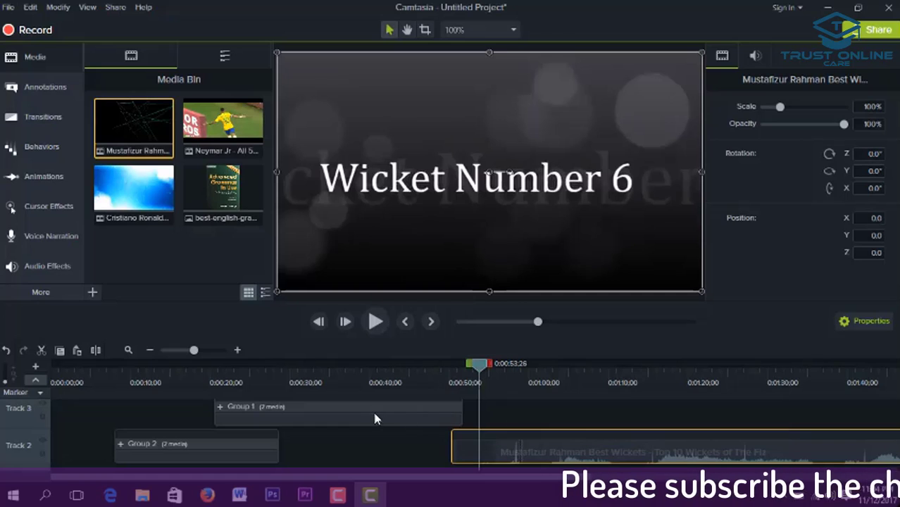
{"action": "left_click_drag", "start_coordinate": [358, 422], "coordinate": [404, 420]}
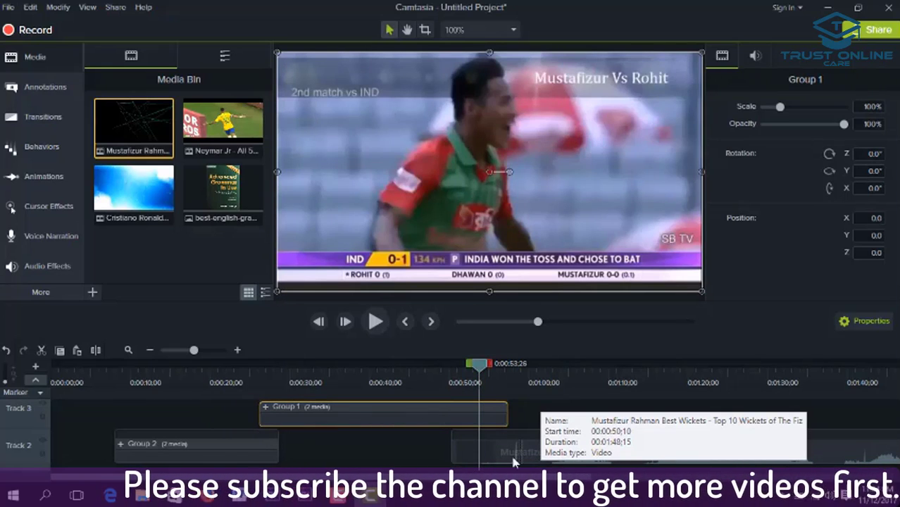
{"action": "mouse_move", "coordinate": [510, 451]}
{"action": "left_mouse_down"}
{"action": "mouse_move", "coordinate": [526, 458]}
{"action": "mouse_move", "coordinate": [498, 458]}
{"action": "left_mouse_up"}
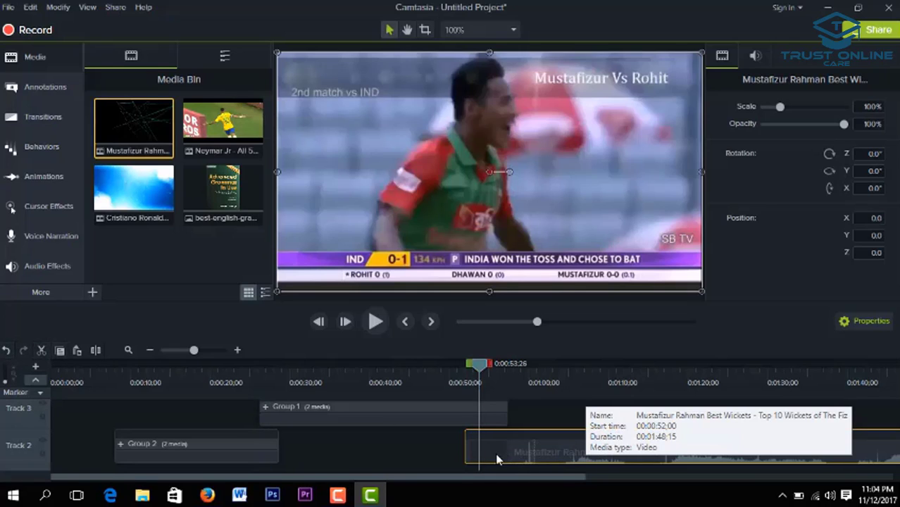
Move Group 2 to the very start of Track 2, trying out undo and redo on that move
{"action": "left_click_drag", "start_coordinate": [257, 459], "coordinate": [177, 452]}
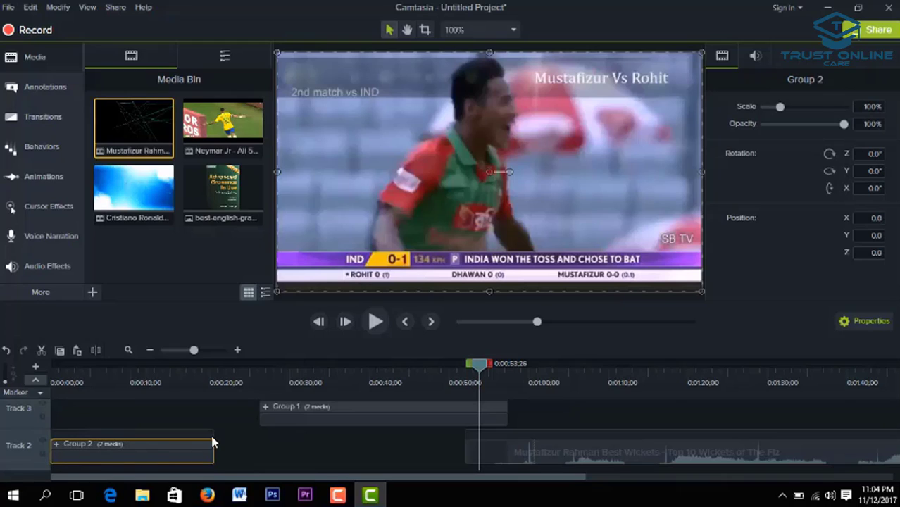
{"action": "mouse_move", "coordinate": [194, 461]}
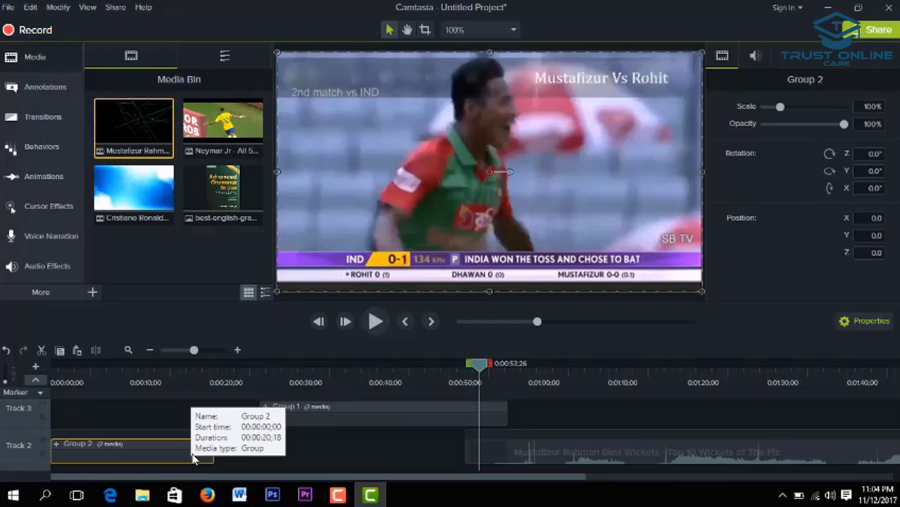
{"action": "left_click", "coordinate": [7, 354]}
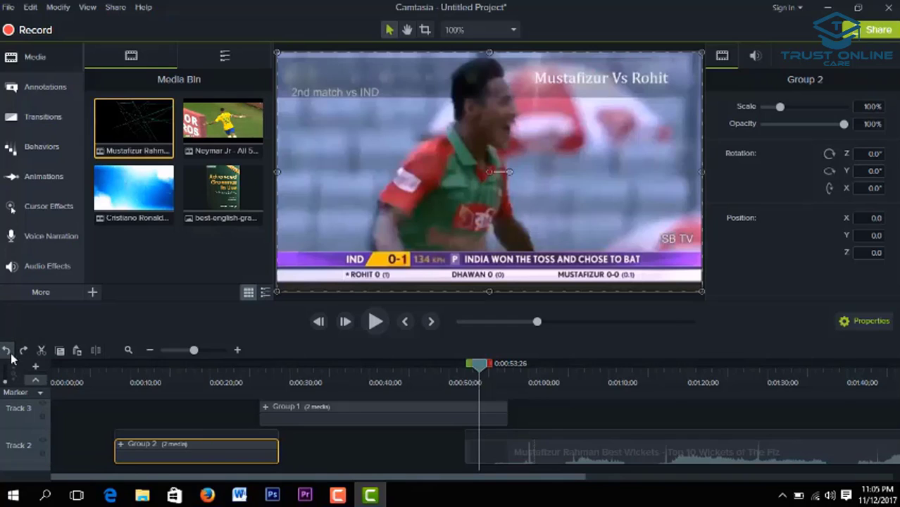
{"action": "left_click_drag", "start_coordinate": [193, 462], "coordinate": [100, 457]}
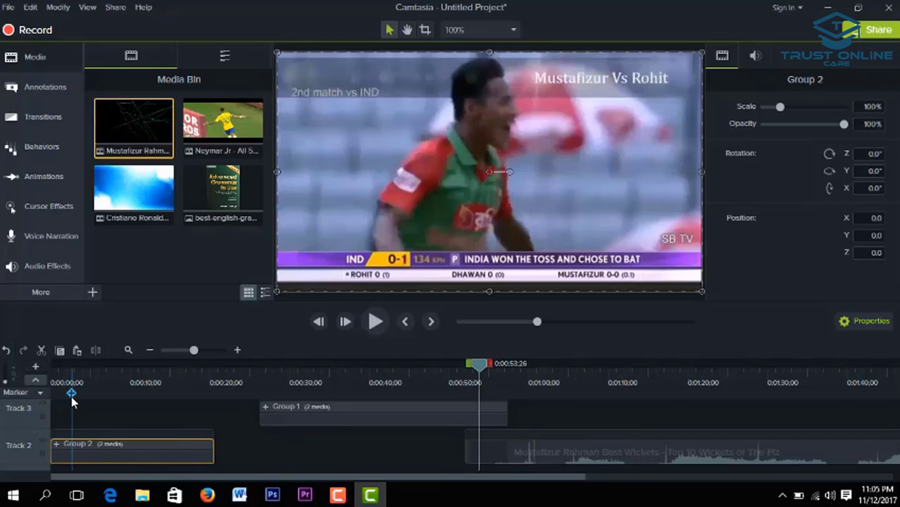
{"action": "key", "text": "ctrl+z"}
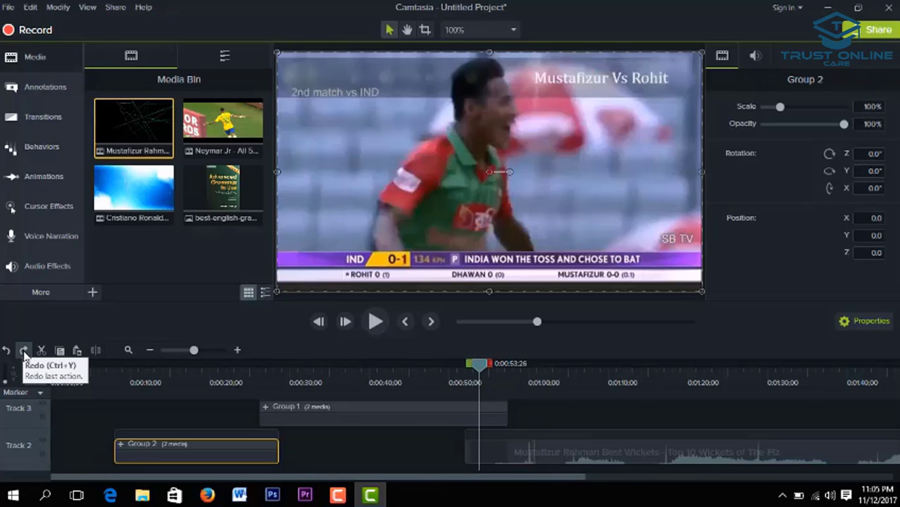
{"action": "left_click", "coordinate": [24, 352]}
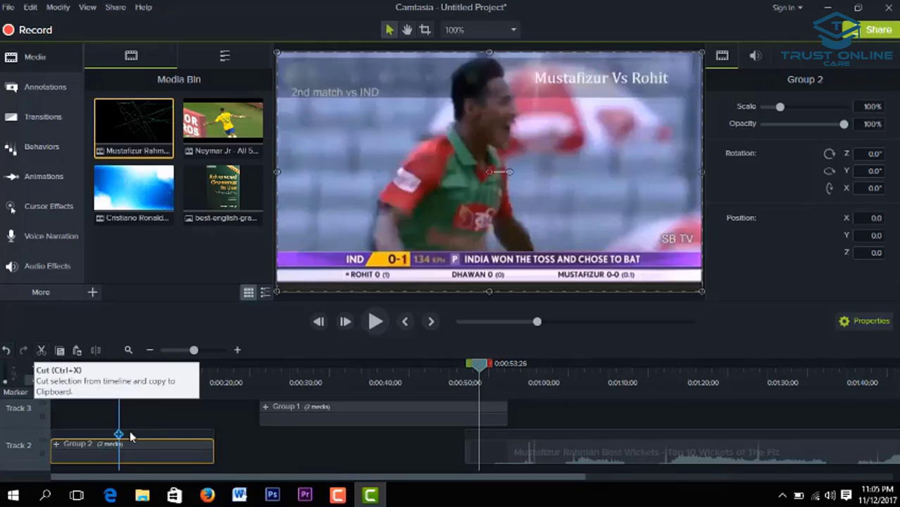
{"action": "key", "text": "ctrl+z"}
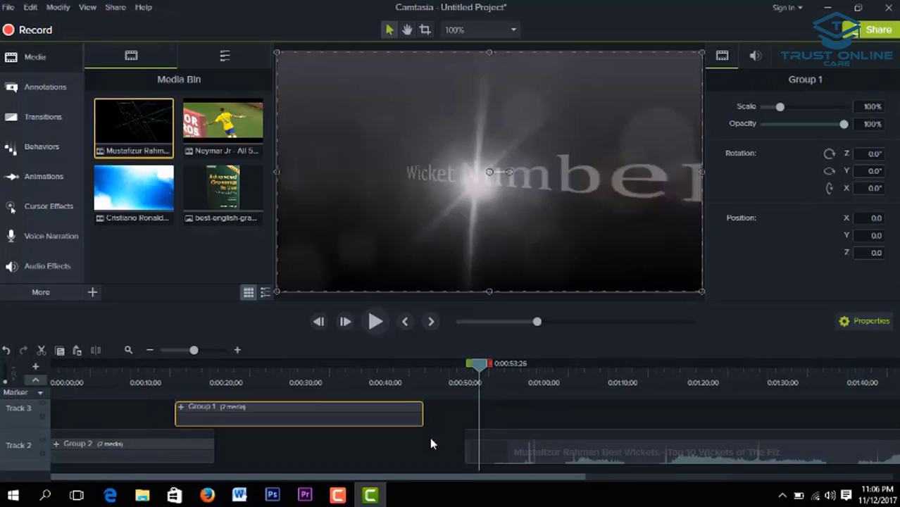
Set the playhead to 0:00:50;24 and shift Group 1 along Track 3 so that it ends at the playhead
{"action": "left_click_drag", "start_coordinate": [475, 371], "coordinate": [455, 380]}
{"action": "left_click_drag", "start_coordinate": [398, 416], "coordinate": [429, 416]}
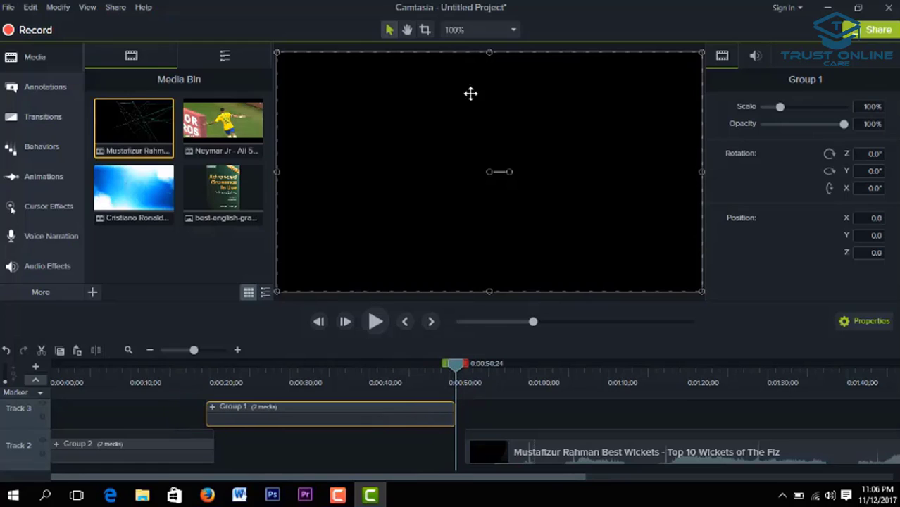
Set the project's canvas dimensions to 480p SD (854x480)
{"action": "left_click", "coordinate": [513, 31]}
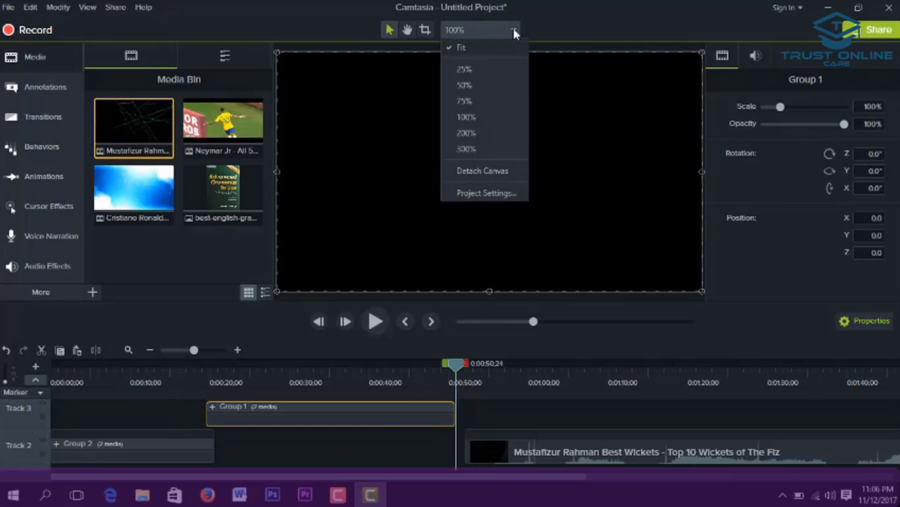
{"action": "left_click", "coordinate": [473, 195]}
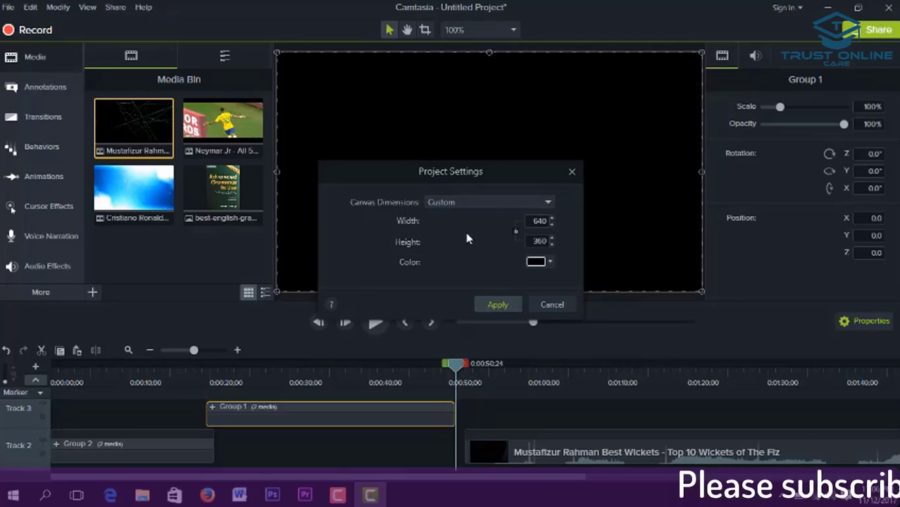
{"action": "left_click", "coordinate": [549, 204]}
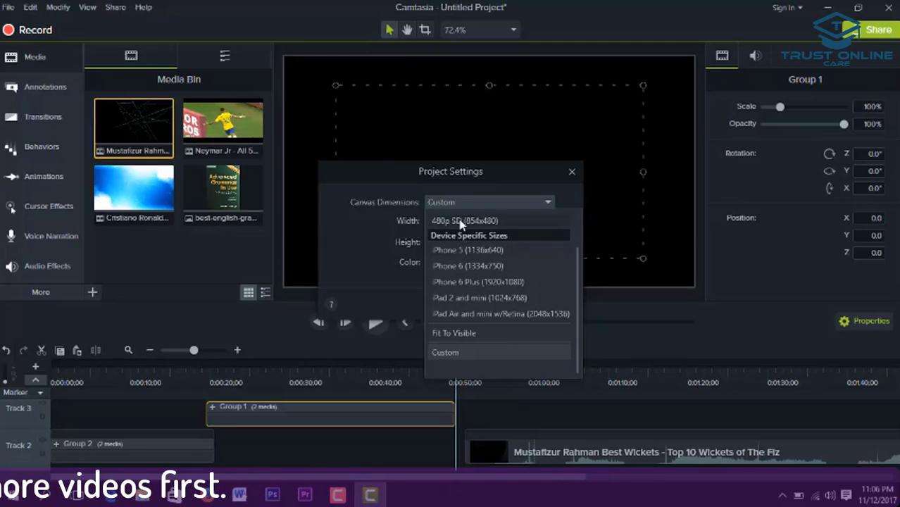
{"action": "left_click", "coordinate": [459, 220]}
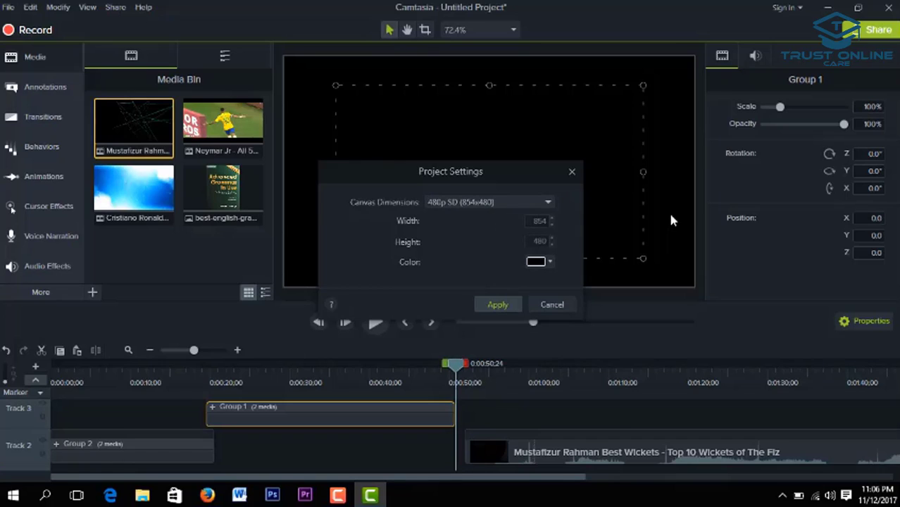
Try grey, purple and green as the canvas color, set it back to black and apply the project settings
{"action": "left_click", "coordinate": [550, 263]}
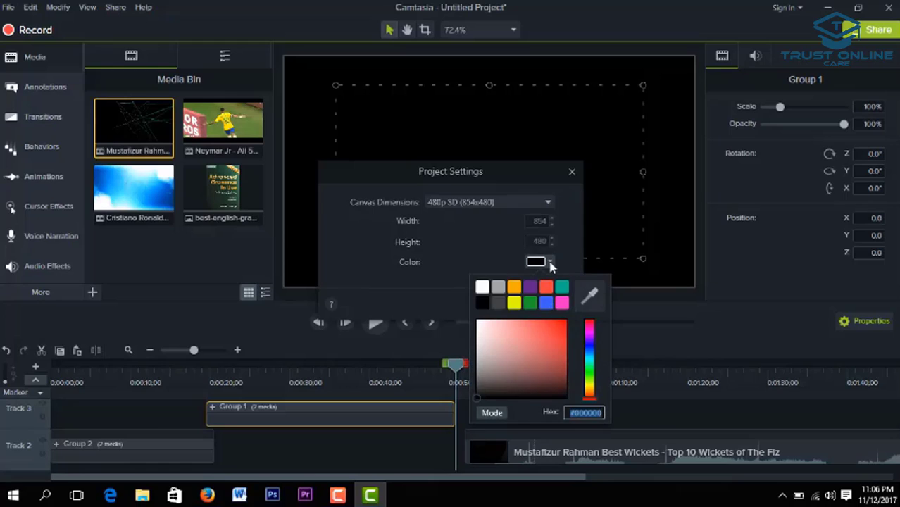
{"action": "left_click", "coordinate": [499, 288]}
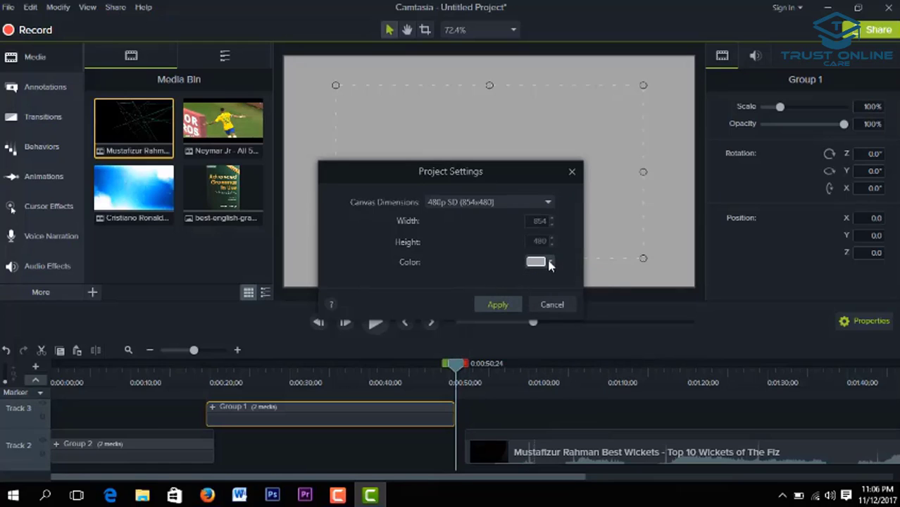
{"action": "left_click", "coordinate": [551, 264]}
{"action": "left_click", "coordinate": [530, 288]}
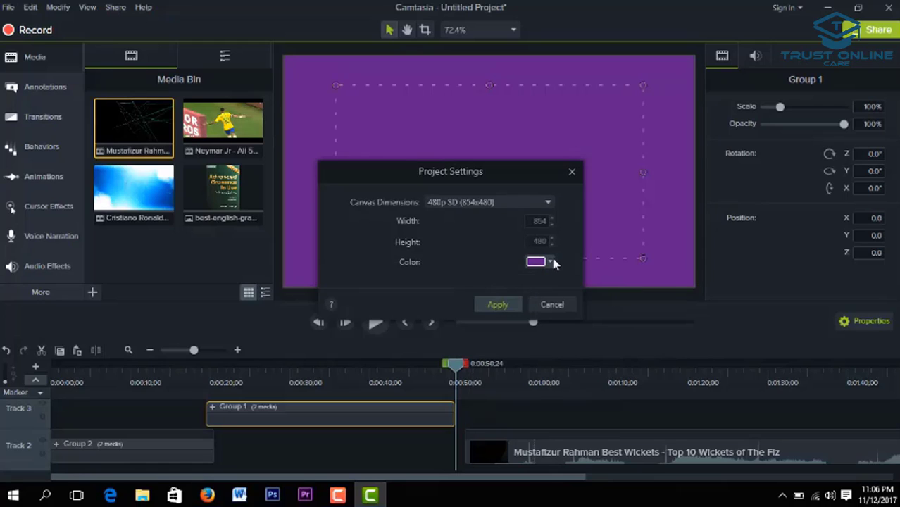
{"action": "left_click", "coordinate": [550, 264]}
{"action": "left_click", "coordinate": [526, 300]}
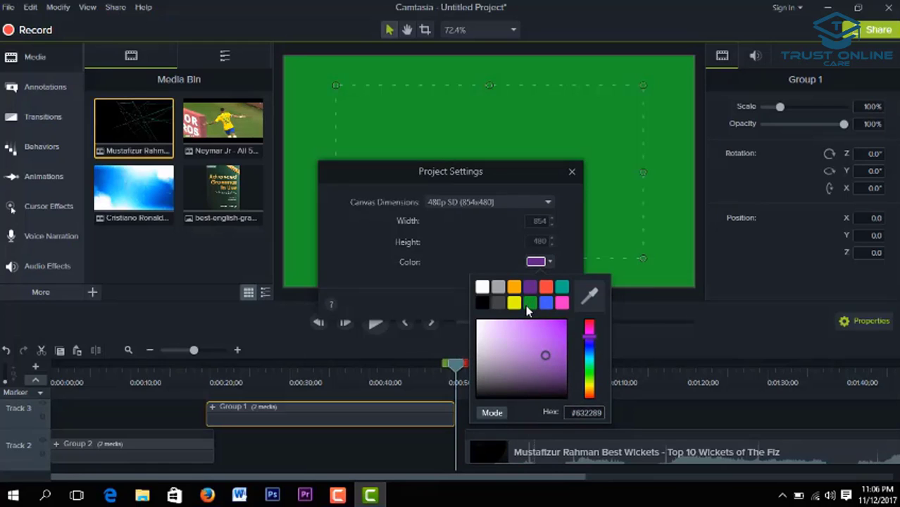
{"action": "left_click", "coordinate": [549, 263]}
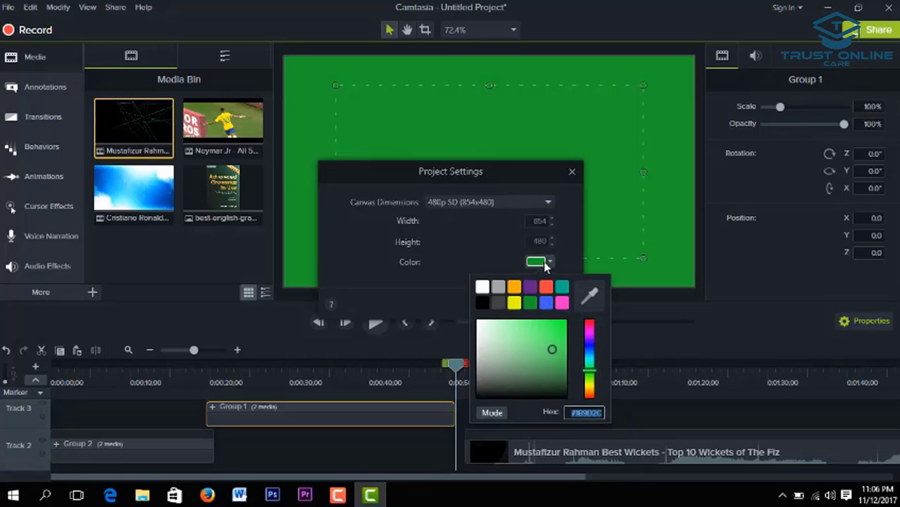
{"action": "left_click", "coordinate": [483, 303]}
{"action": "left_click", "coordinate": [493, 304]}
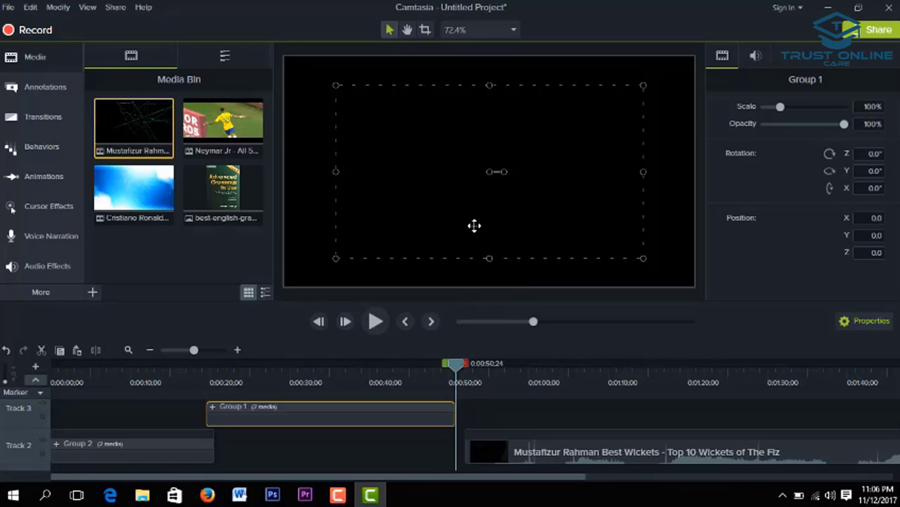
Play Group 1 from about 0:00:38 and again from about 0:00:23 to check how its picture fits the canvas
{"action": "left_click", "coordinate": [357, 373]}
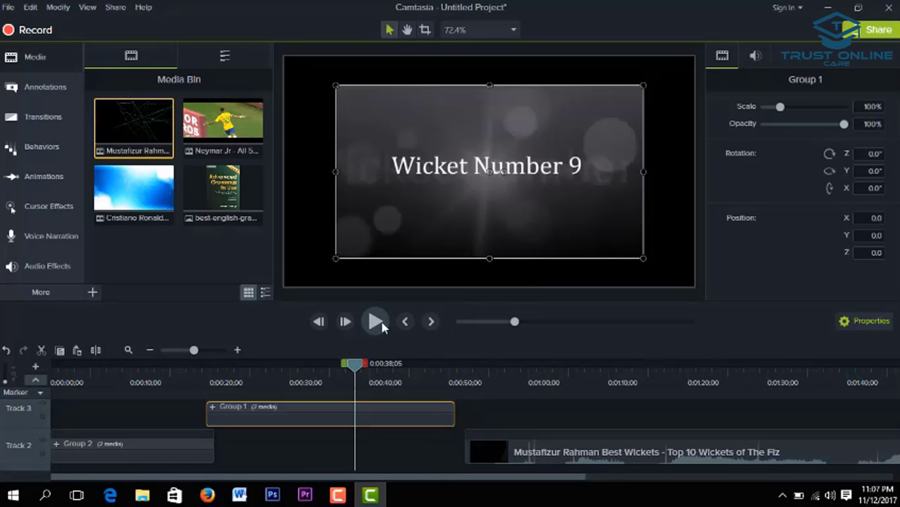
{"action": "left_click", "coordinate": [376, 321]}
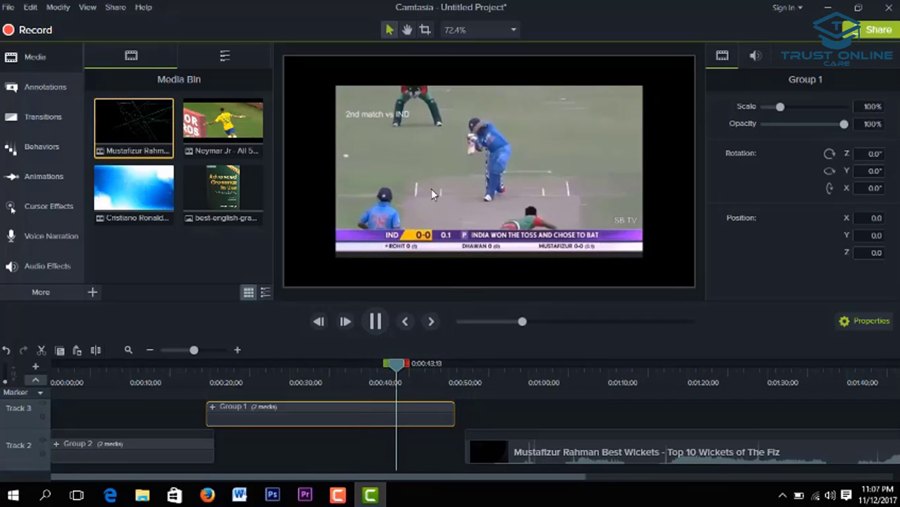
{"action": "left_click", "coordinate": [375, 321]}
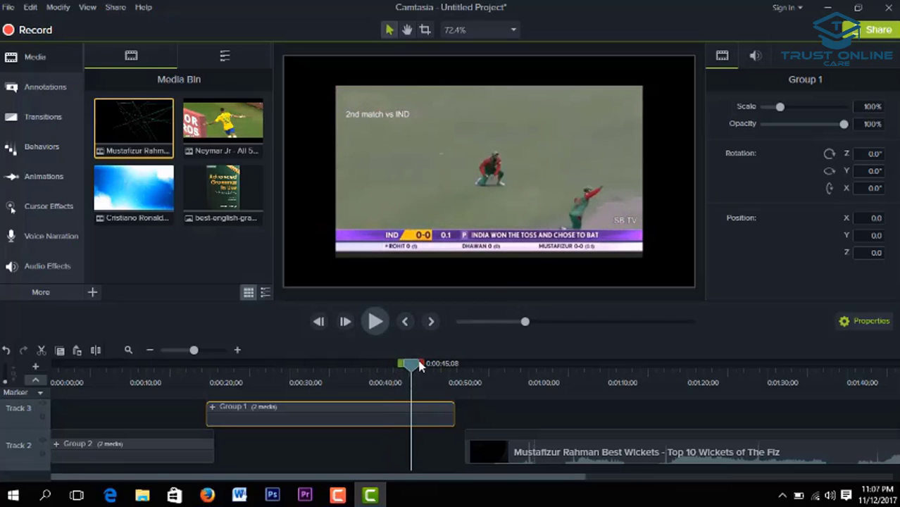
{"action": "left_click_drag", "start_coordinate": [415, 363], "coordinate": [236, 377]}
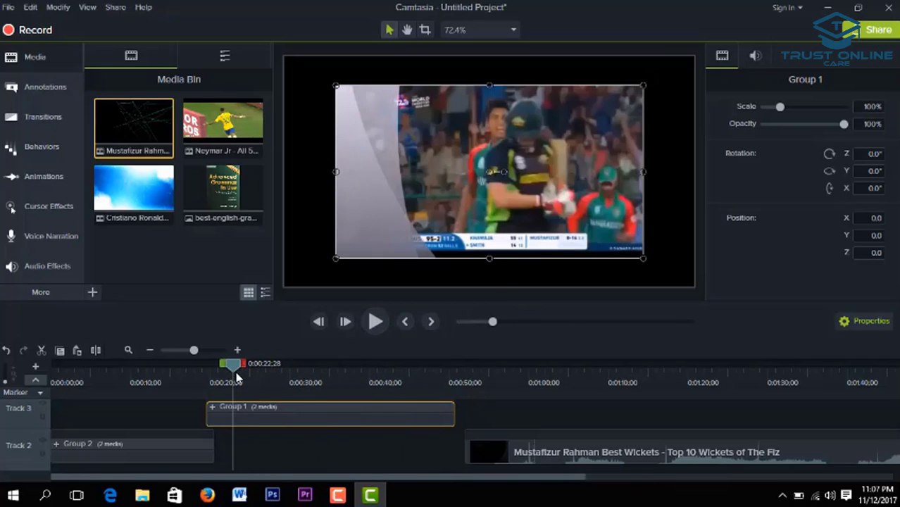
{"action": "left_click", "coordinate": [373, 327]}
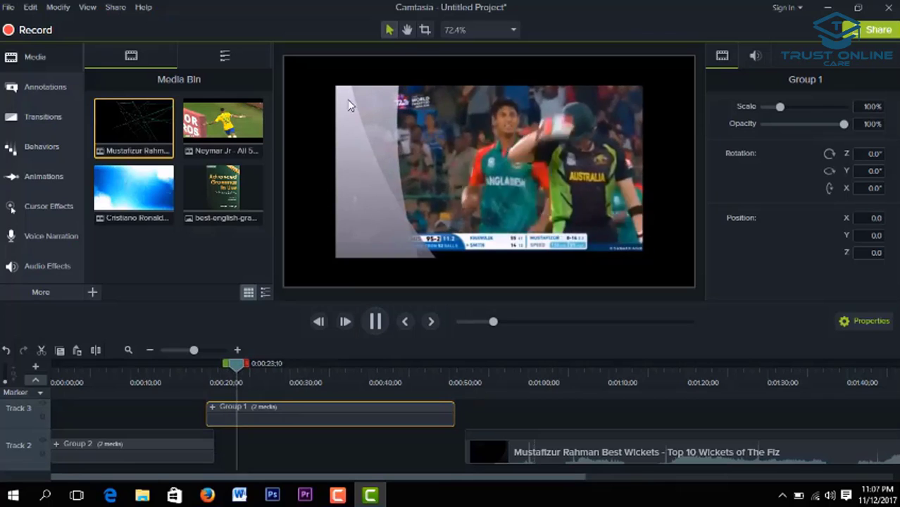
{"action": "left_click", "coordinate": [378, 331]}
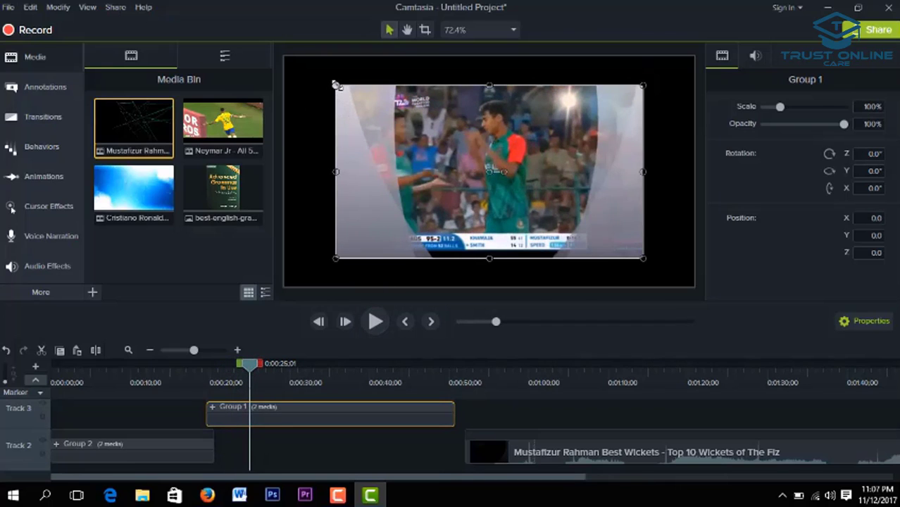
Enlarge Group 1 on the canvas to a scale of 133.3% so that it fills the whole frame
{"action": "left_click_drag", "start_coordinate": [336, 85], "coordinate": [283, 56]}
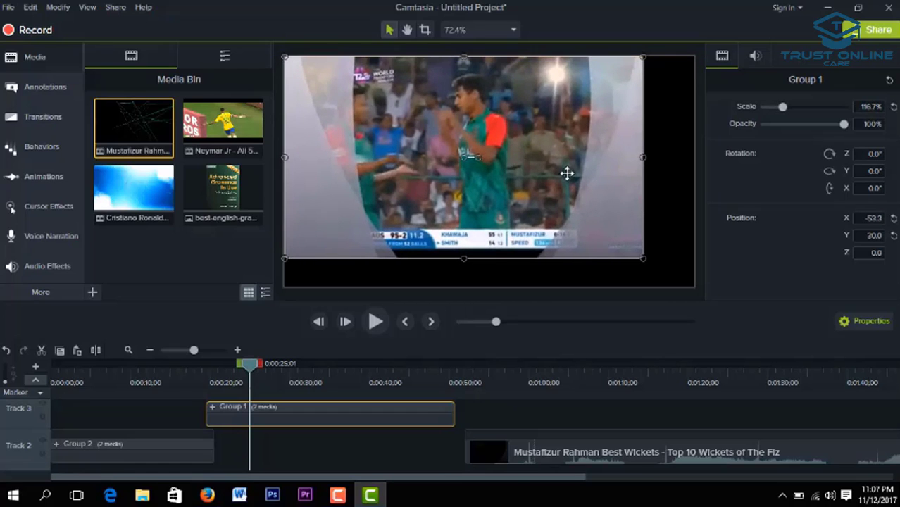
{"action": "left_click_drag", "start_coordinate": [641, 258], "coordinate": [689, 276]}
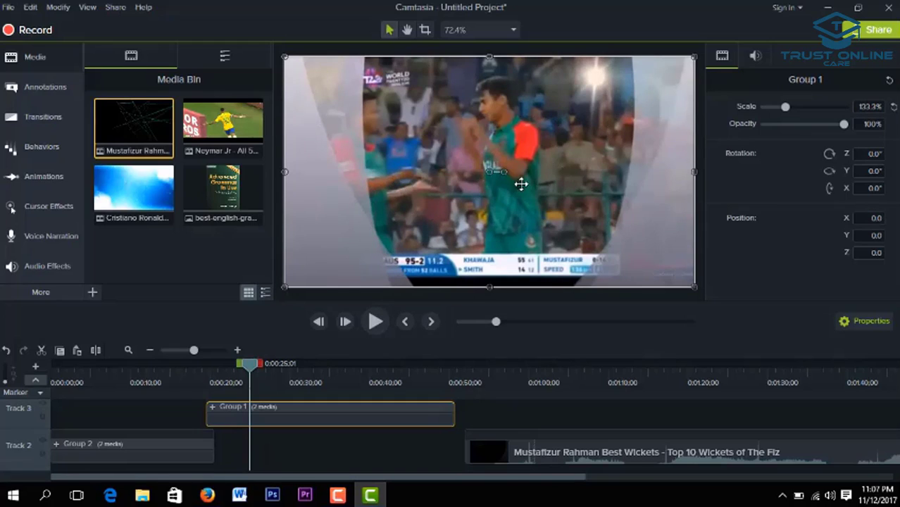
Detach the canvas into its own window, maximize it and play the video there
{"action": "left_click", "coordinate": [512, 31]}
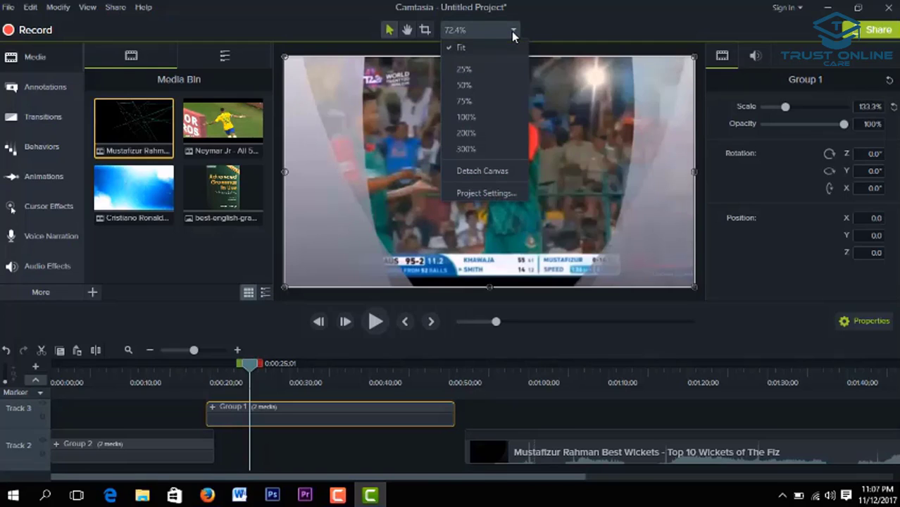
{"action": "left_click", "coordinate": [477, 170]}
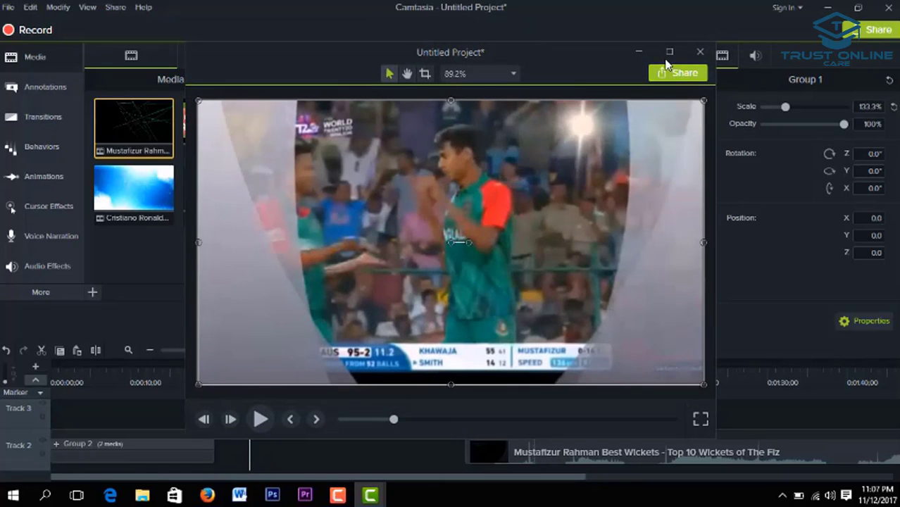
{"action": "left_click", "coordinate": [669, 54]}
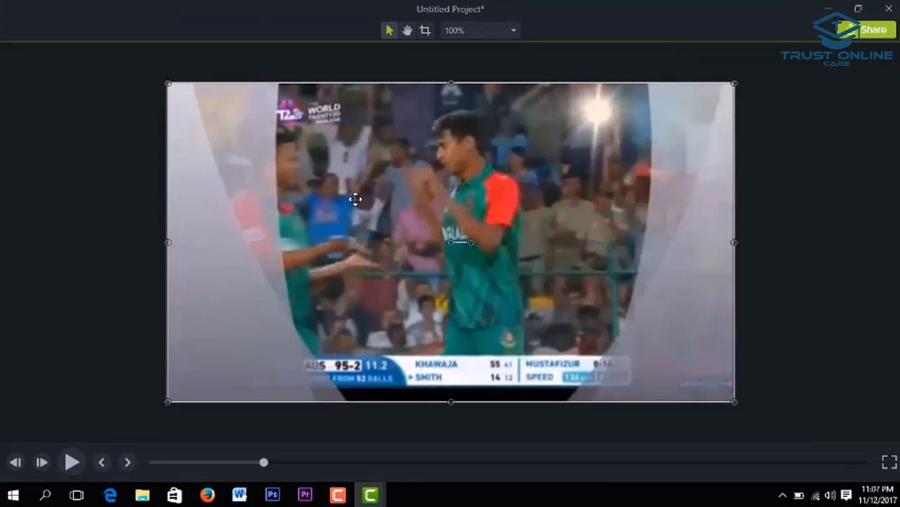
{"action": "left_click", "coordinate": [71, 462]}
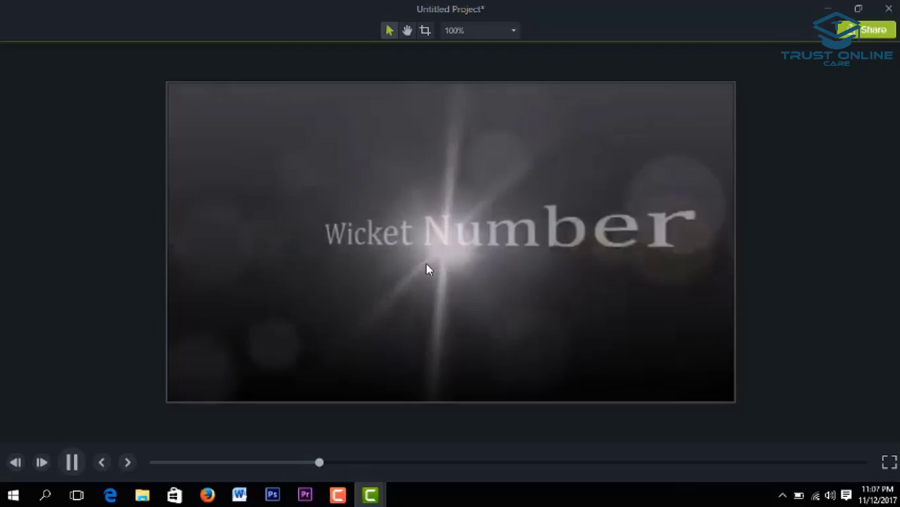
Stop the playback and close the detached canvas so that it returns to the main editing window
{"action": "left_click", "coordinate": [426, 264]}
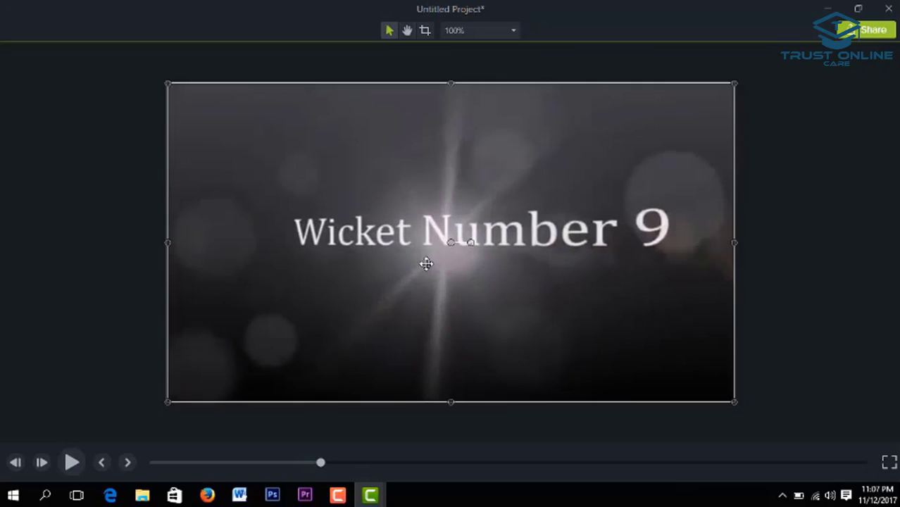
{"action": "left_click", "coordinate": [889, 10]}
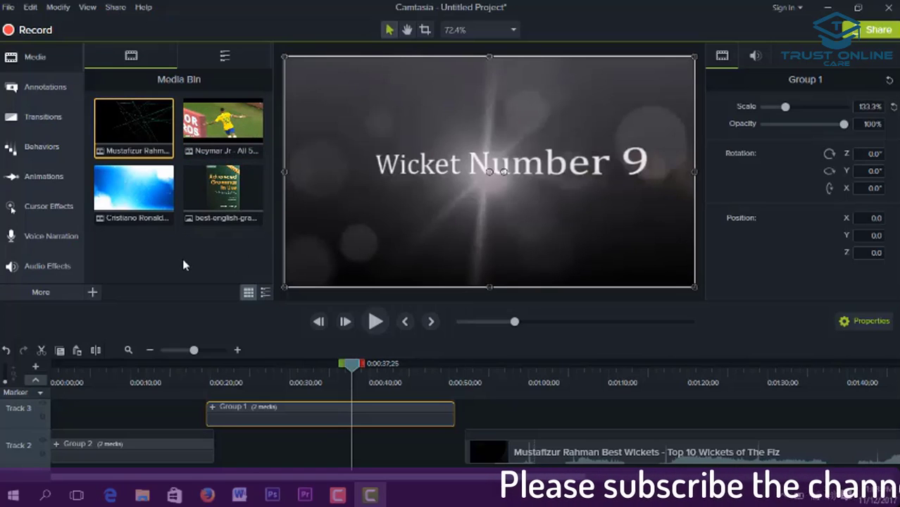
Move Group 1 from Track 3 into the gap after Group 2 on Track 2 and return the playhead to 0:00:00;00
{"action": "left_click_drag", "start_coordinate": [236, 414], "coordinate": [244, 452]}
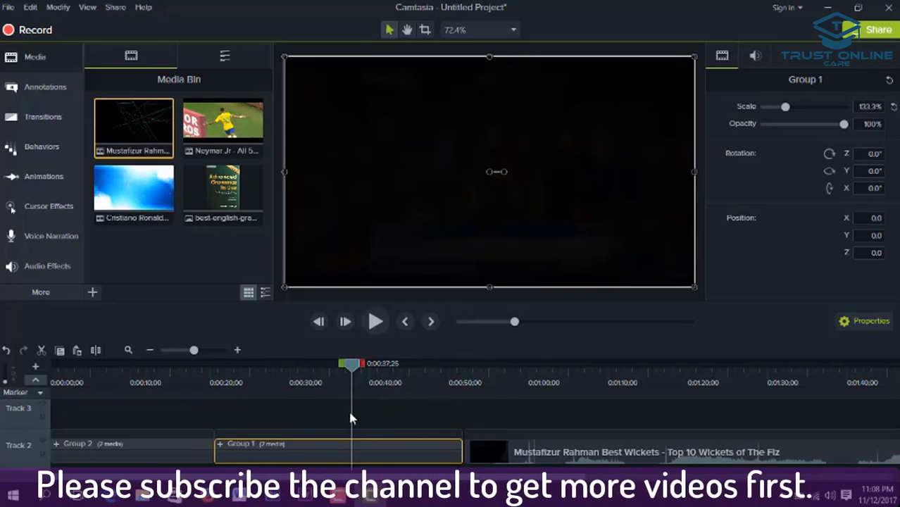
{"action": "left_click_drag", "start_coordinate": [352, 363], "coordinate": [349, 363]}
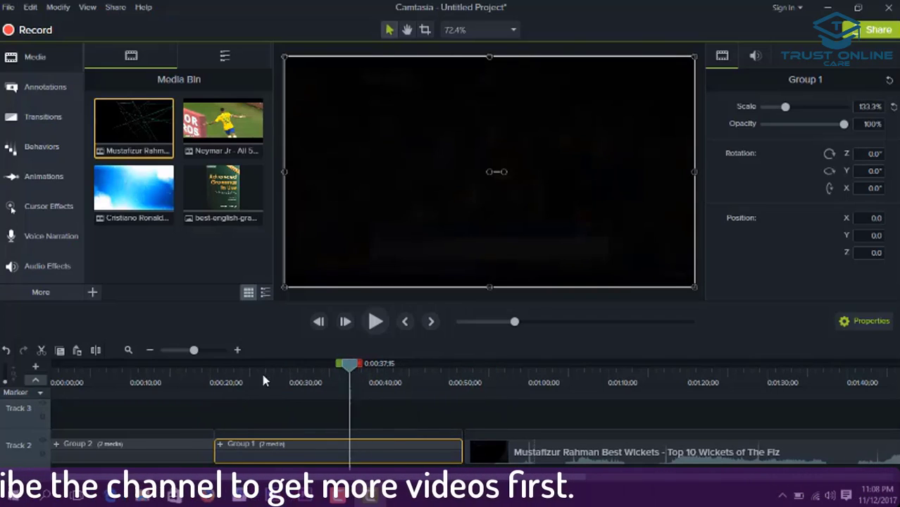
{"action": "left_click", "coordinate": [42, 382]}
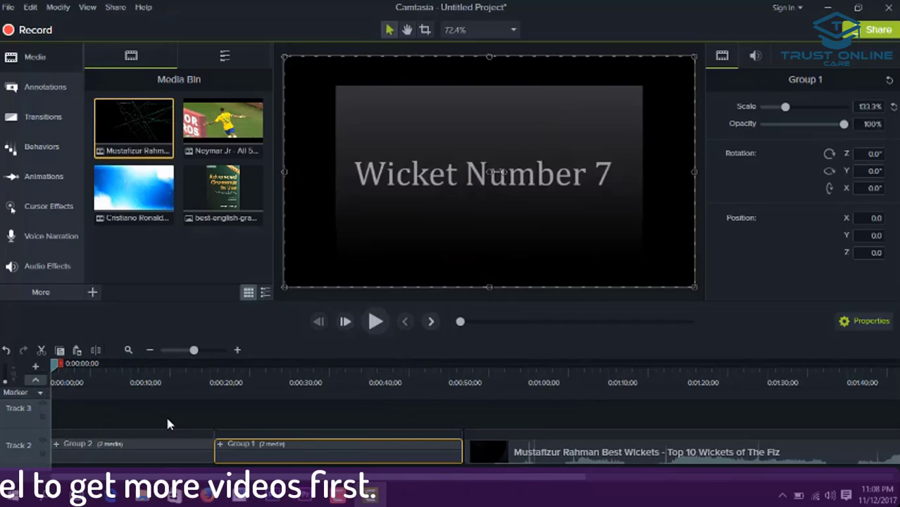
Place the busstop-01 image from the library's Icons - Buildings folder on the canvas at the start of the timeline
{"action": "left_click", "coordinate": [225, 56]}
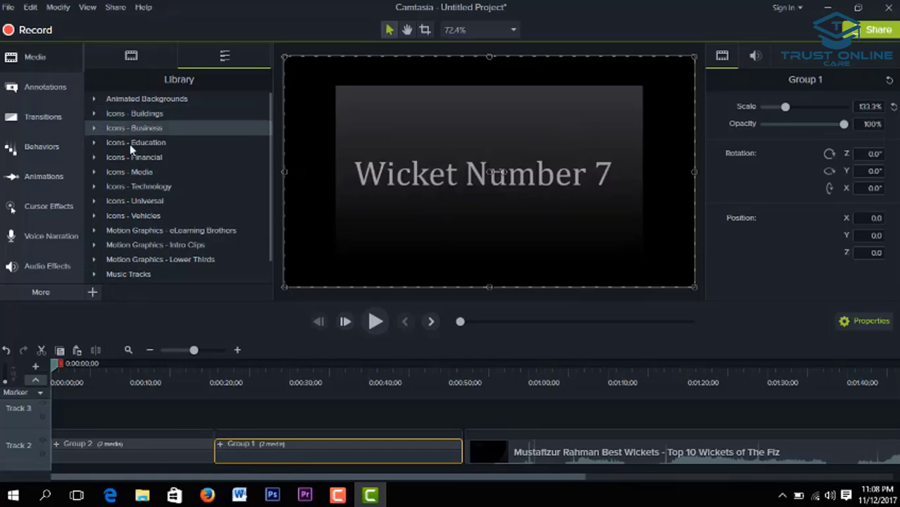
{"action": "left_click", "coordinate": [94, 114]}
{"action": "scroll", "coordinate": [96, 120], "scroll_direction": "down", "scroll_amount": 1}
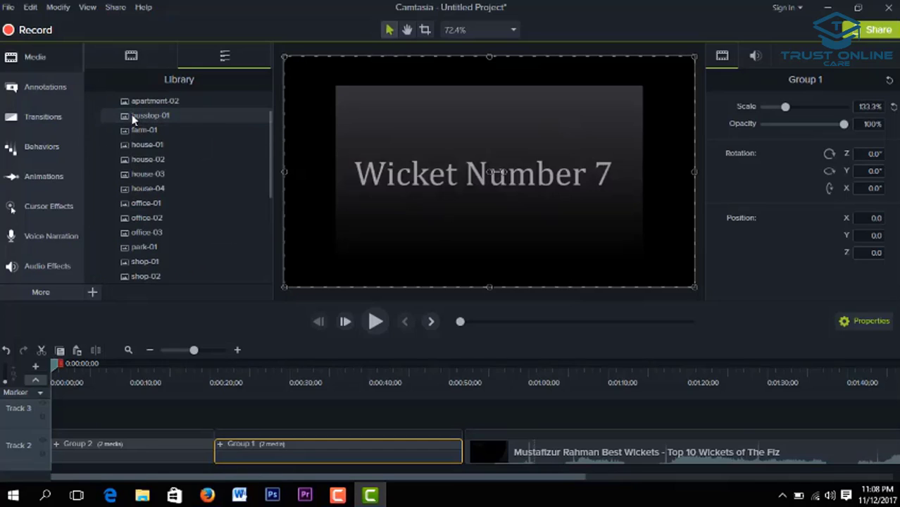
{"action": "left_click_drag", "start_coordinate": [138, 120], "coordinate": [461, 160]}
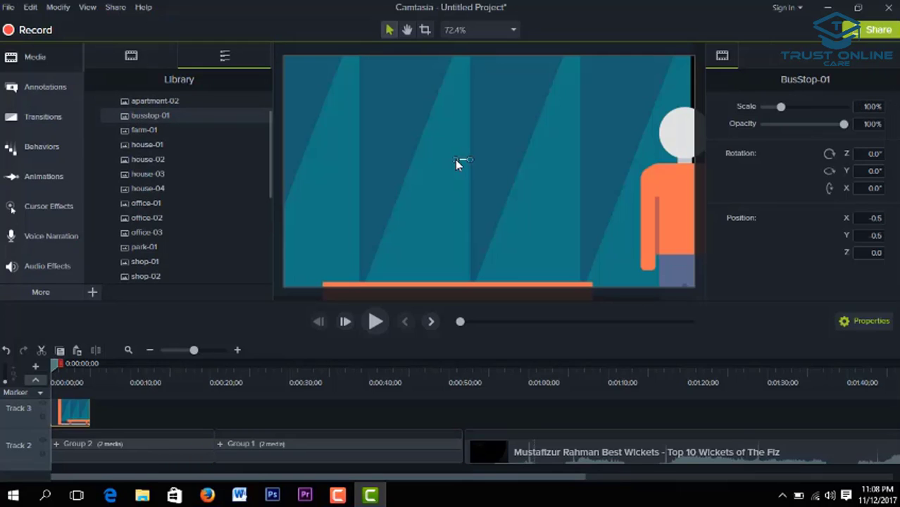
Enlarge the bus stop image on the canvas to a scale of 110.9% and delete it from Track 3
{"action": "scroll", "coordinate": [511, 194], "scroll_direction": "down", "scroll_amount": 3}
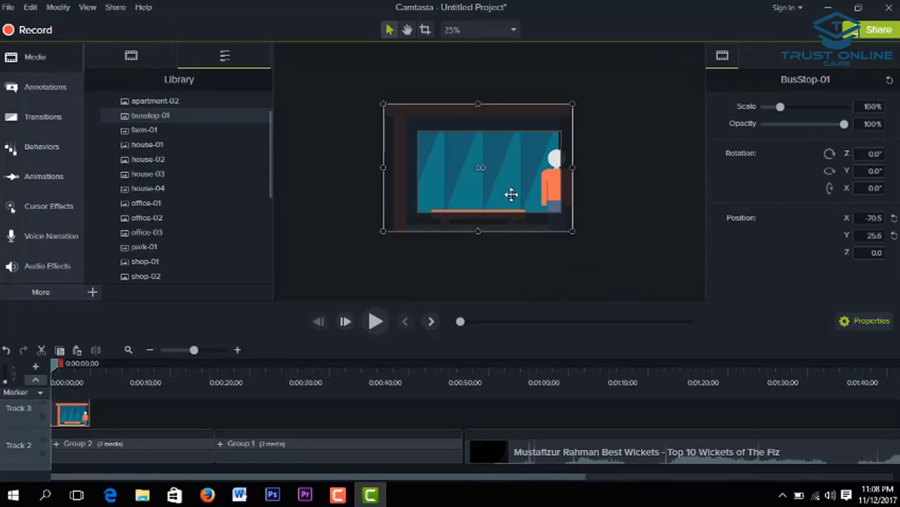
{"action": "scroll", "coordinate": [511, 194], "scroll_direction": "up", "scroll_amount": 1}
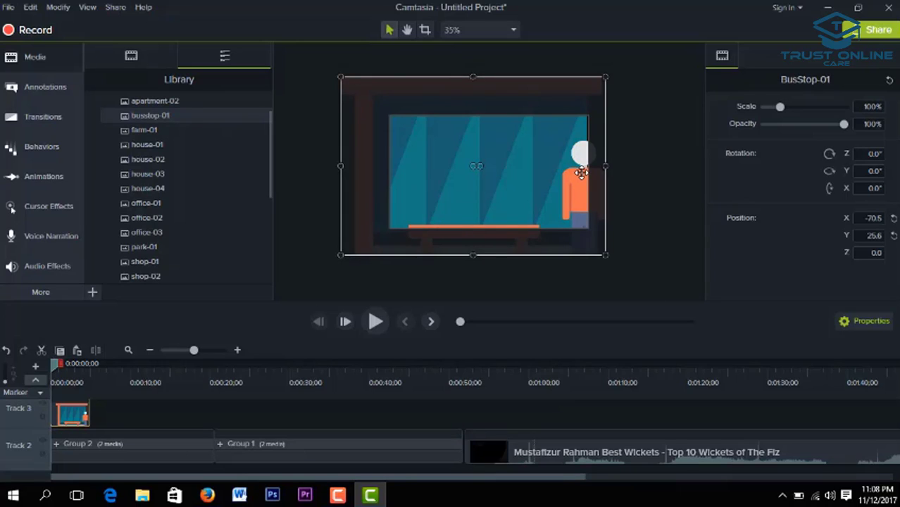
{"action": "scroll", "coordinate": [499, 165], "scroll_direction": "up", "scroll_amount": 2}
{"action": "scroll", "coordinate": [499, 164], "scroll_direction": "down", "scroll_amount": 2}
{"action": "scroll", "coordinate": [493, 180], "scroll_direction": "up", "scroll_amount": 2}
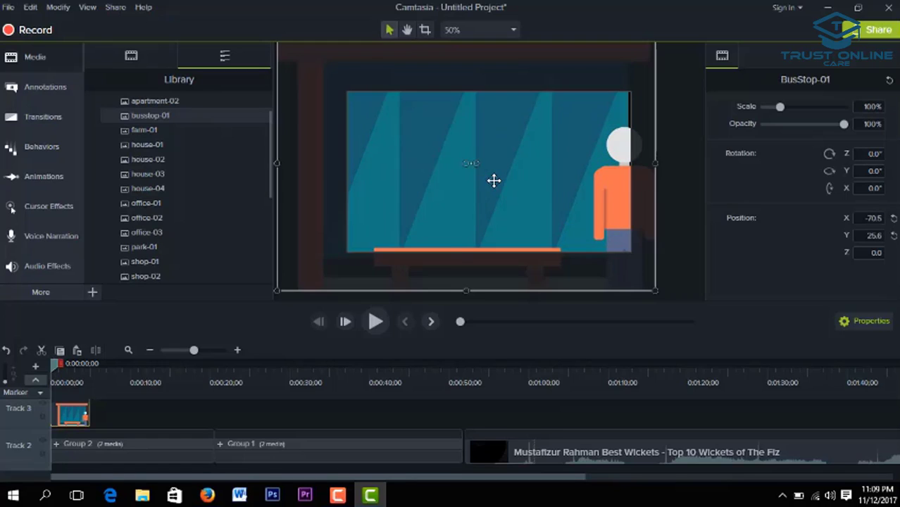
{"action": "scroll", "coordinate": [493, 180], "scroll_direction": "down", "scroll_amount": 1}
{"action": "scroll", "coordinate": [493, 181], "scroll_direction": "up", "scroll_amount": 1}
{"action": "scroll", "coordinate": [494, 180], "scroll_direction": "down", "scroll_amount": 1}
{"action": "scroll", "coordinate": [493, 181], "scroll_direction": "up", "scroll_amount": 1}
{"action": "scroll", "coordinate": [493, 180], "scroll_direction": "up", "scroll_amount": 1}
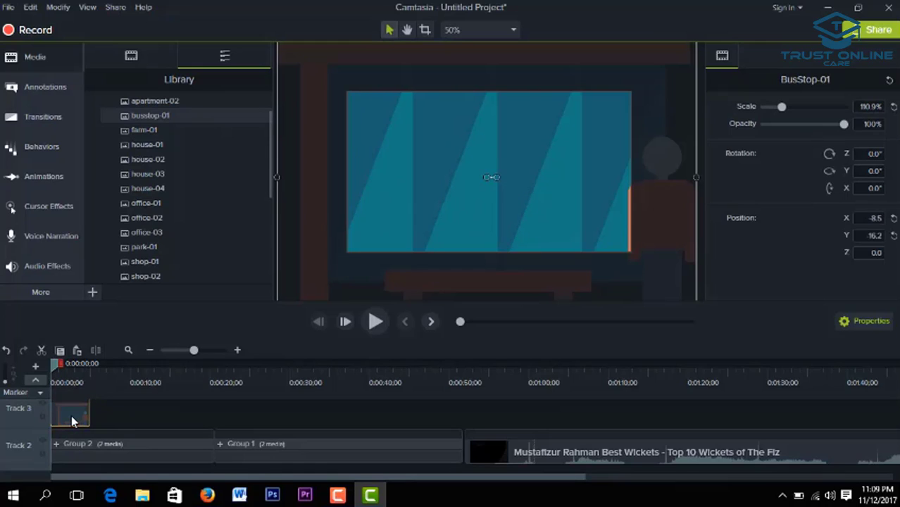
{"action": "key", "text": "Delete"}
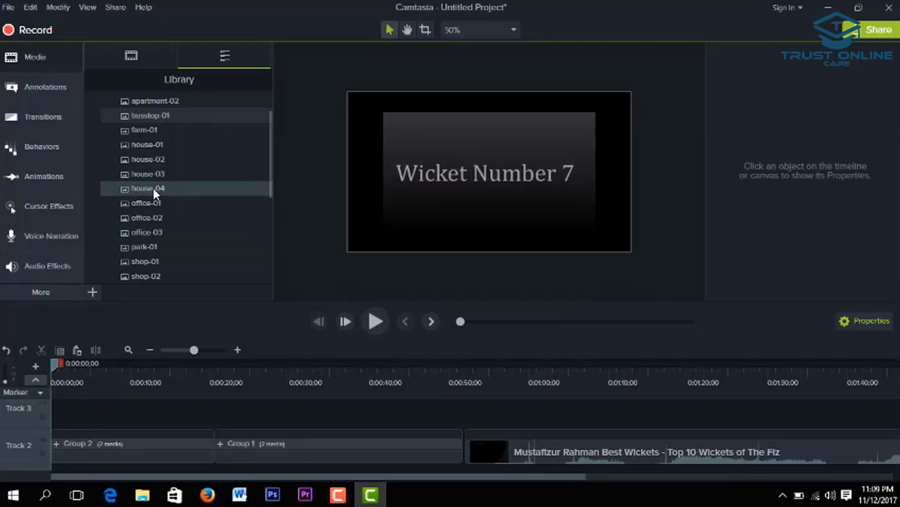
Enlarge Group 2 on the canvas to a scale of about 129.7% to fill the frame and play its opening seconds
{"action": "left_click", "coordinate": [475, 166]}
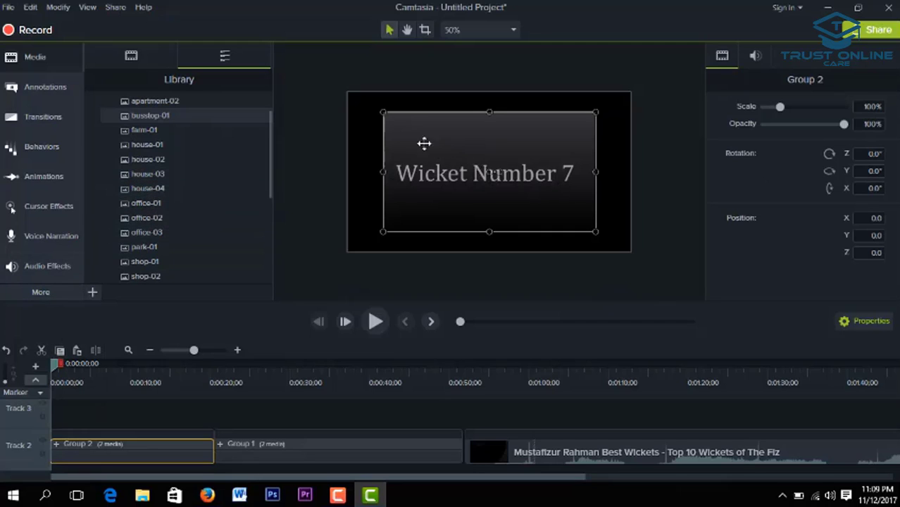
{"action": "scroll", "coordinate": [346, 168], "scroll_direction": "down", "scroll_amount": 1}
{"action": "scroll", "coordinate": [346, 168], "scroll_direction": "up", "scroll_amount": 2}
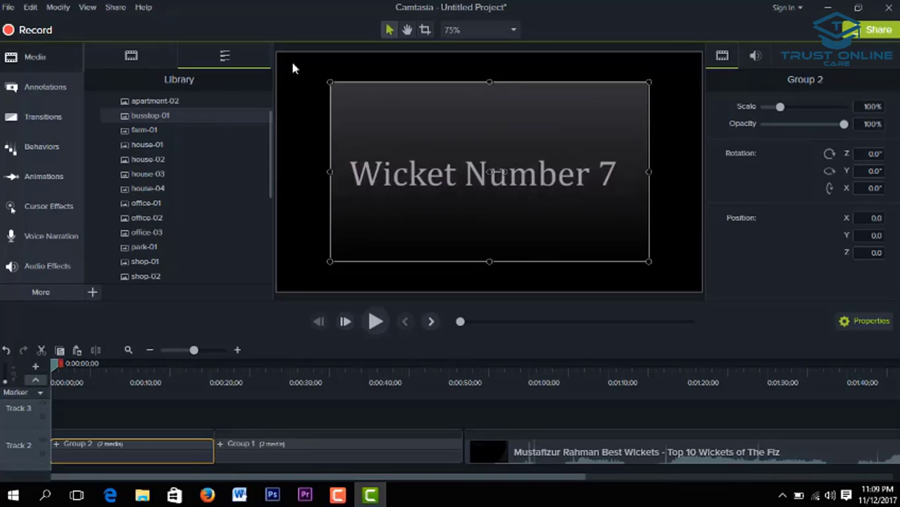
{"action": "scroll", "coordinate": [294, 68], "scroll_direction": "up", "scroll_amount": 1}
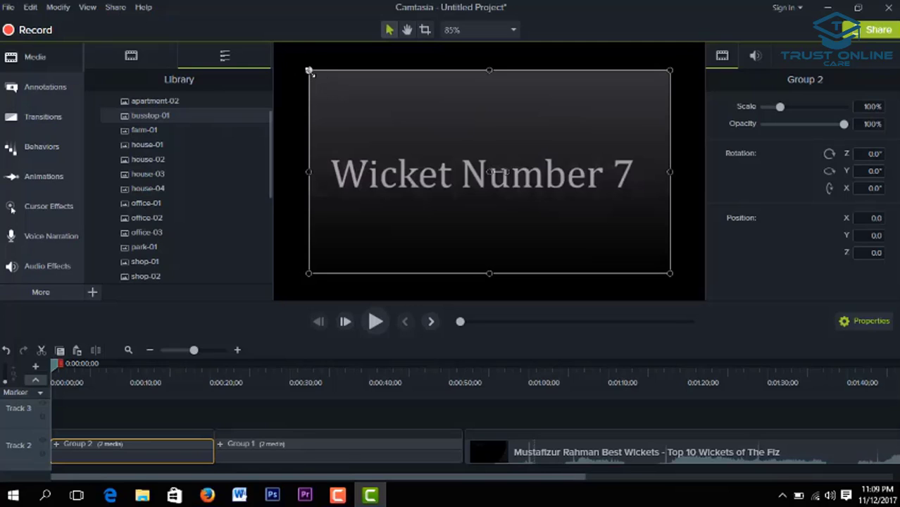
{"action": "mouse_move", "coordinate": [309, 70]}
{"action": "left_mouse_down"}
{"action": "mouse_move", "coordinate": [276, 38]}
{"action": "mouse_move", "coordinate": [274, 49]}
{"action": "mouse_move", "coordinate": [318, 65]}
{"action": "mouse_move", "coordinate": [308, 57]}
{"action": "left_mouse_up"}
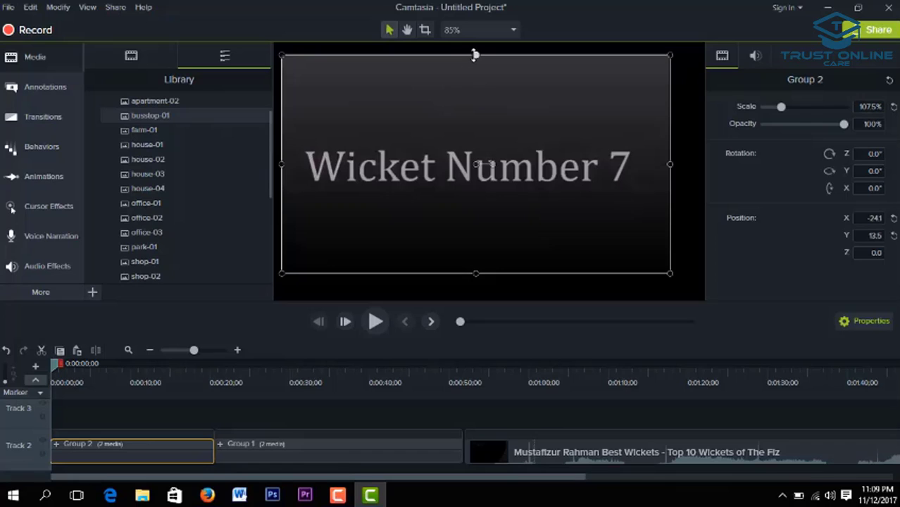
{"action": "left_click_drag", "start_coordinate": [475, 55], "coordinate": [475, 44]}
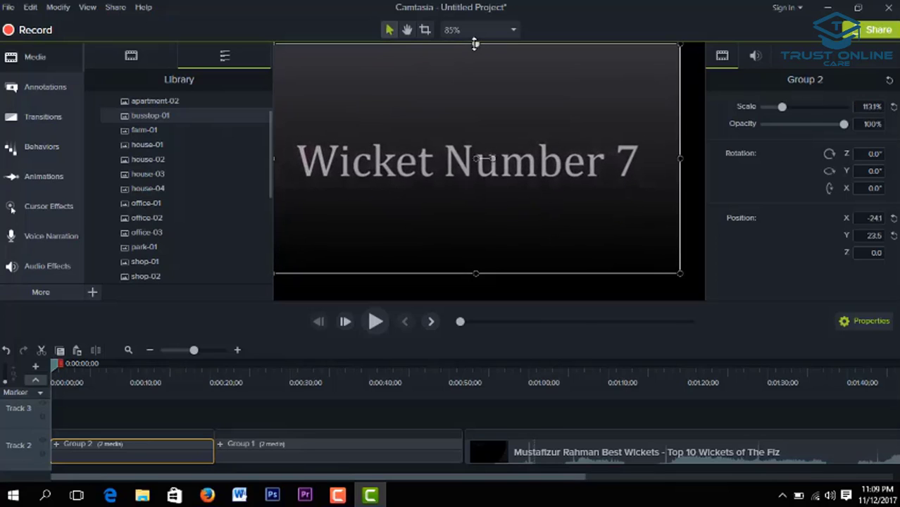
{"action": "mouse_move", "coordinate": [475, 273]}
{"action": "left_mouse_down"}
{"action": "mouse_move", "coordinate": [480, 297]}
{"action": "mouse_move", "coordinate": [486, 277]}
{"action": "left_mouse_up"}
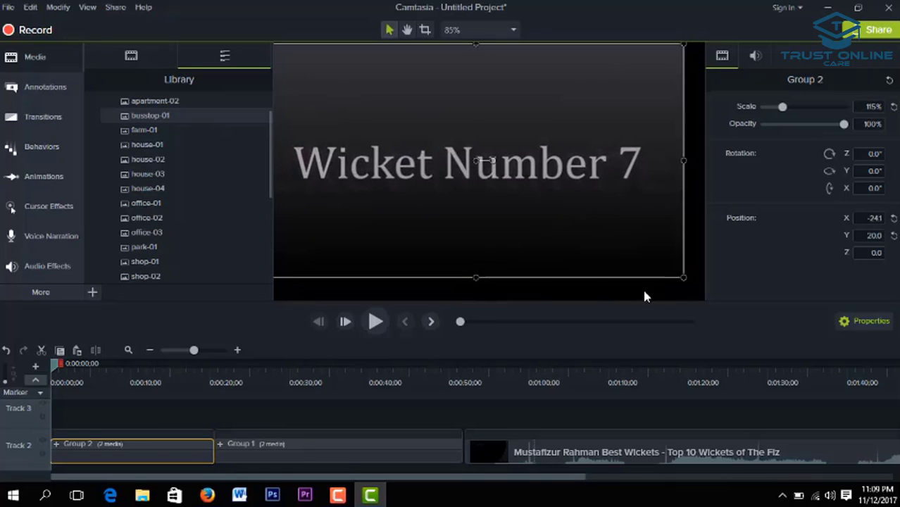
{"action": "mouse_move", "coordinate": [682, 277]}
{"action": "left_mouse_down"}
{"action": "mouse_move", "coordinate": [704, 286]}
{"action": "mouse_move", "coordinate": [687, 290]}
{"action": "mouse_move", "coordinate": [688, 280]}
{"action": "left_mouse_up"}
{"action": "left_click_drag", "start_coordinate": [633, 273], "coordinate": [641, 287]}
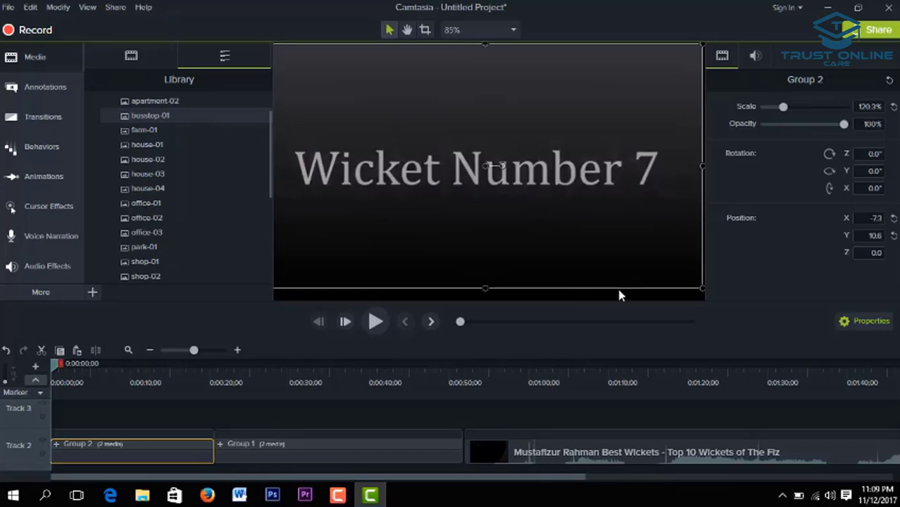
{"action": "left_click_drag", "start_coordinate": [486, 288], "coordinate": [486, 310]}
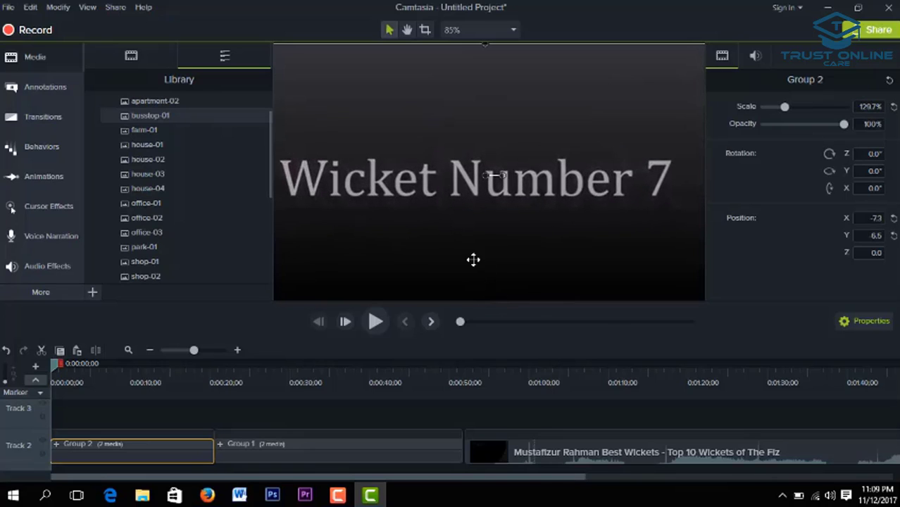
{"action": "left_click", "coordinate": [374, 322]}
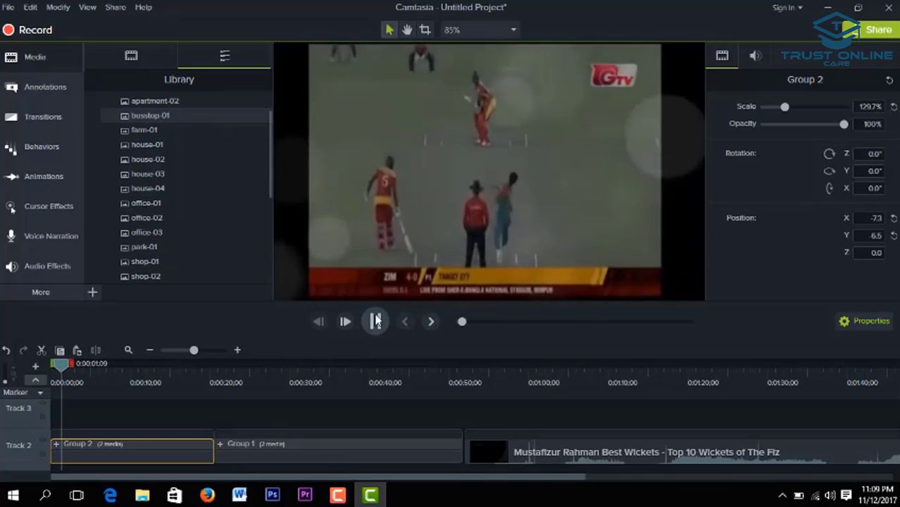
{"action": "left_click", "coordinate": [376, 322]}
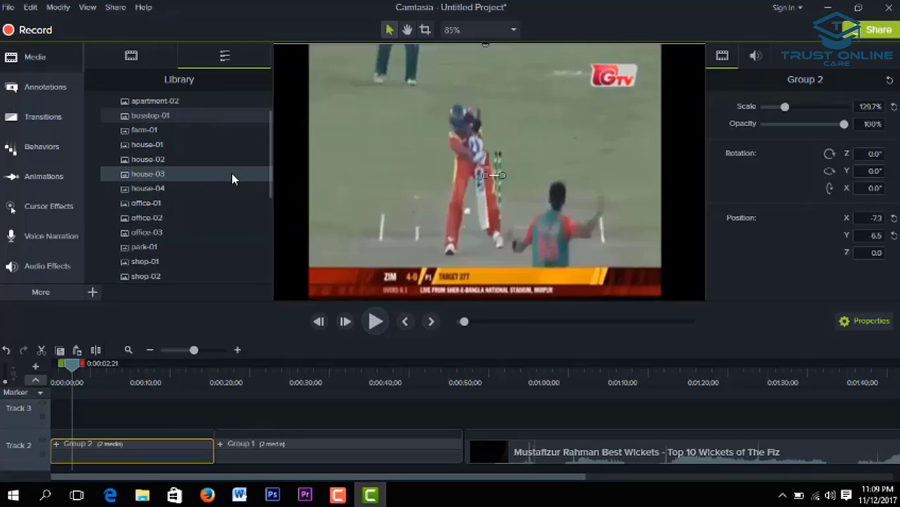
Add the house-03 library image at 0:00:02;21 and move it down on the canvas to about X -133.7, Y -240.0
{"action": "left_click", "coordinate": [136, 179]}
{"action": "left_click_drag", "start_coordinate": [198, 181], "coordinate": [432, 180]}
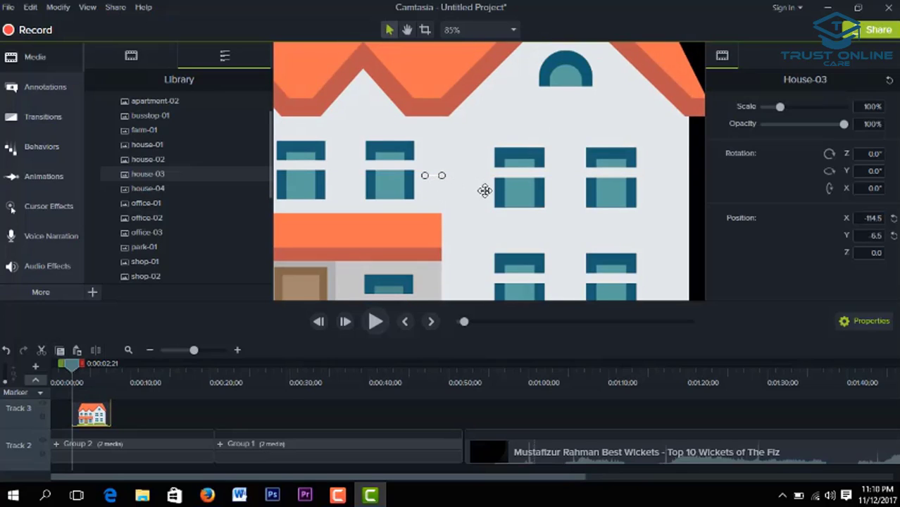
{"action": "scroll", "coordinate": [539, 161], "scroll_direction": "up", "scroll_amount": 3}
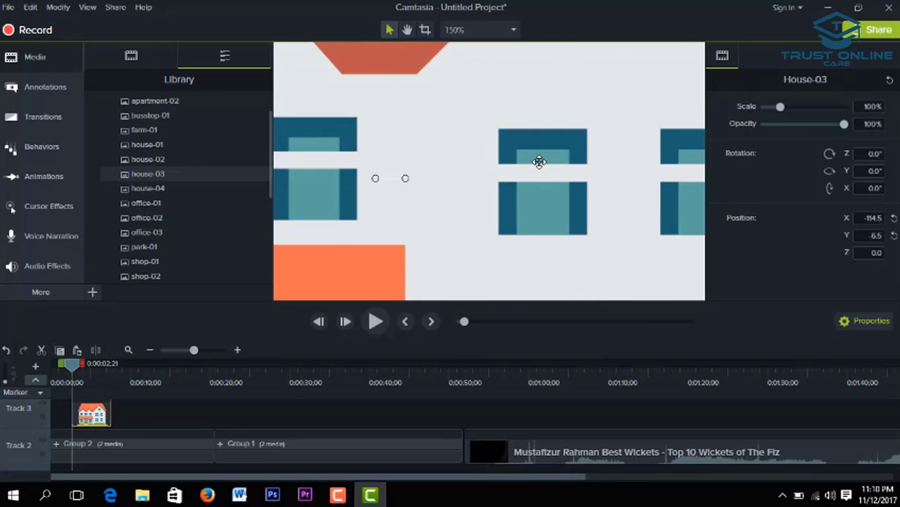
{"action": "scroll", "coordinate": [539, 161], "scroll_direction": "down", "scroll_amount": 4}
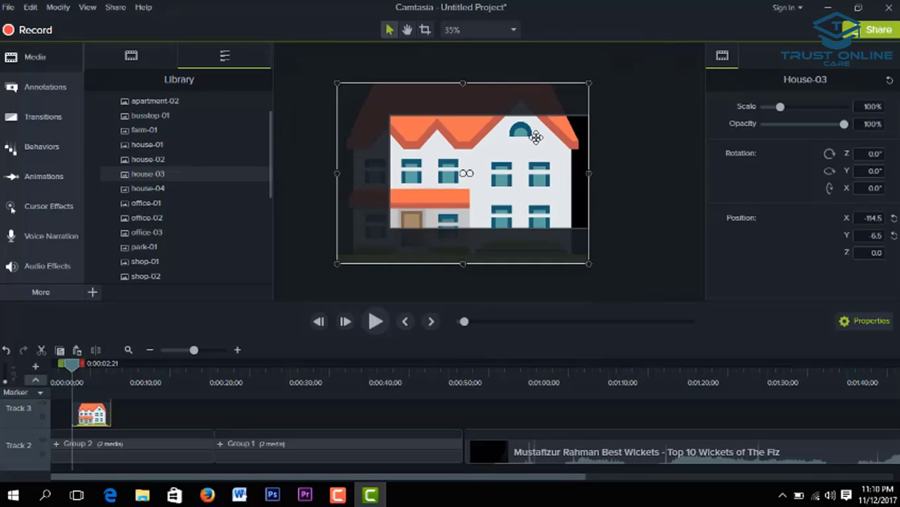
{"action": "left_click_drag", "start_coordinate": [535, 145], "coordinate": [535, 181]}
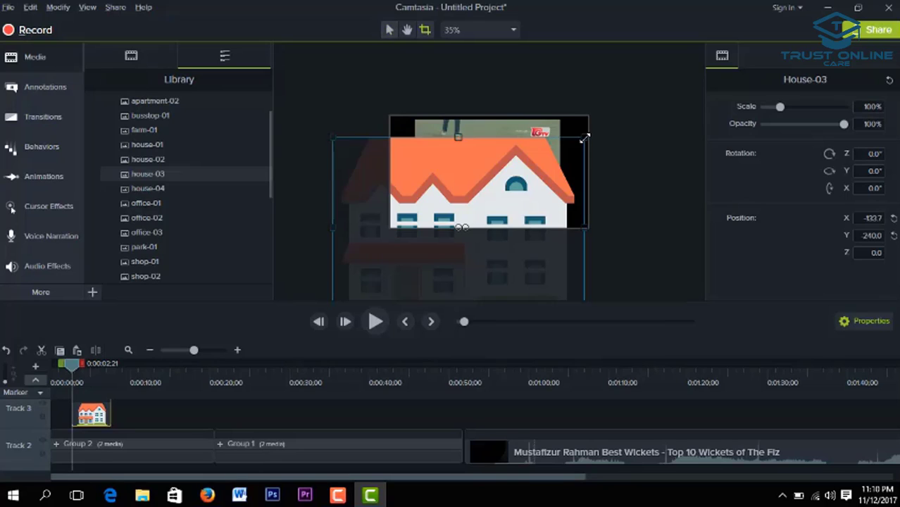
Crop away the upper part of the house image, shrink it to a scale of 32.6% and delete it from Track 3
{"action": "key", "text": "alt"}
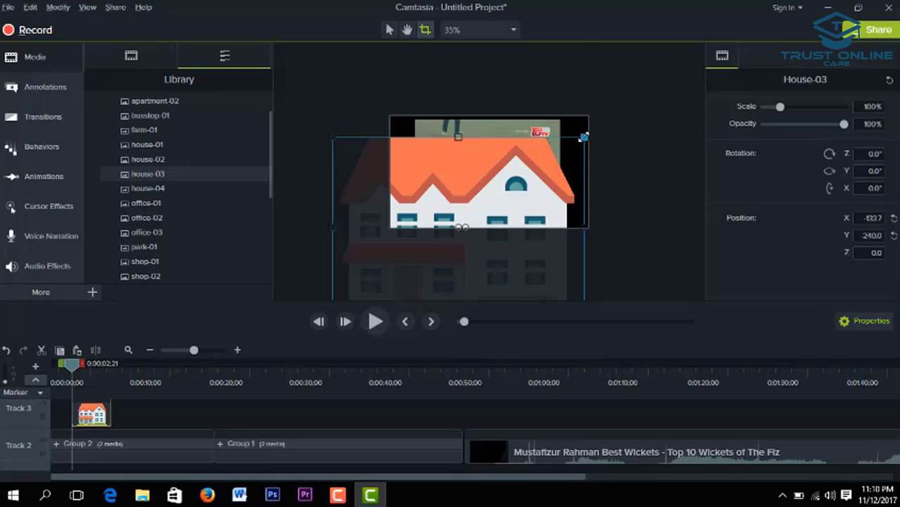
{"action": "left_click_drag", "start_coordinate": [583, 137], "coordinate": [508, 154]}
{"action": "left_click_drag", "start_coordinate": [555, 129], "coordinate": [440, 185]}
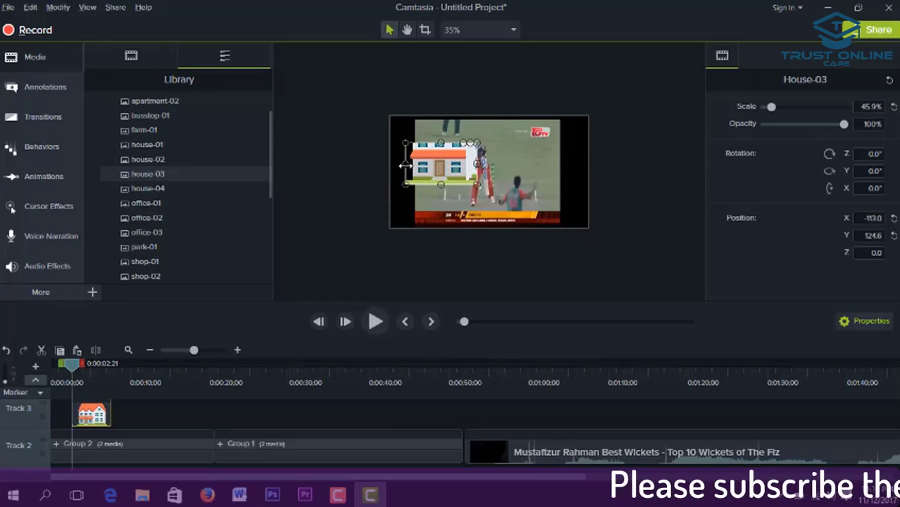
{"action": "left_click_drag", "start_coordinate": [405, 162], "coordinate": [449, 150]}
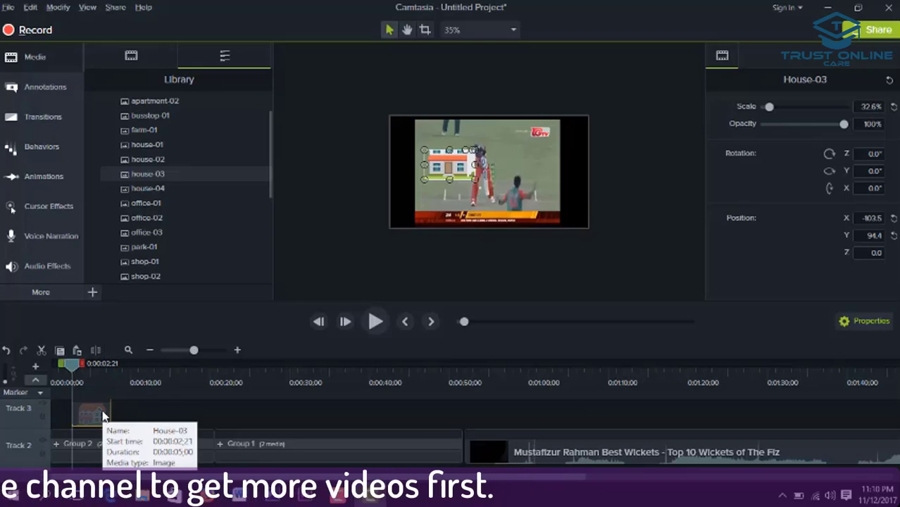
{"action": "key", "text": "Delete"}
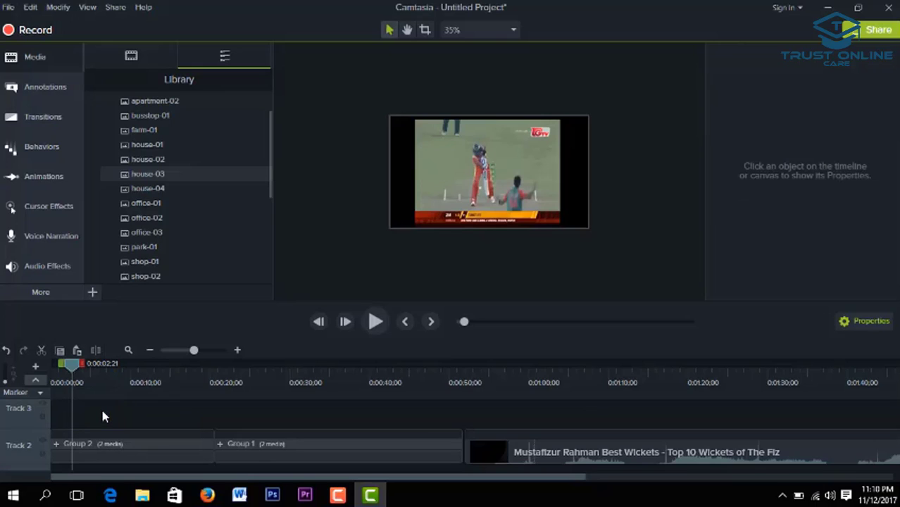
Place the asimpleway track from the library's Music Tracks at the start of Track 3
{"action": "scroll", "coordinate": [391, 206], "scroll_direction": "up", "scroll_amount": 4}
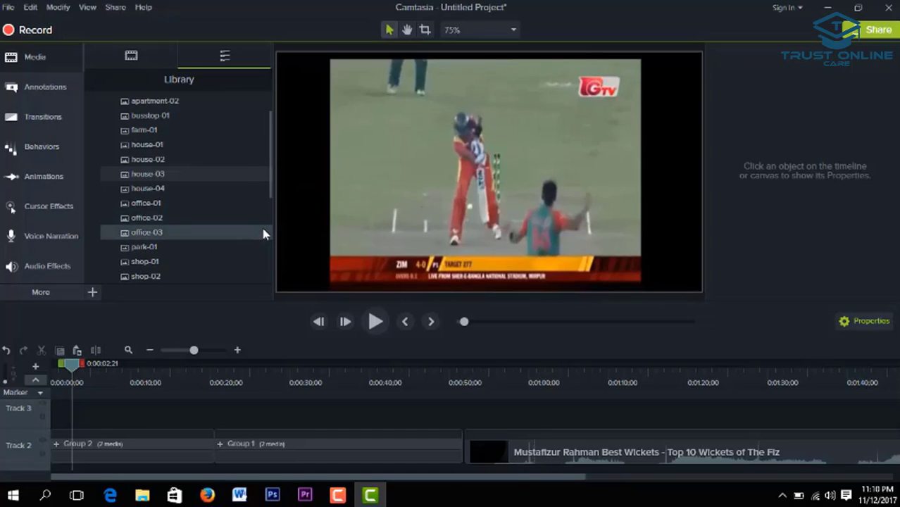
{"action": "scroll", "coordinate": [268, 209], "scroll_direction": "down", "scroll_amount": 3}
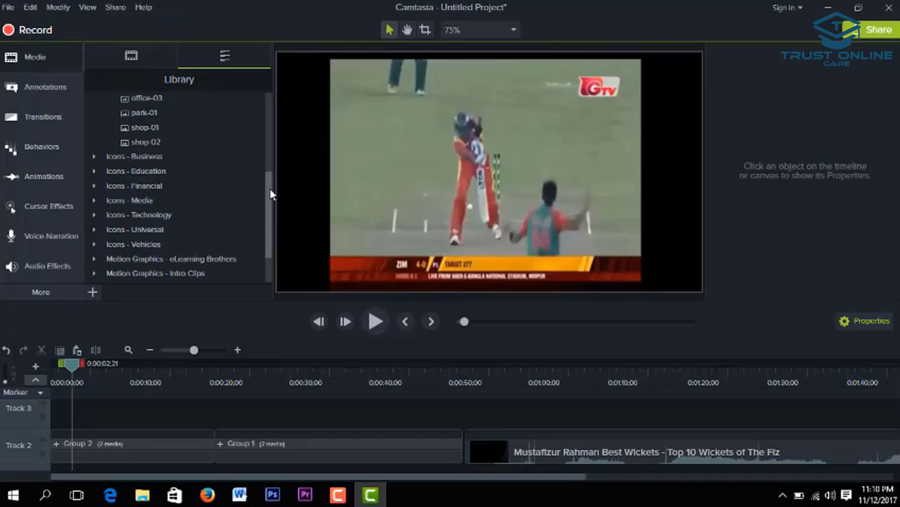
{"action": "left_click_drag", "start_coordinate": [270, 194], "coordinate": [268, 220]}
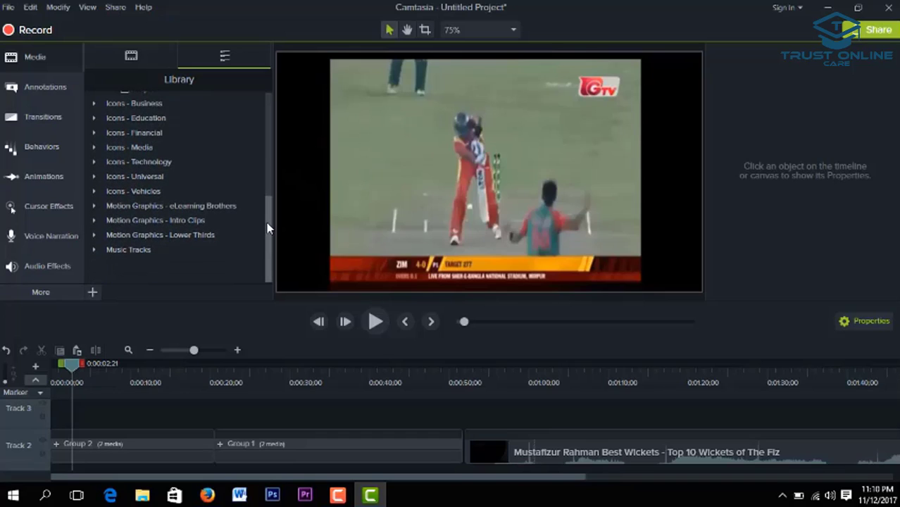
{"action": "left_click", "coordinate": [96, 251]}
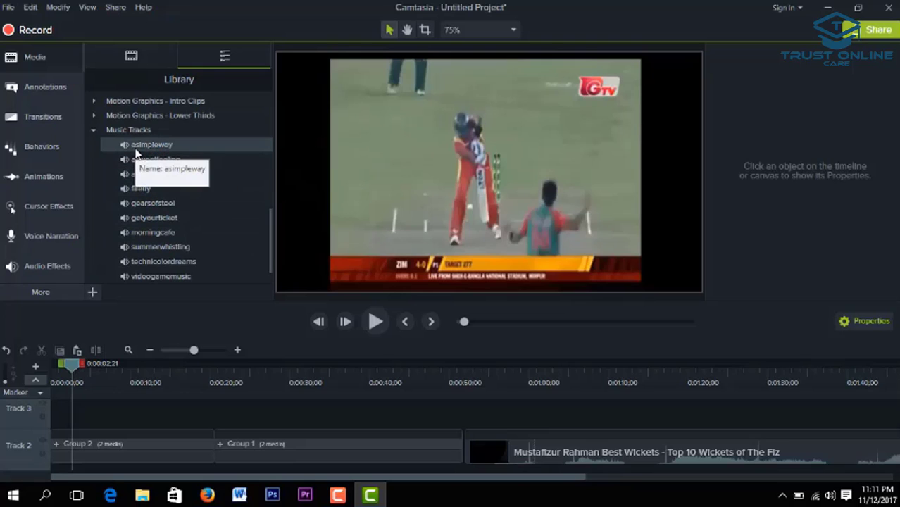
{"action": "left_click_drag", "start_coordinate": [137, 153], "coordinate": [50, 466]}
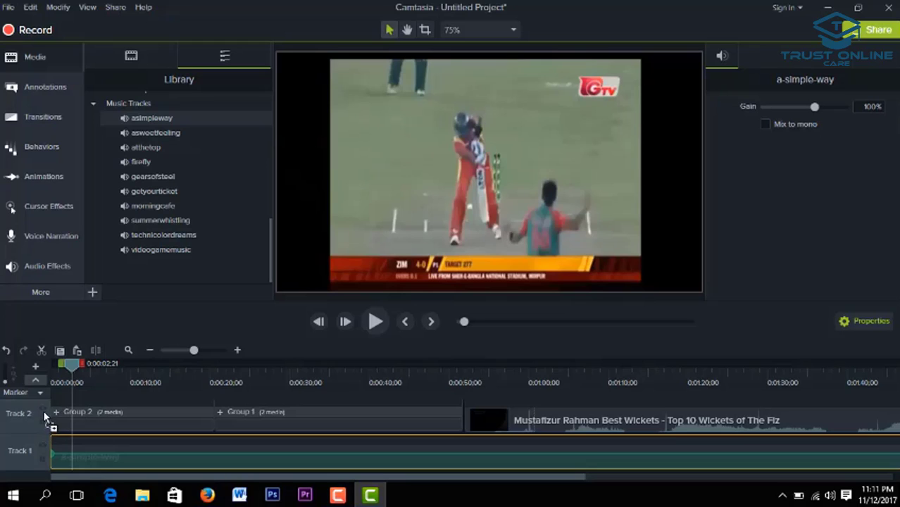
{"action": "scroll", "coordinate": [43, 410], "scroll_direction": "up", "scroll_amount": 3}
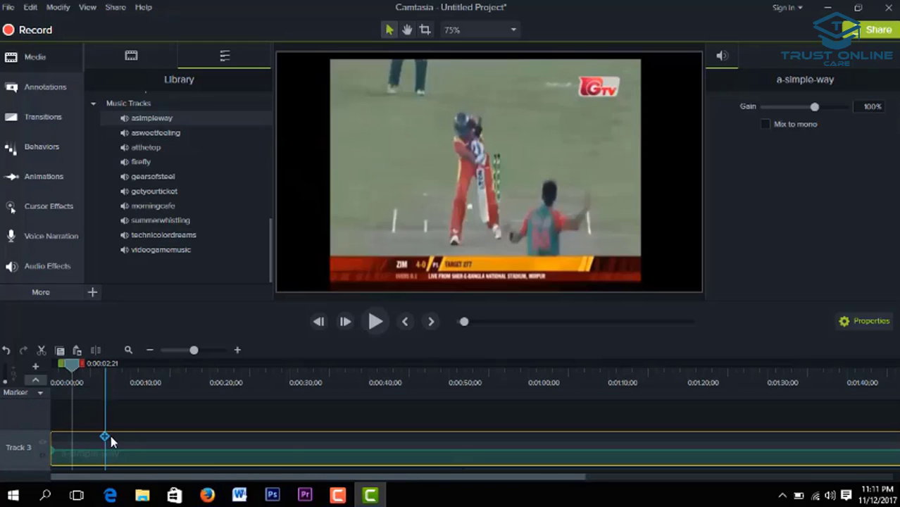
Play the timeline with the music up to 0:00:12;02 and delete the music clip from Track 3
{"action": "left_click", "coordinate": [375, 321]}
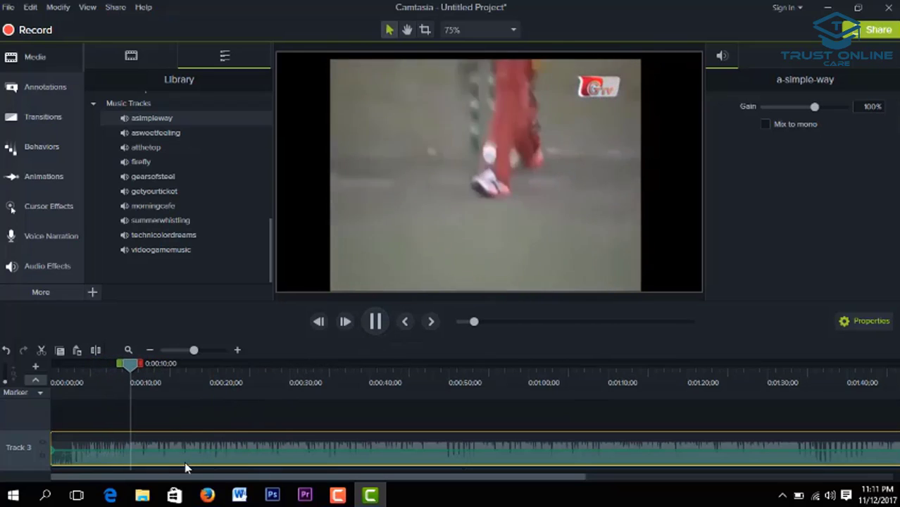
{"action": "left_click", "coordinate": [375, 321]}
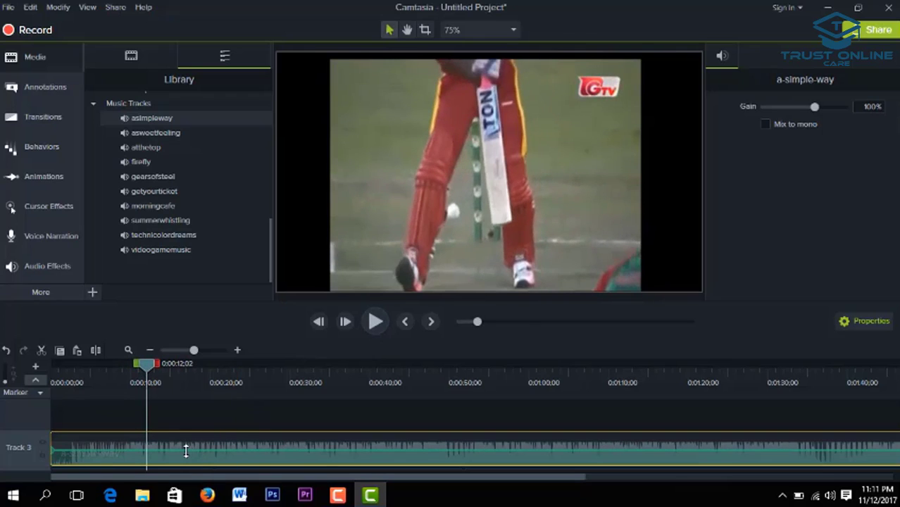
{"action": "mouse_move", "coordinate": [186, 451]}
{"action": "left_mouse_down"}
{"action": "mouse_move", "coordinate": [180, 461]}
{"action": "mouse_move", "coordinate": [178, 452]}
{"action": "left_mouse_up"}
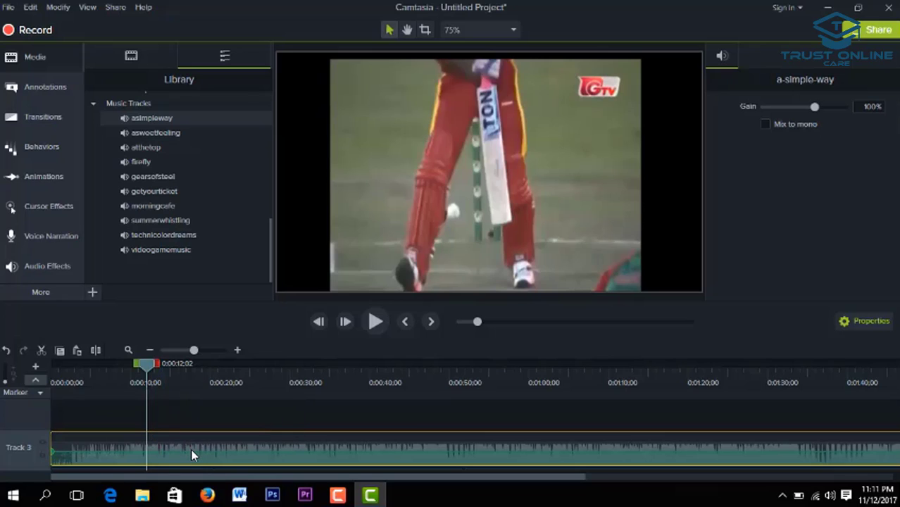
{"action": "key", "text": "Delete"}
{"action": "scroll", "coordinate": [186, 447], "scroll_direction": "up", "scroll_amount": 1}
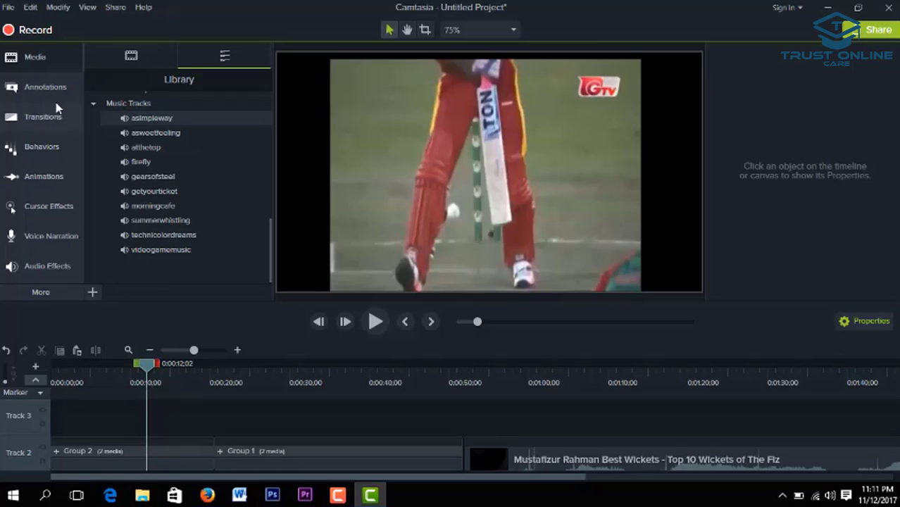
Hide the clip properties and switch the media view from the library to the Media Bin
{"action": "left_click", "coordinate": [28, 59]}
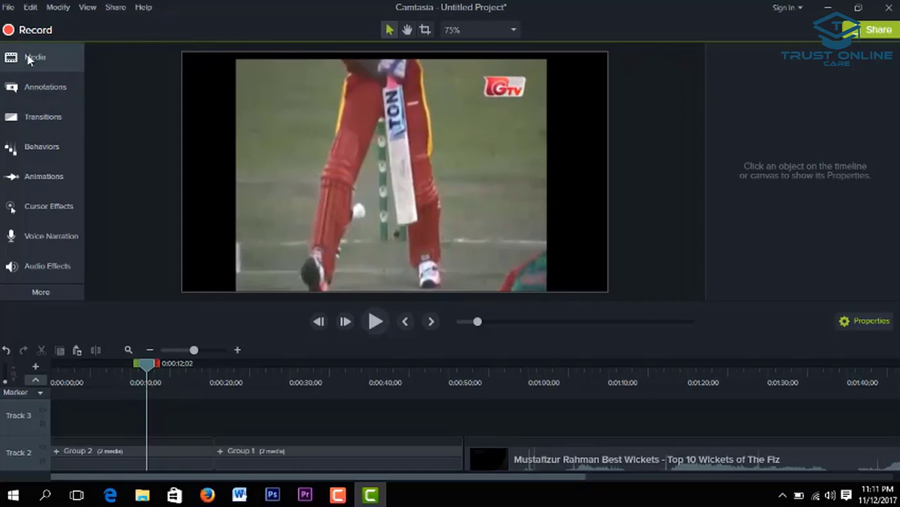
{"action": "left_click", "coordinate": [876, 321]}
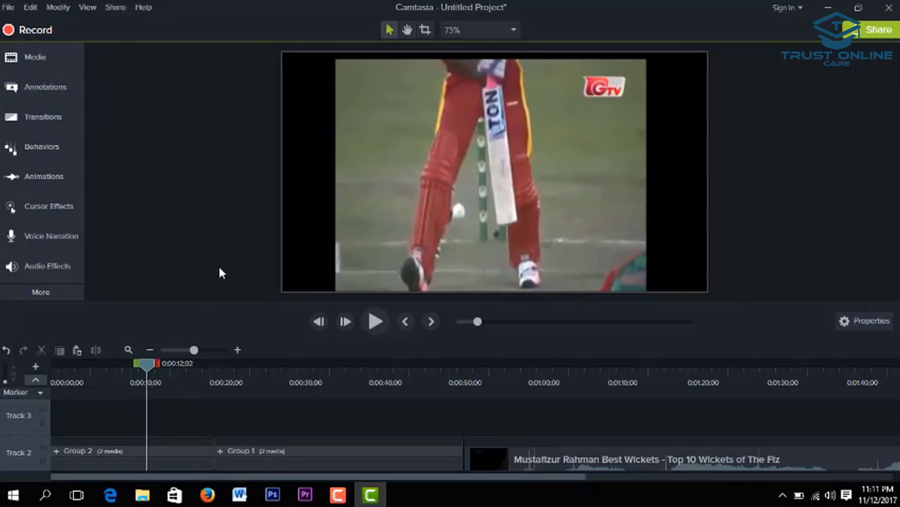
{"action": "left_click", "coordinate": [33, 57]}
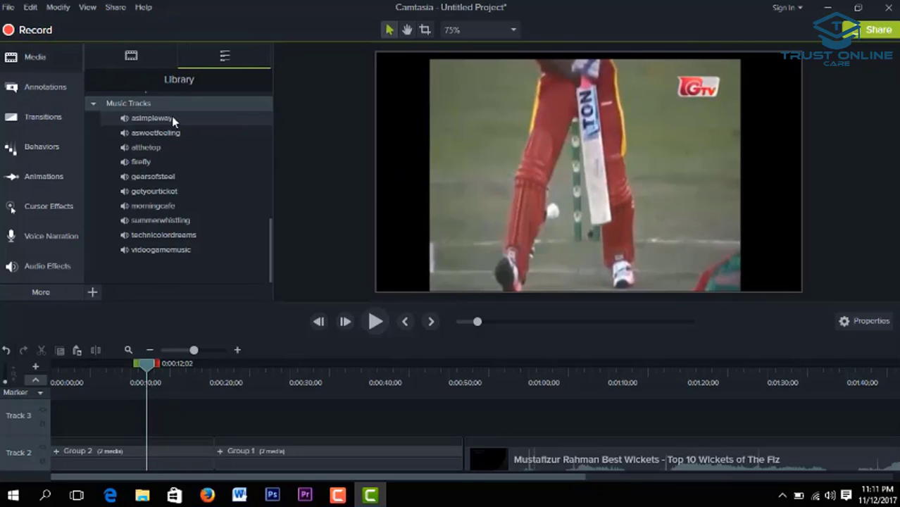
{"action": "left_click", "coordinate": [129, 59]}
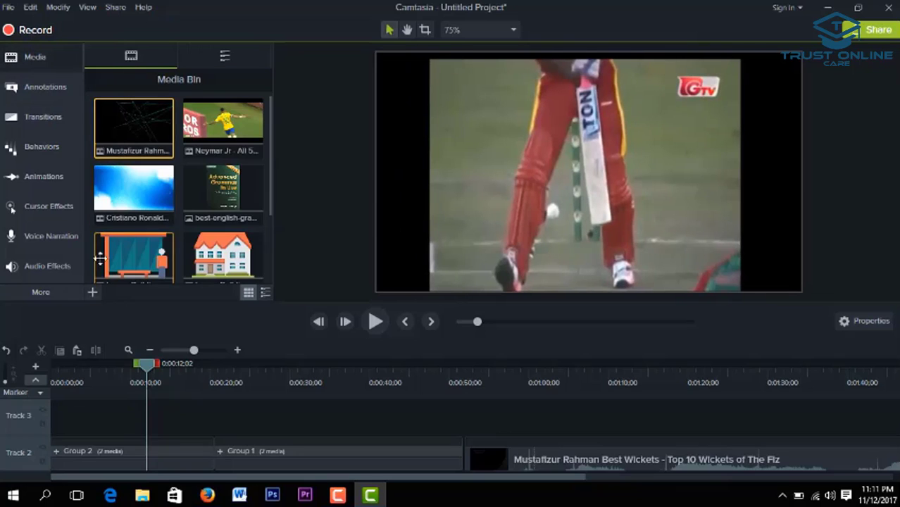
Import bensound-slowmotion.mp3 from the MP3 Music, No Copyright folder on Local Disk (E:) into the Media Bin
{"action": "left_click", "coordinate": [92, 292]}
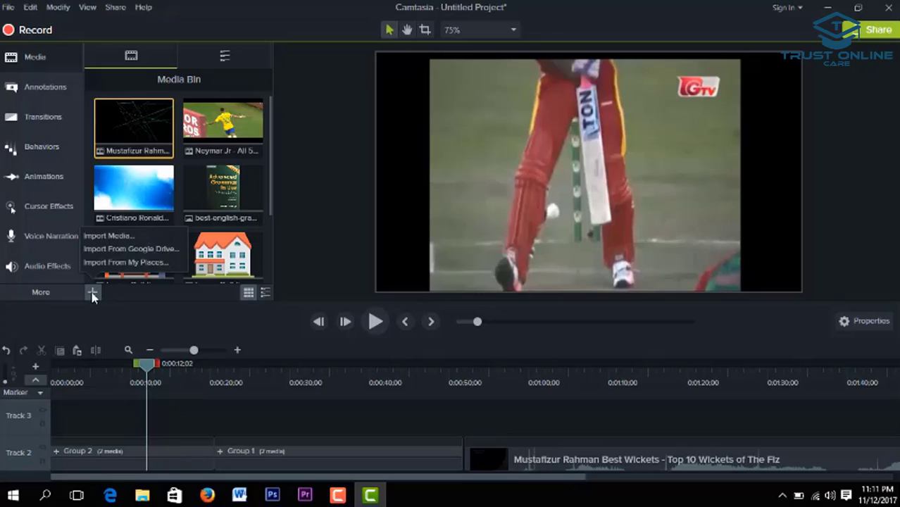
{"action": "left_click", "coordinate": [108, 237]}
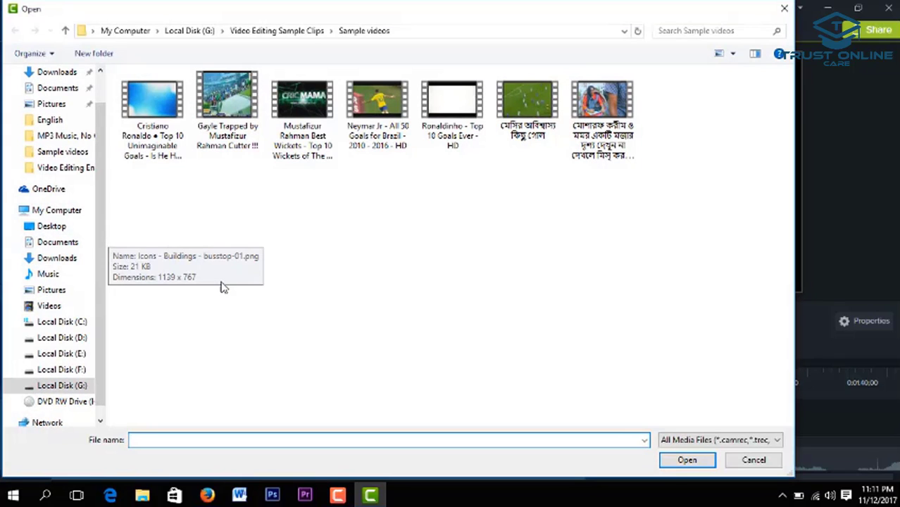
{"action": "left_click", "coordinate": [74, 354]}
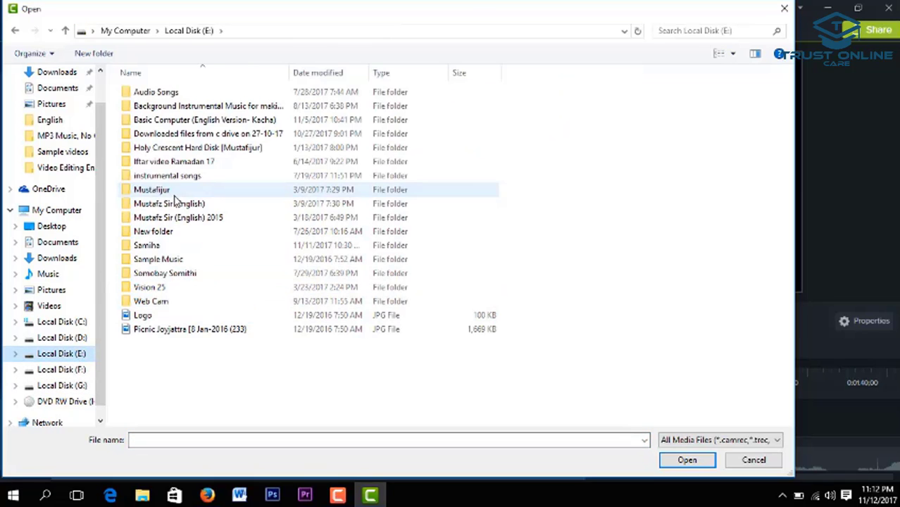
{"action": "double_click", "coordinate": [169, 246]}
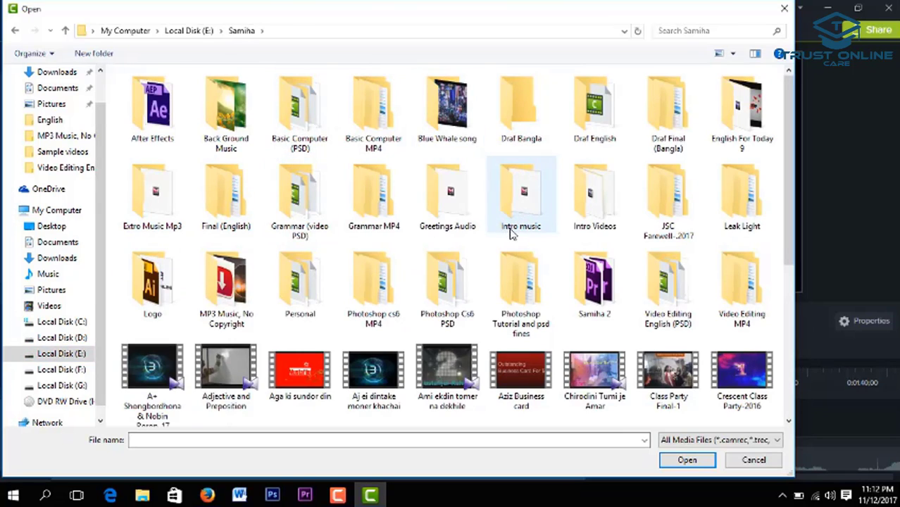
{"action": "double_click", "coordinate": [222, 306]}
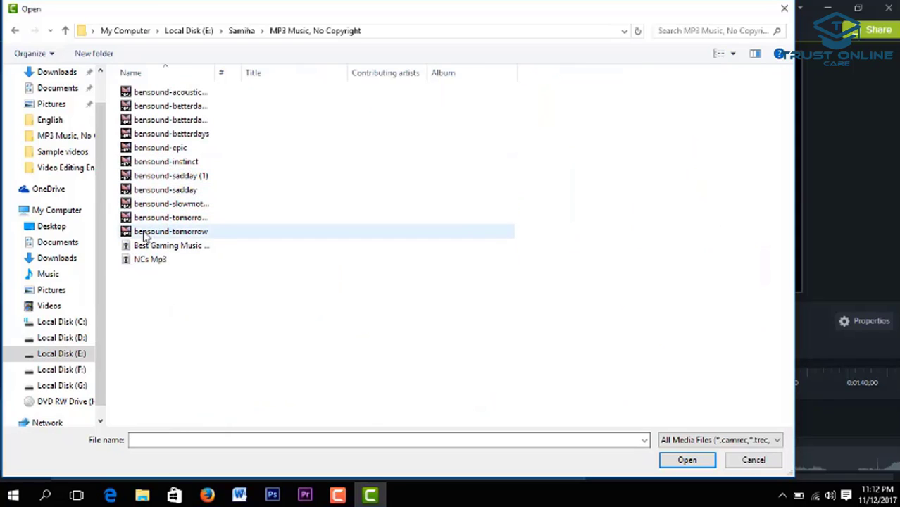
{"action": "double_click", "coordinate": [151, 205]}
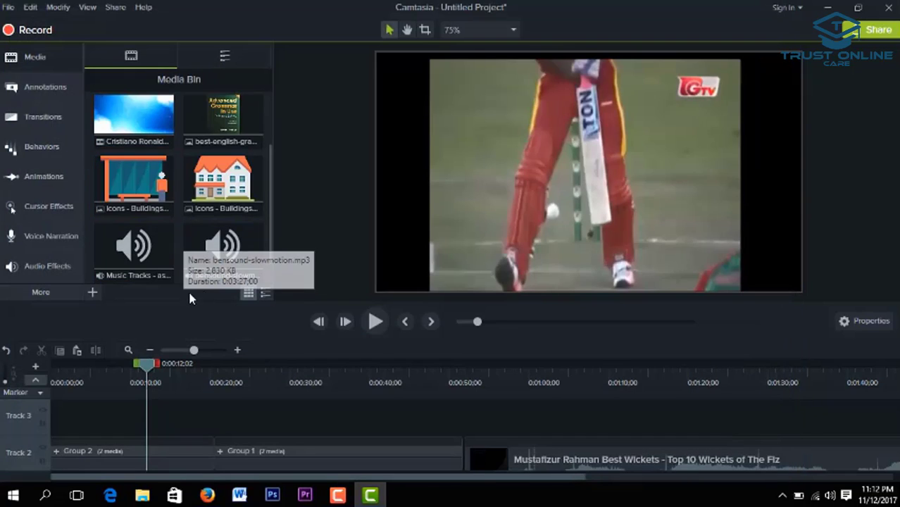
Place the Music Tracks - asimpleway audio at the start of Track 3 and rename that track as Music
{"action": "left_click", "coordinate": [122, 254]}
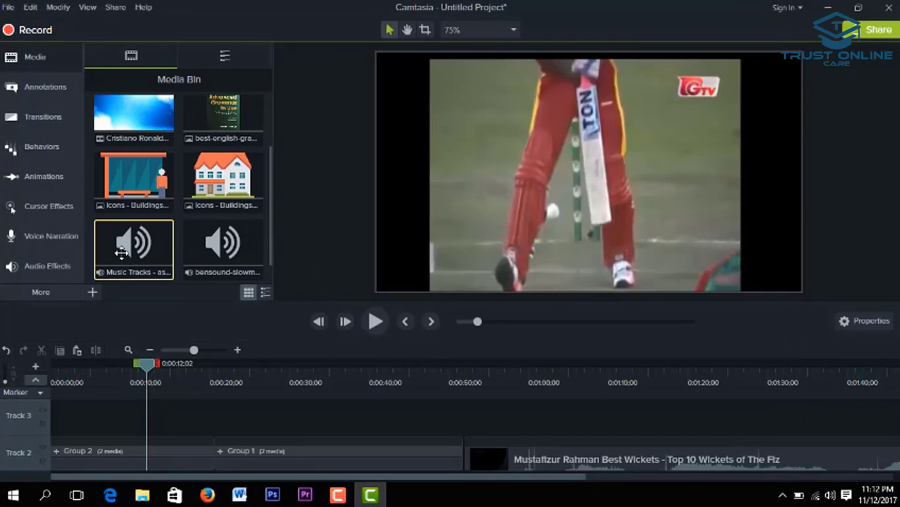
{"action": "left_click_drag", "start_coordinate": [137, 273], "coordinate": [67, 425]}
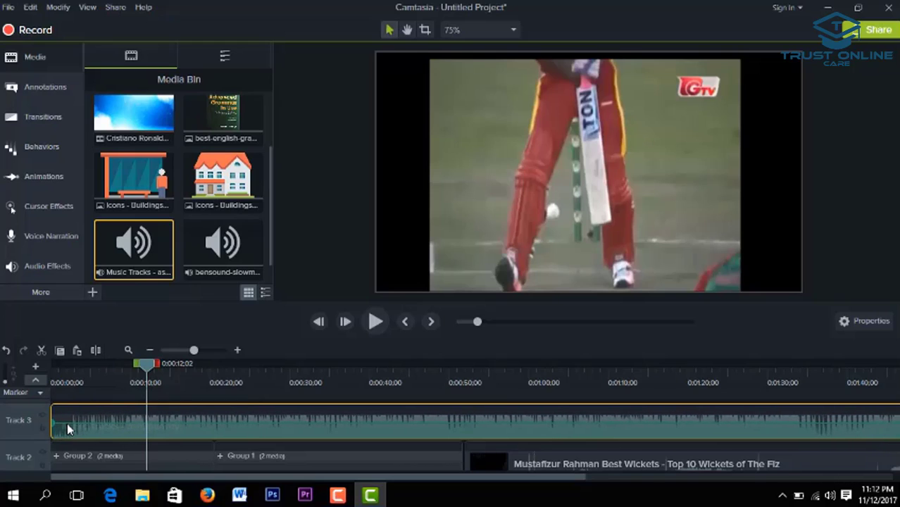
{"action": "double_click", "coordinate": [19, 423]}
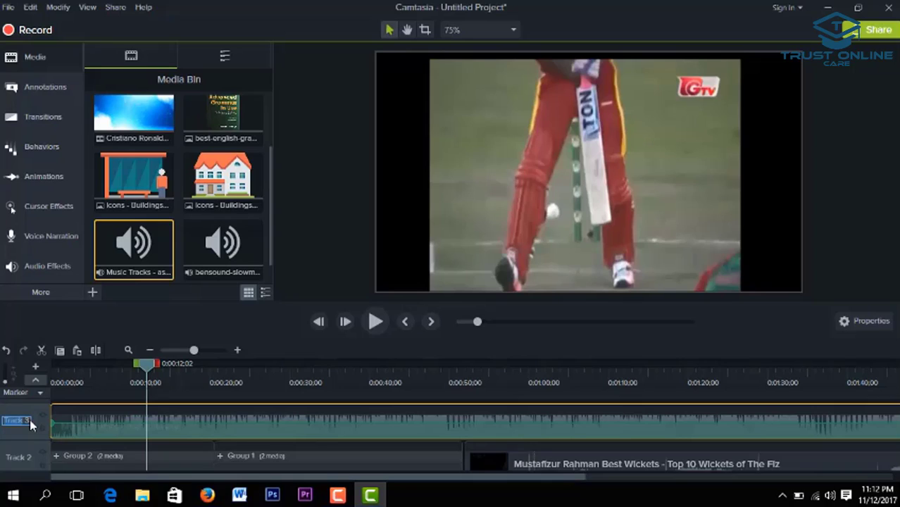
{"action": "type", "text": "Music 3"}
{"action": "key", "text": "BackSpace"}
{"action": "key", "text": "BackSpace"}
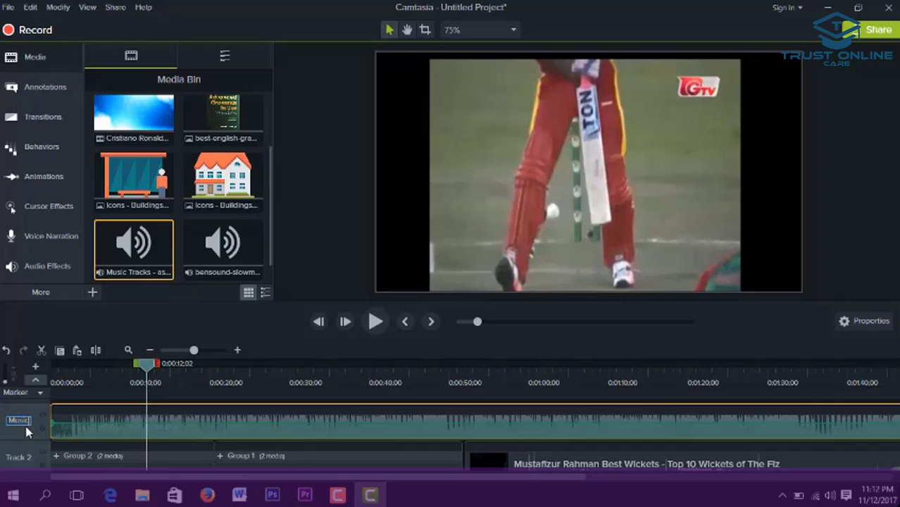
{"action": "key", "text": "Return"}
Rename Track 2, which holds the groups and the cricket clip, as Main Video
{"action": "scroll", "coordinate": [125, 446], "scroll_direction": "down", "scroll_amount": 1}
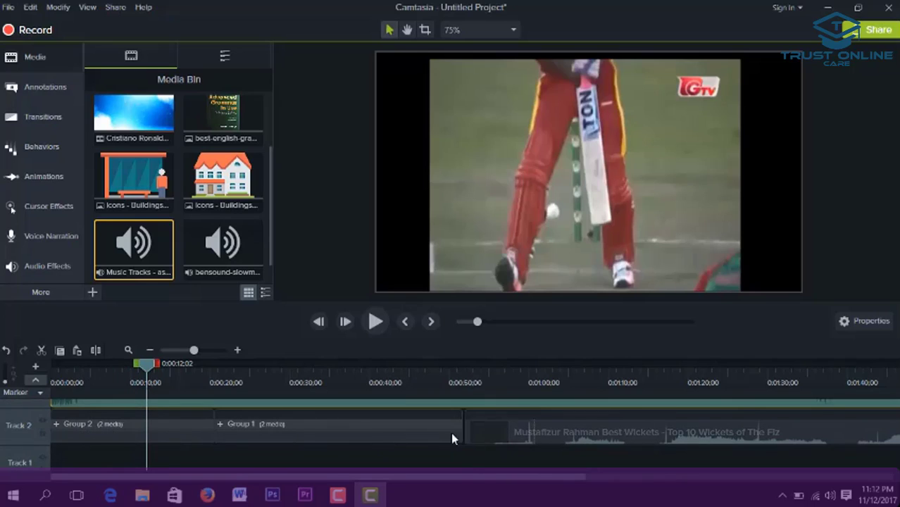
{"action": "double_click", "coordinate": [19, 426]}
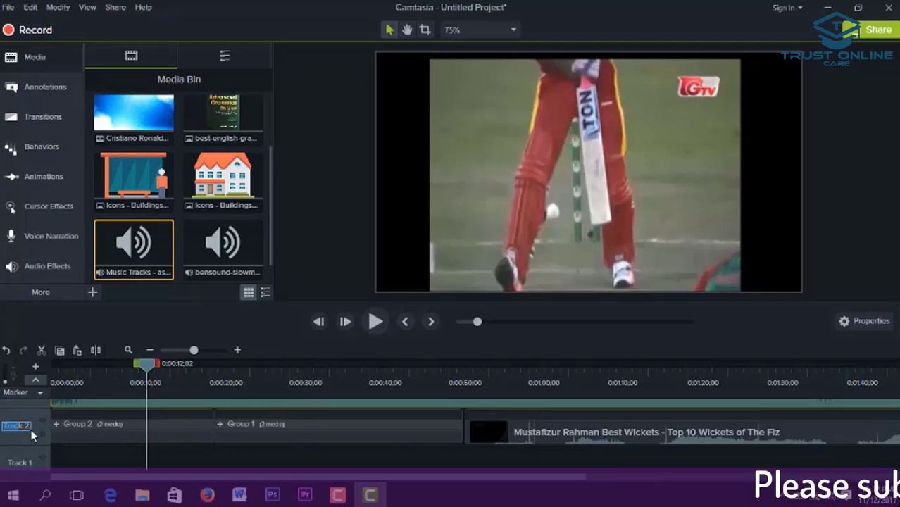
{"action": "key", "text": "BackSpace"}
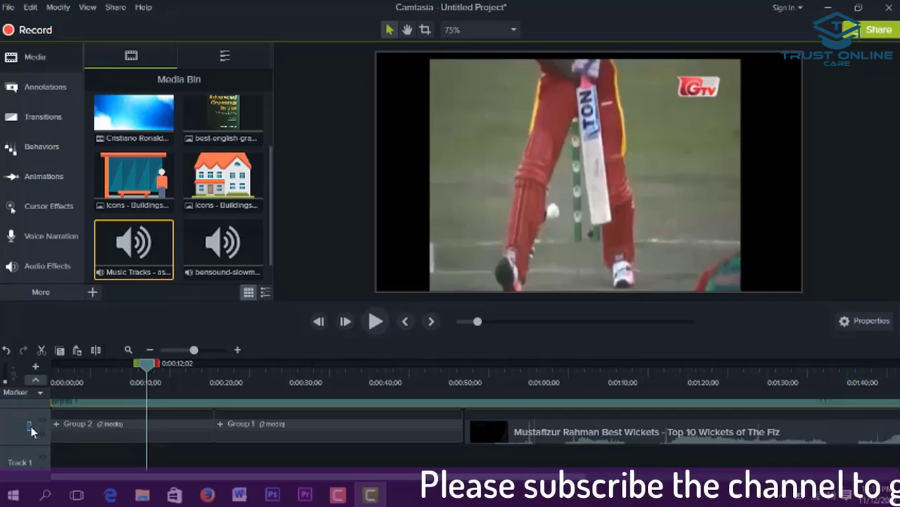
{"action": "type", "text": "Main Video"}
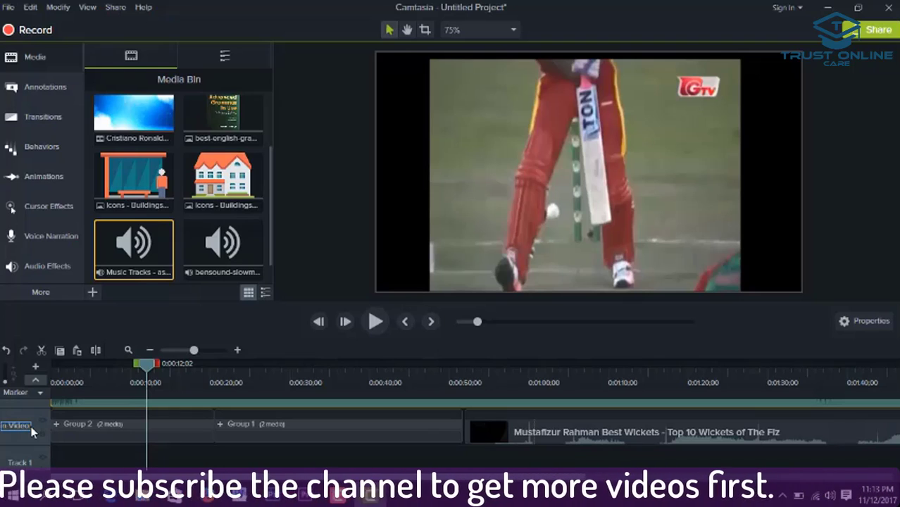
{"action": "key", "text": "Return"}
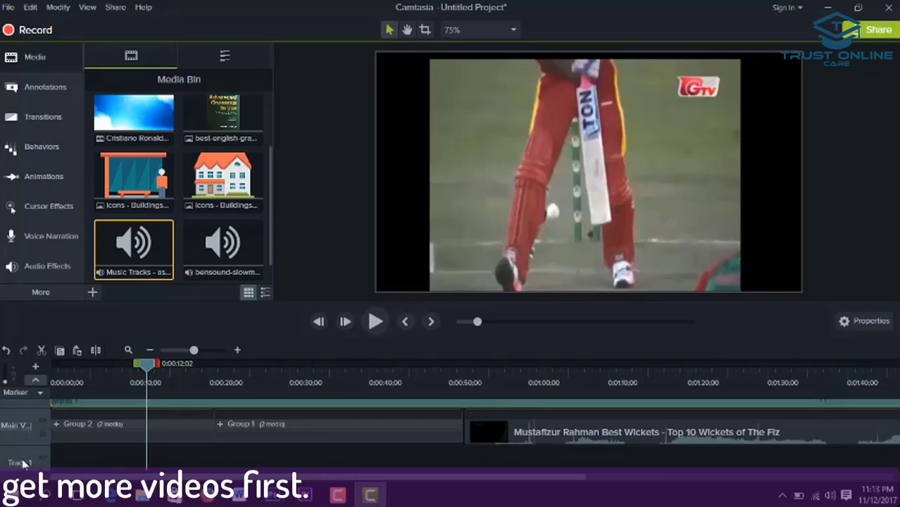
{"action": "scroll", "coordinate": [15, 422], "scroll_direction": "up", "scroll_amount": 1}
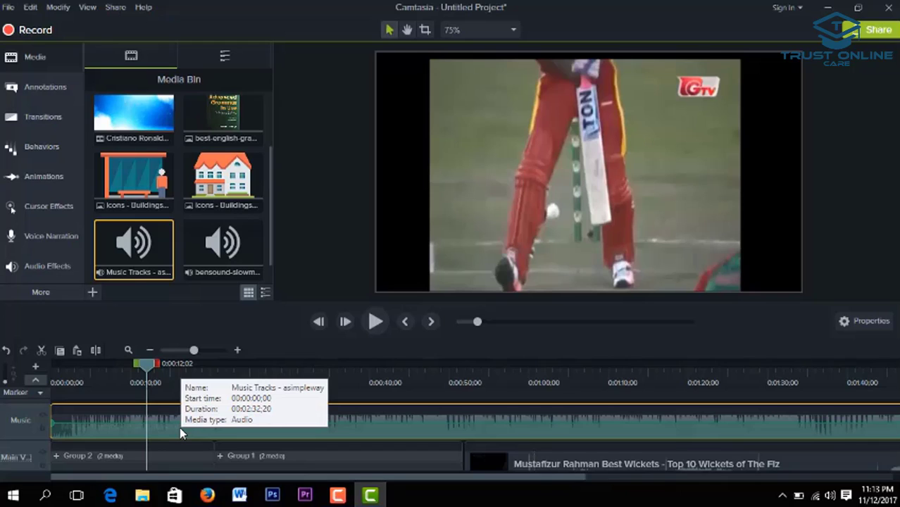
{"action": "scroll", "coordinate": [191, 465], "scroll_direction": "down", "scroll_amount": 1}
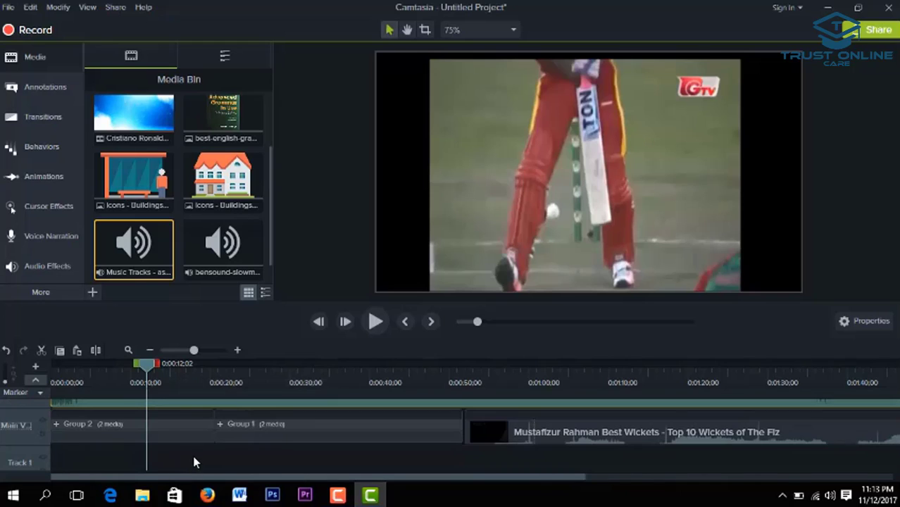